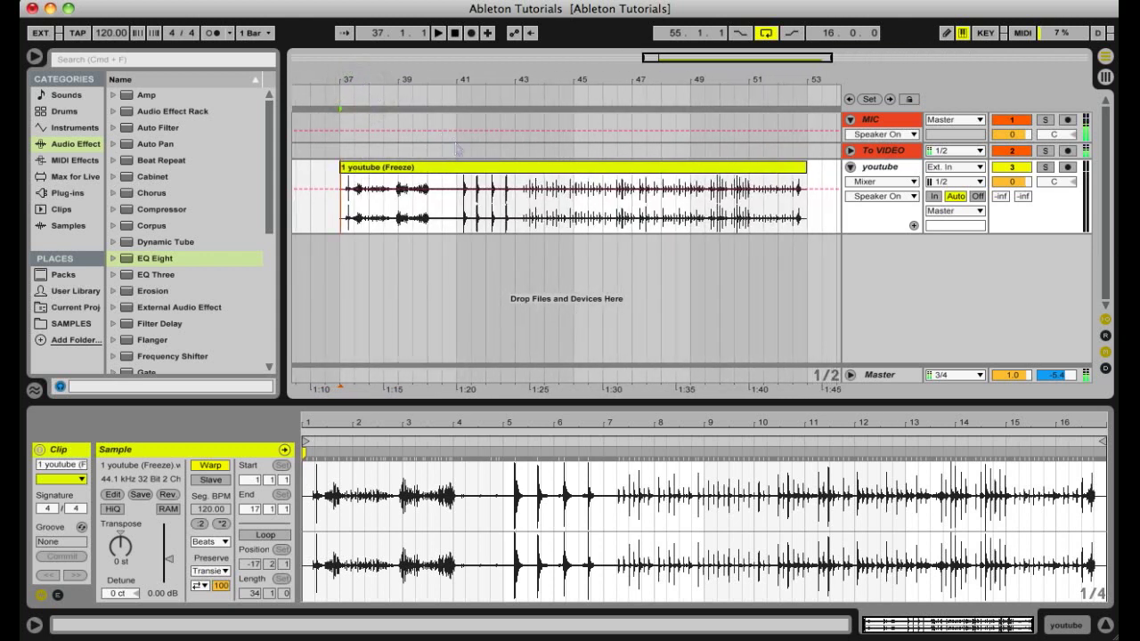
Step: Play the youtube clip from its start at bar 37, stop playback, and open the clip for waveform editing
click(464, 168)
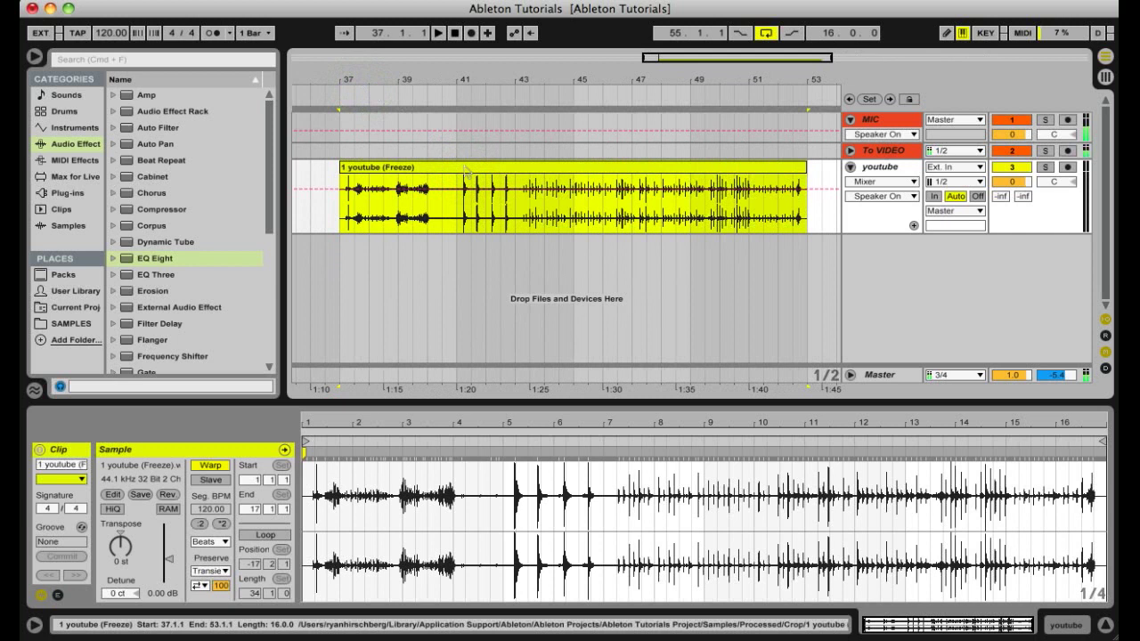
key(space)
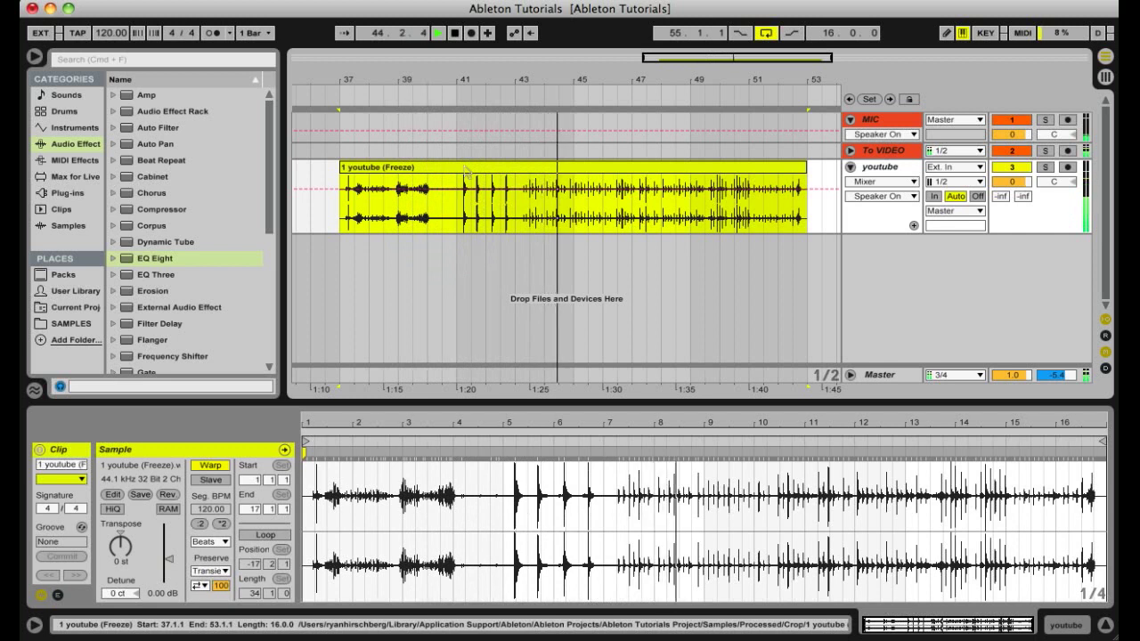
key(space)
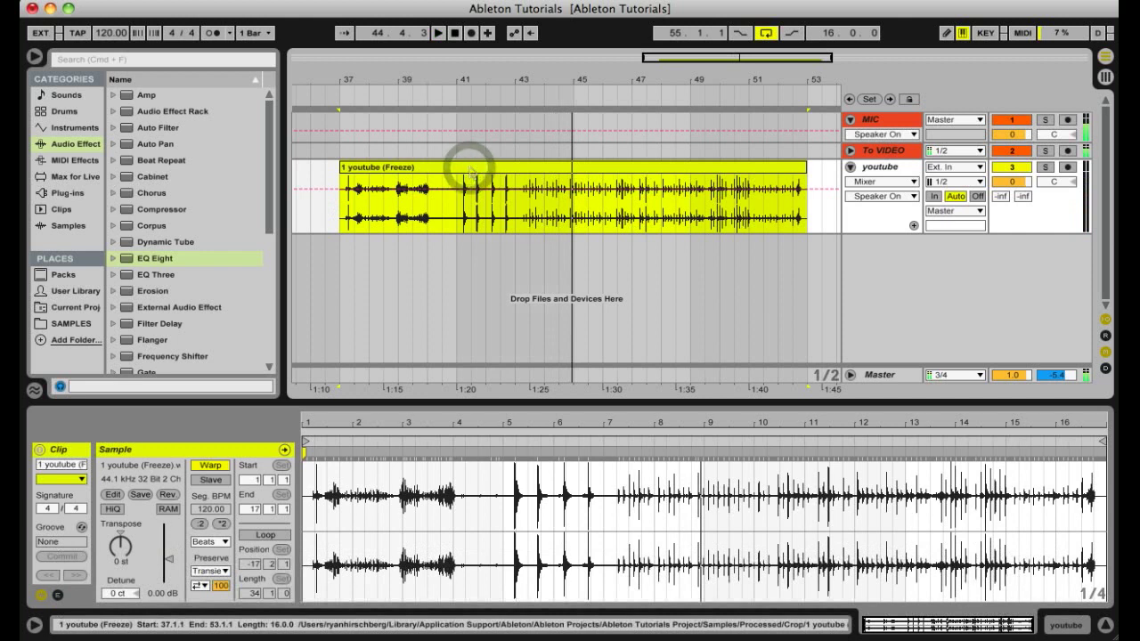
double_click(469, 171)
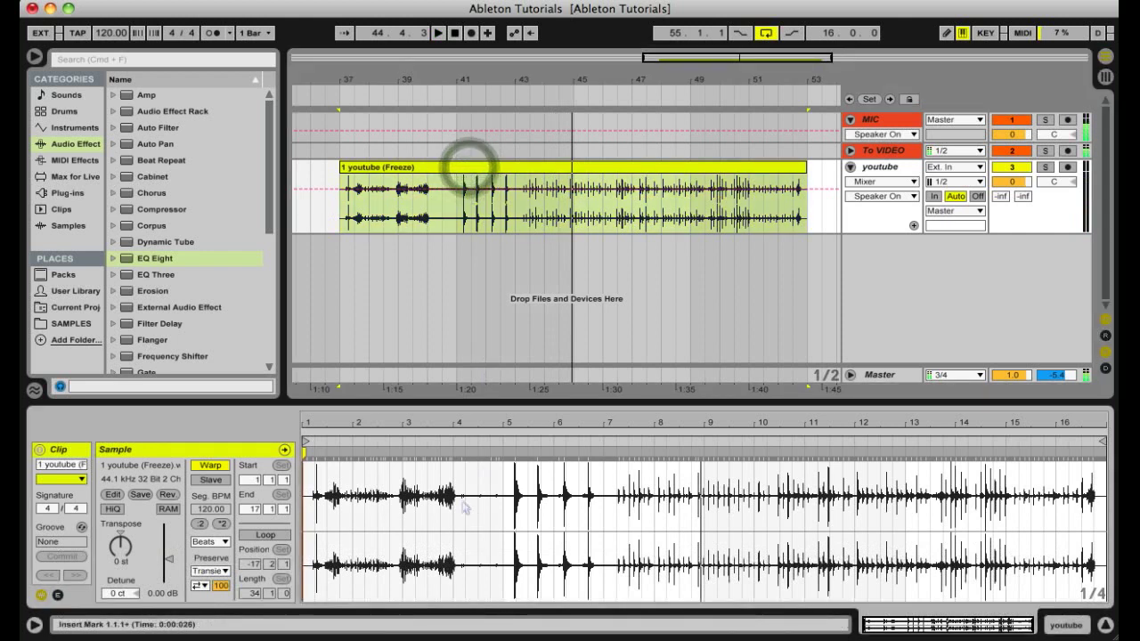
Step: Examine the transients in the clip's waveform, looking closely at the ones around bar 3
click(345, 480)
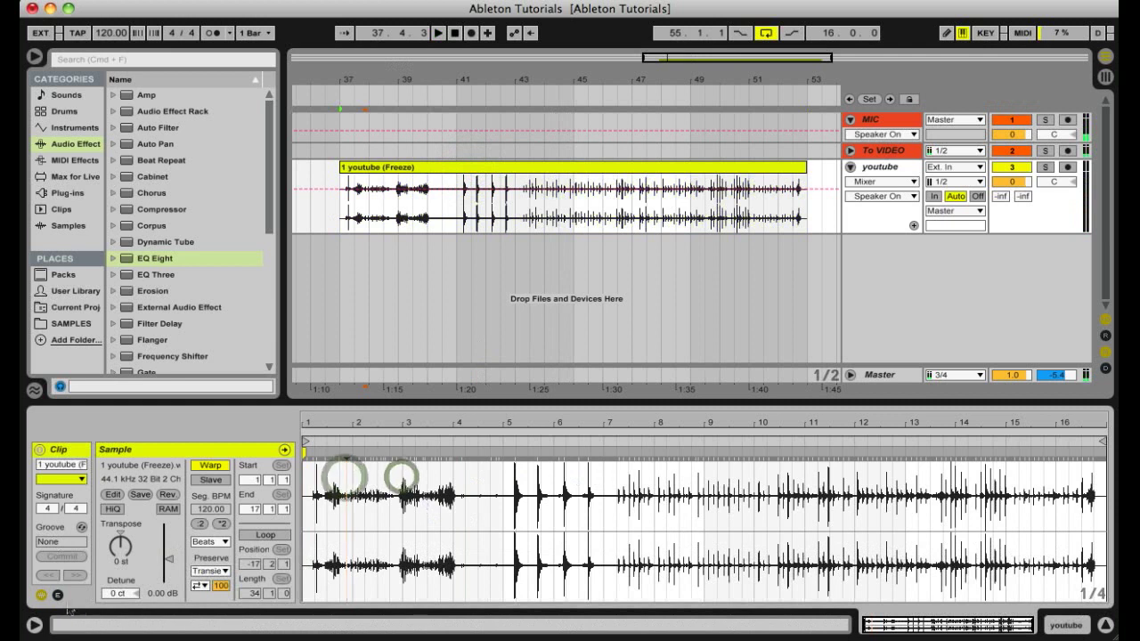
click(556, 294)
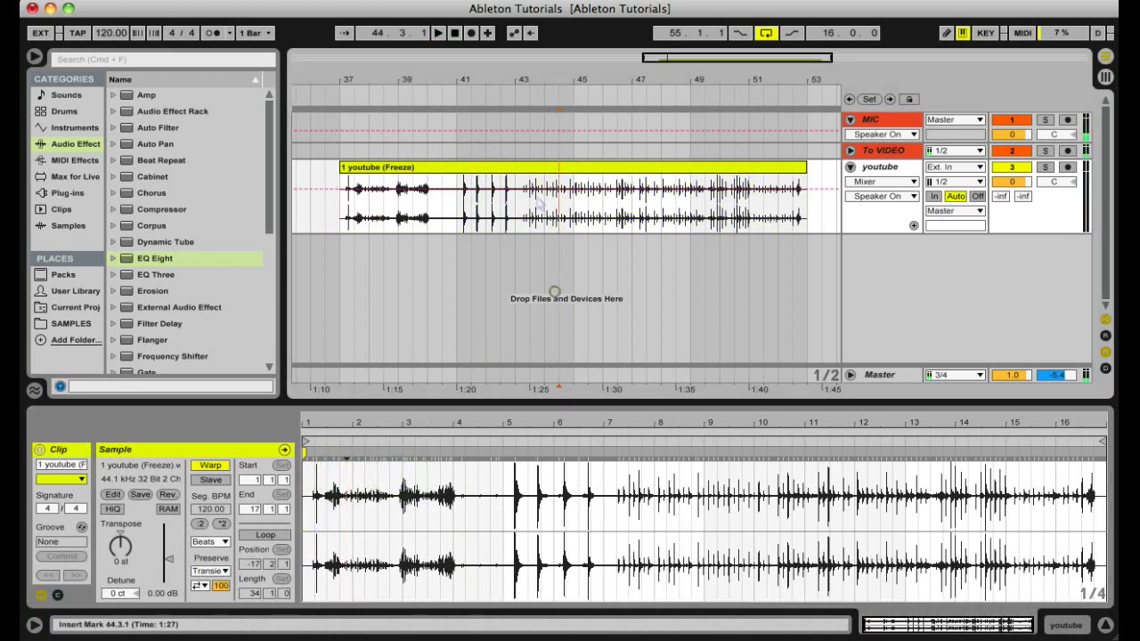
drag(336, 424, 373, 468)
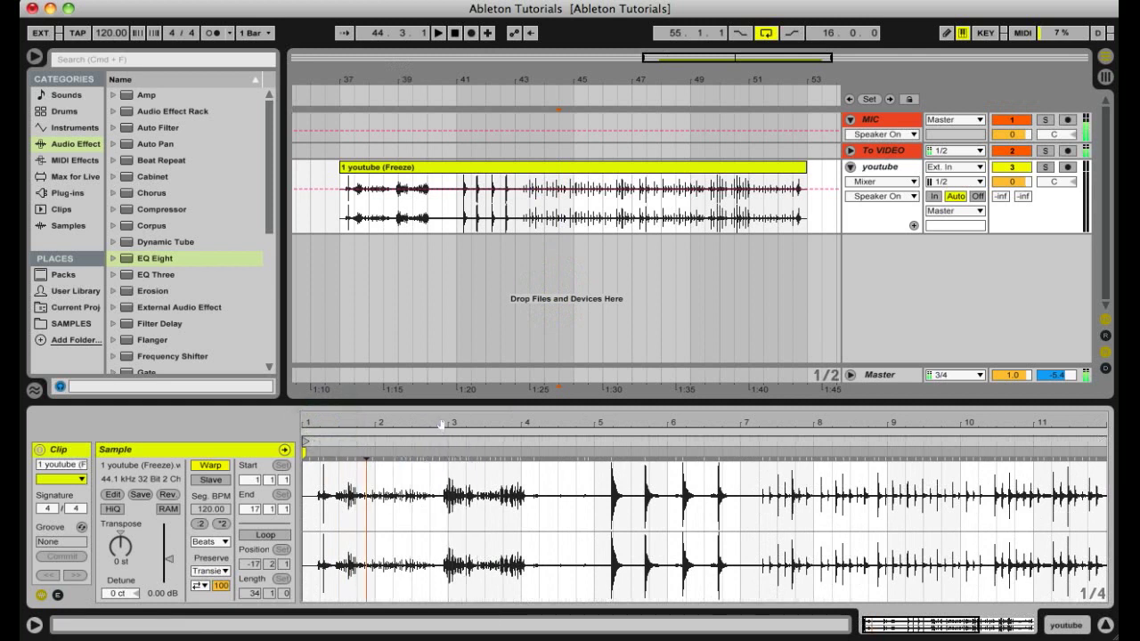
drag(440, 425, 374, 436)
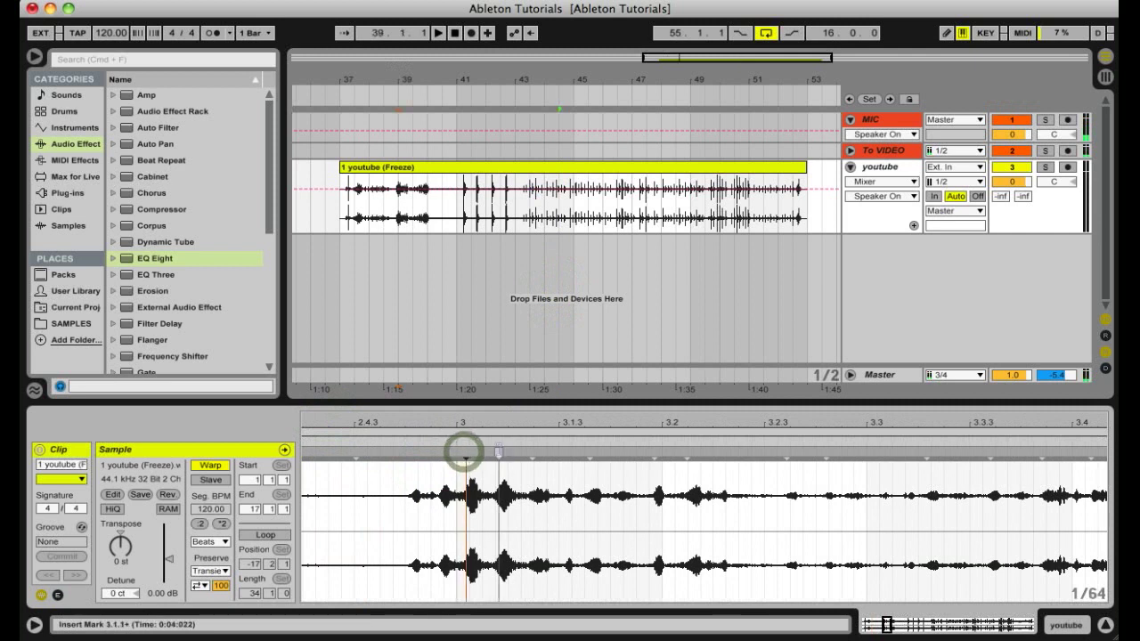
click(498, 451)
click(533, 455)
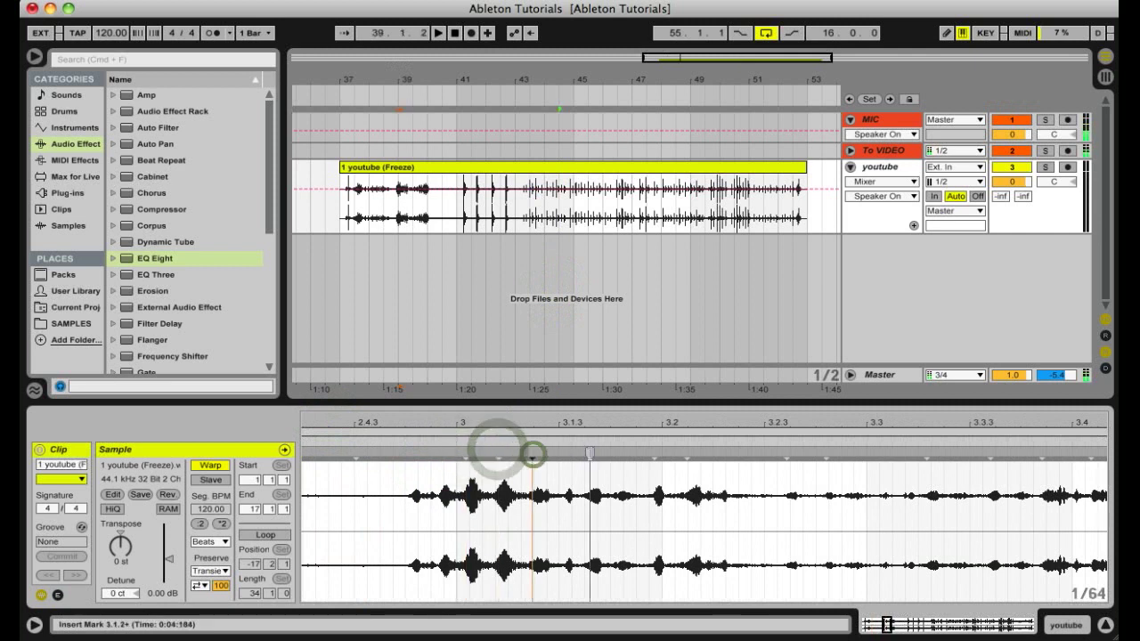
click(589, 453)
click(686, 452)
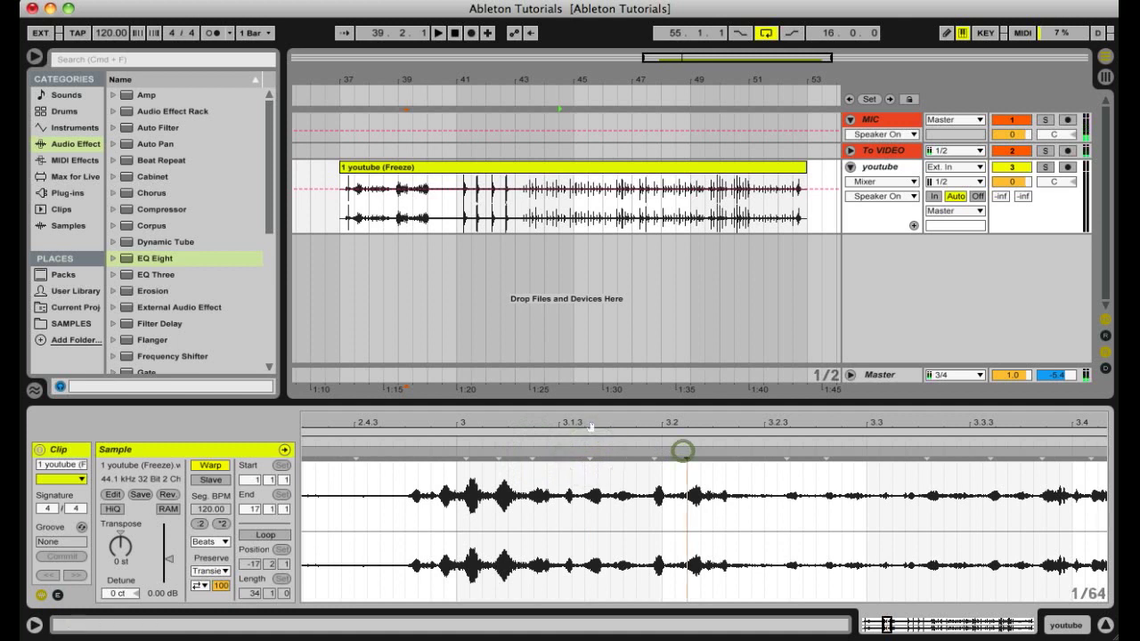
drag(591, 425, 587, 429)
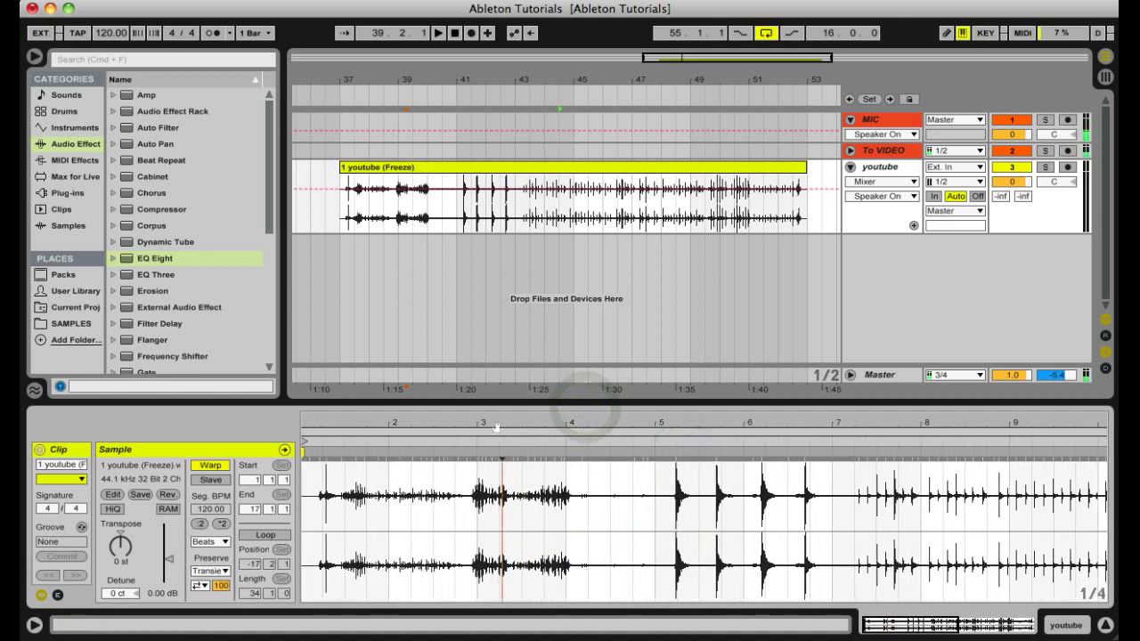
Step: Place a warp marker on the transient at 1.2.4 and delete the warp marker at 1.1.1, auditioning the clip's opening
drag(322, 422, 357, 422)
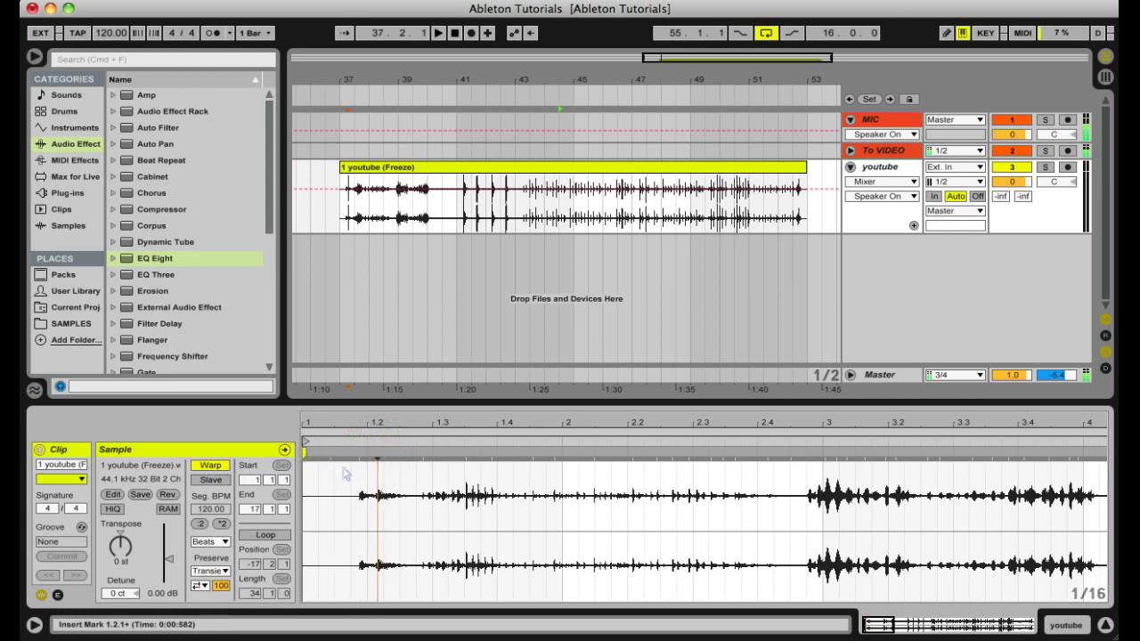
key(space)
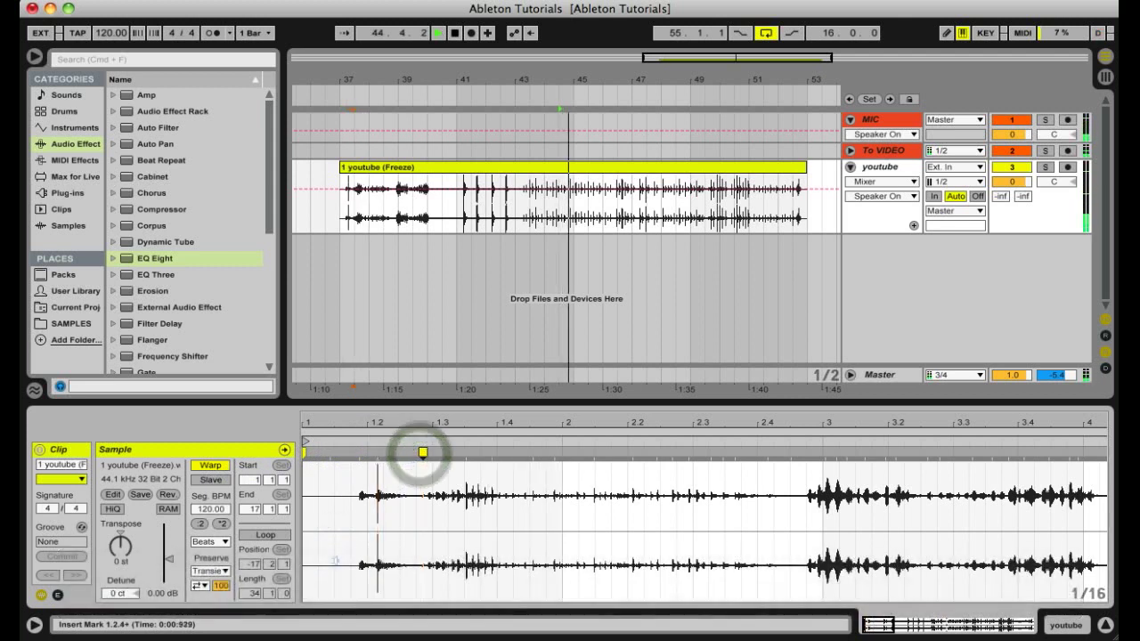
key(space)
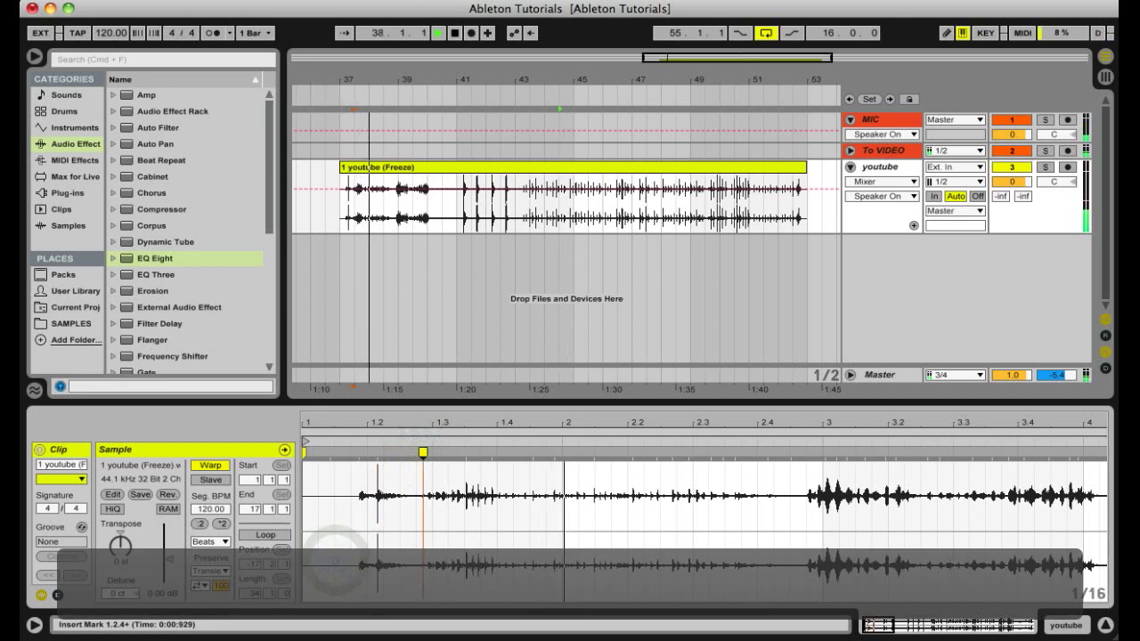
key(space)
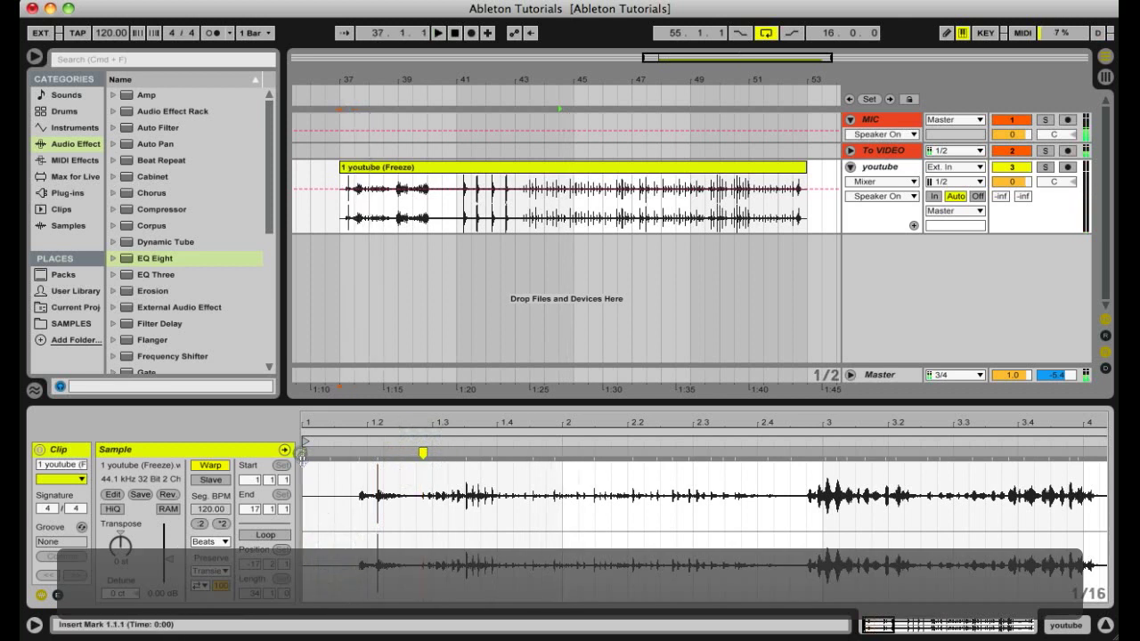
click(302, 452)
key(space)
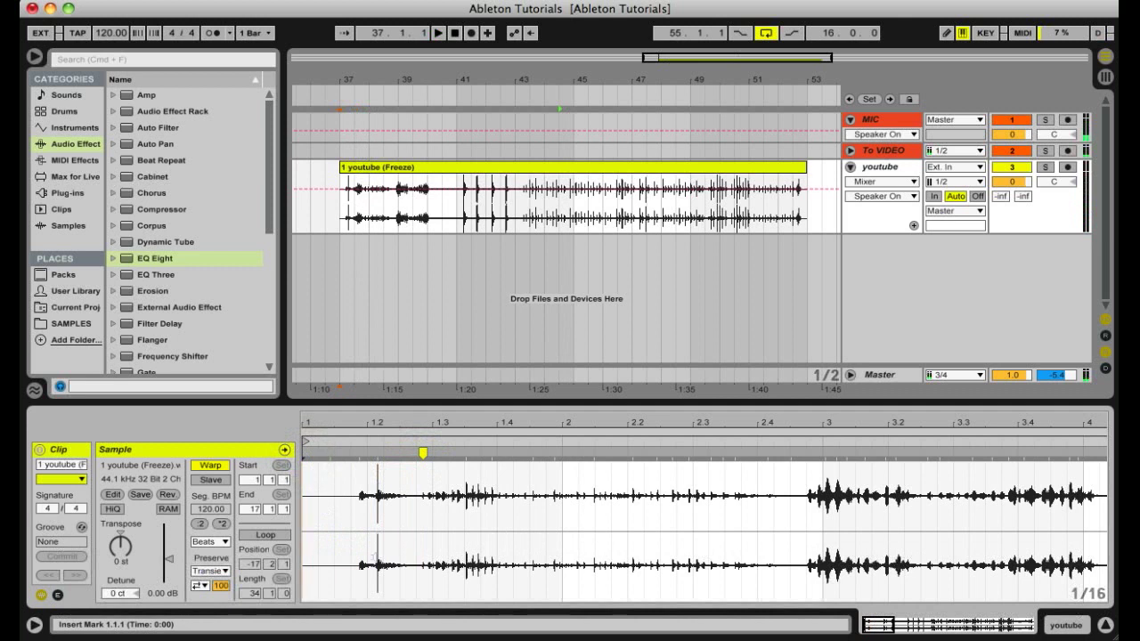
Step: Audition the opening up to bar 3 and place a warp marker at the sound's onset just after 2.4.4
click(374, 555)
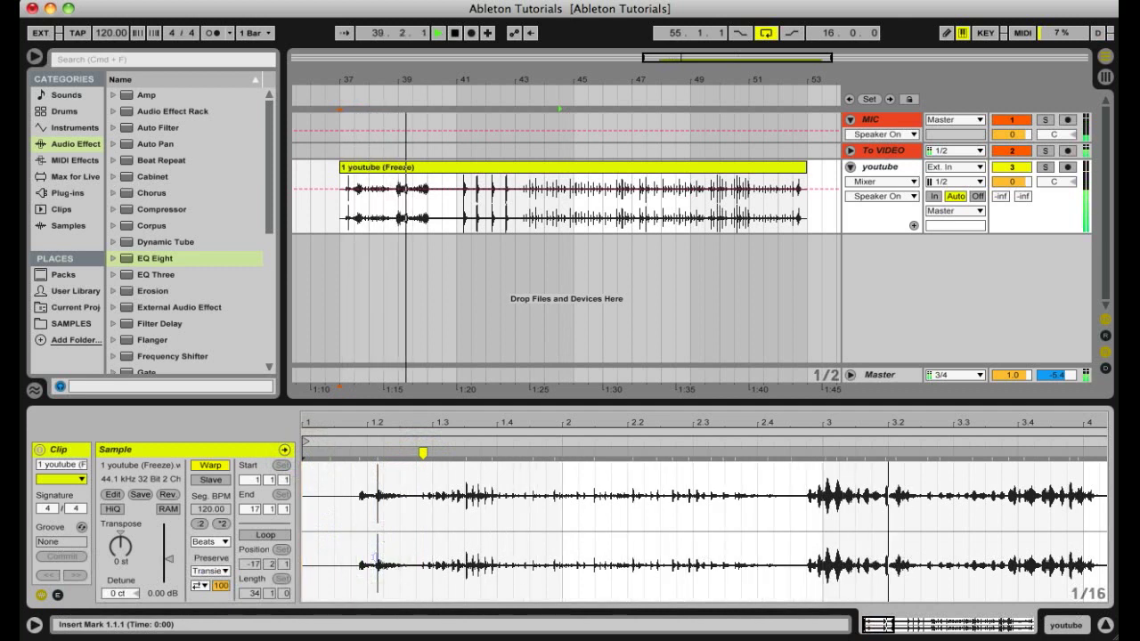
key(space)
drag(821, 422, 752, 459)
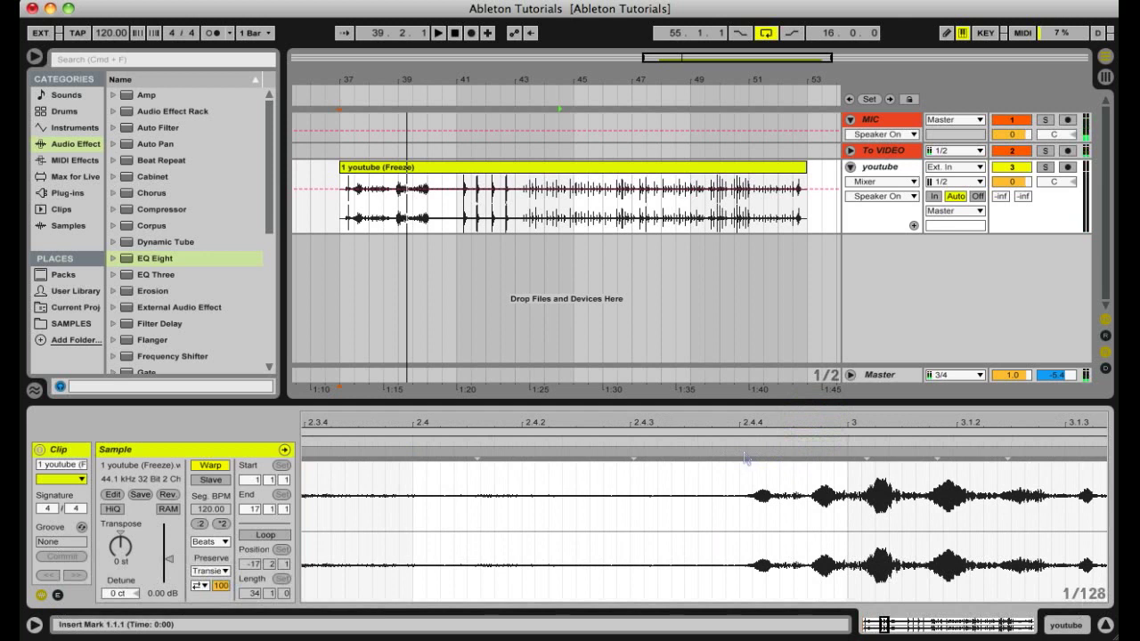
drag(754, 418, 753, 452)
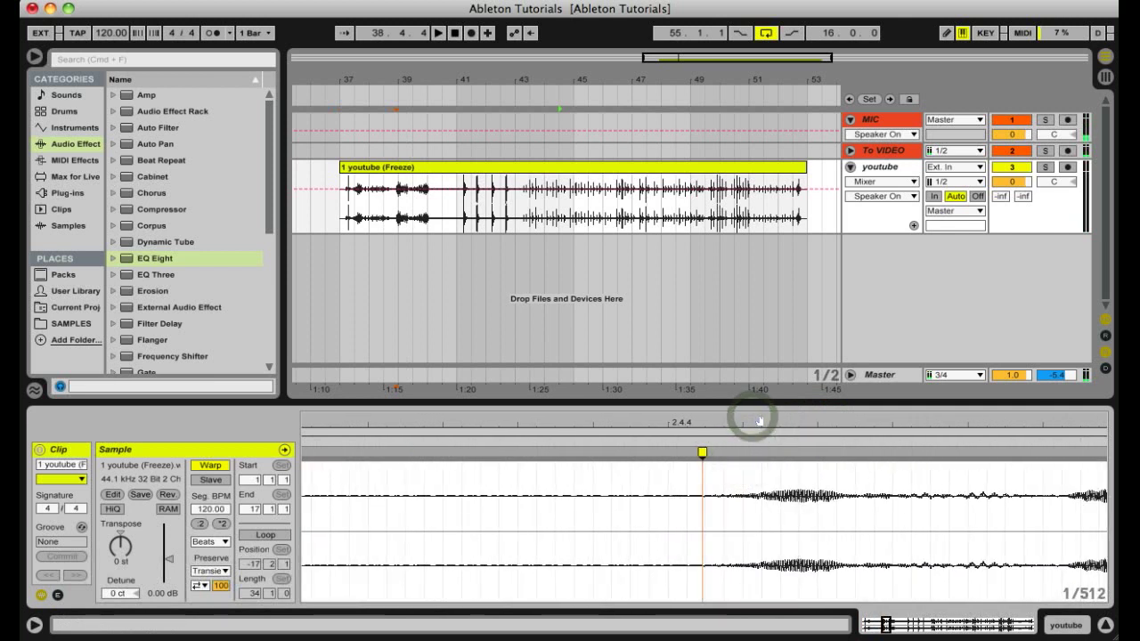
double_click(723, 454)
double_click(702, 453)
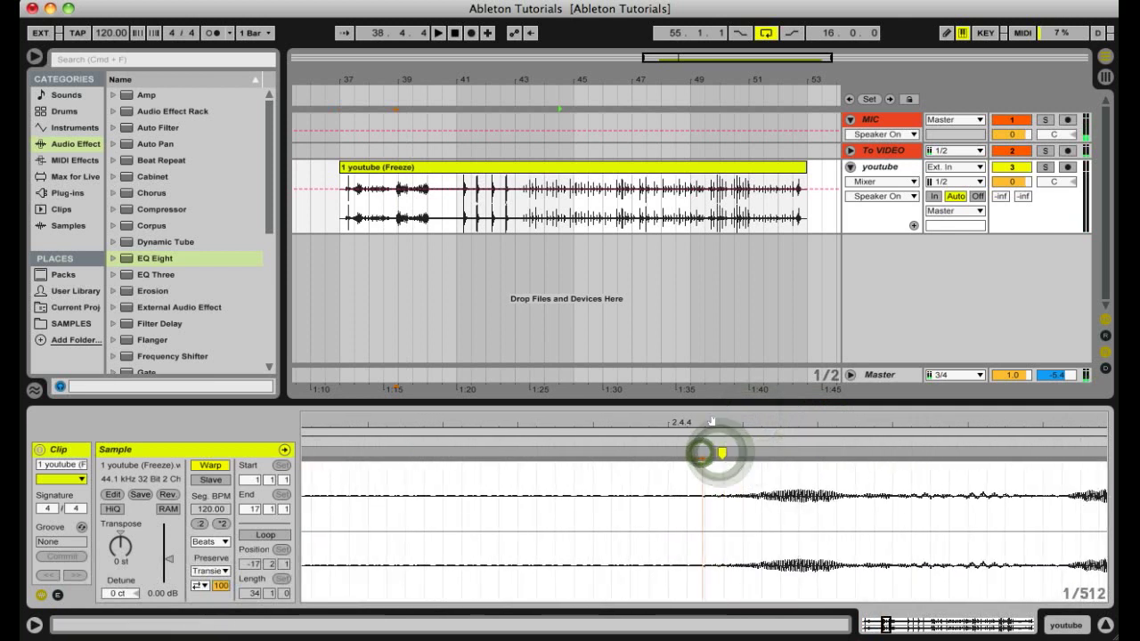
Step: Play on from the 2.4.4 marker and place a warp marker on the first loud hit at 5.1.4
mouse_move(710, 425)
mouse_down()
mouse_move(704, 413)
mouse_move(778, 425)
mouse_move(570, 425)
mouse_up()
key(space)
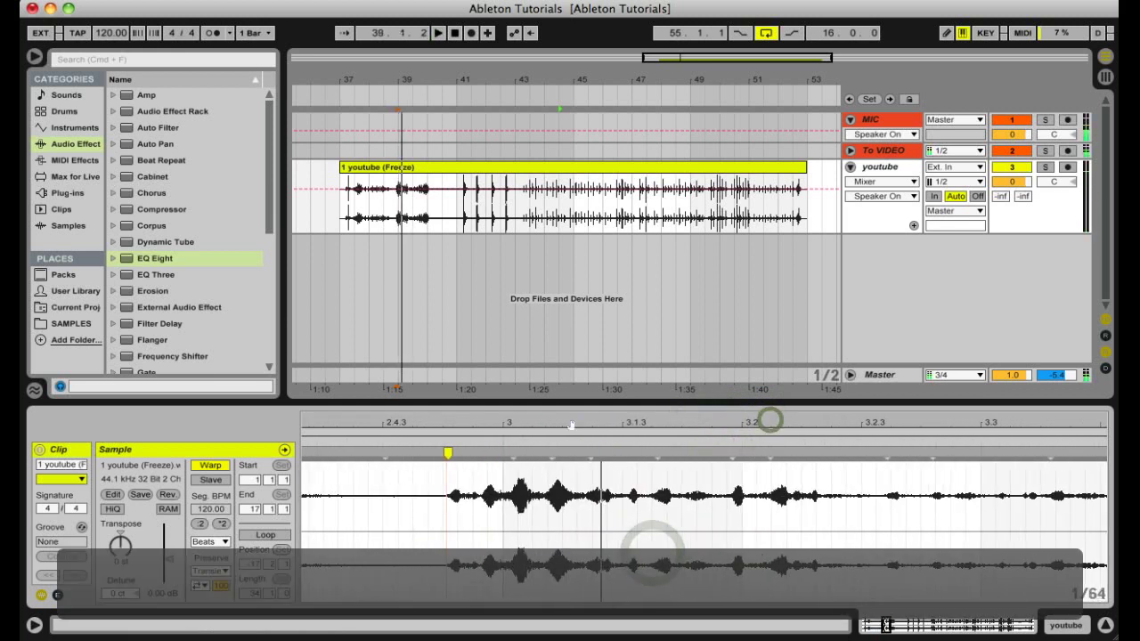
click(401, 546)
scroll(614, 520, right, 10)
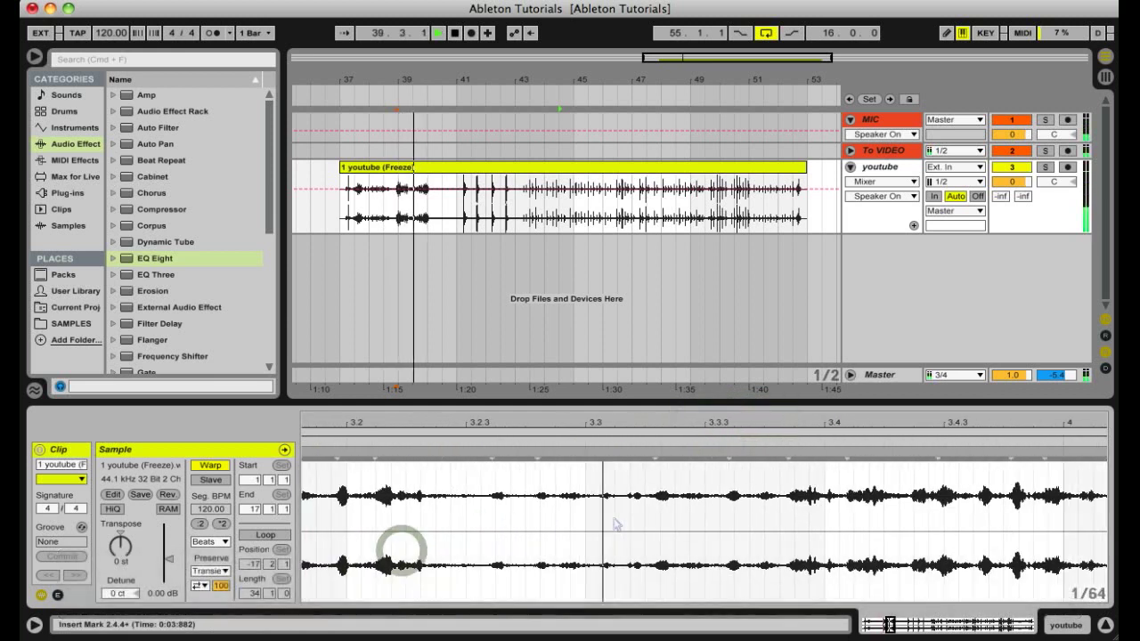
scroll(617, 525, right, 2)
drag(613, 420, 601, 399)
scroll(613, 420, right, 8)
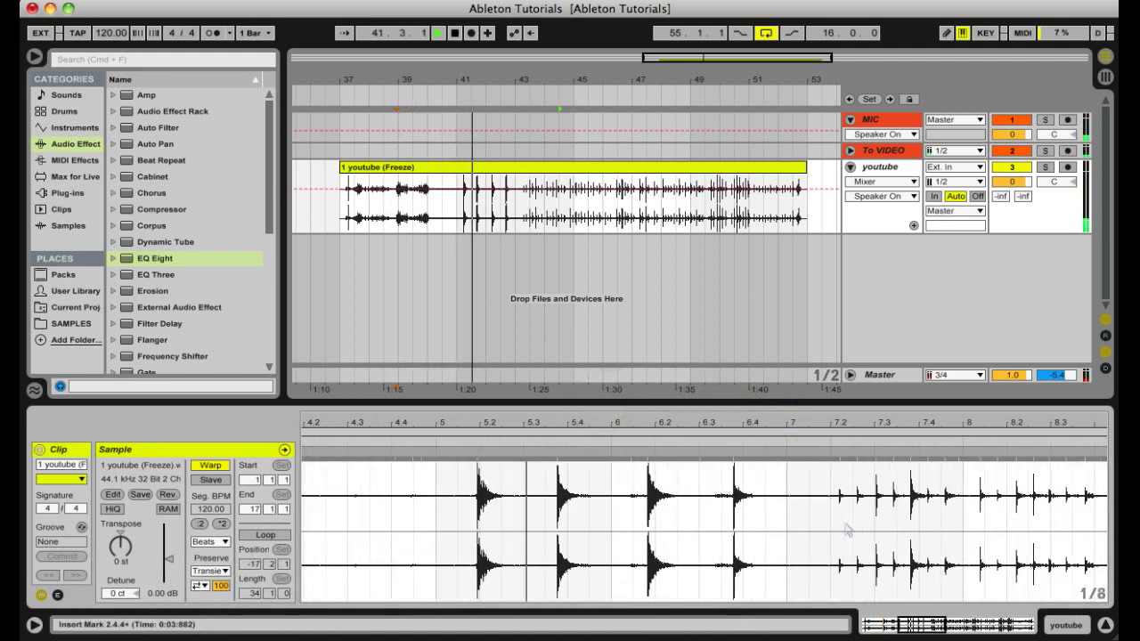
click(476, 454)
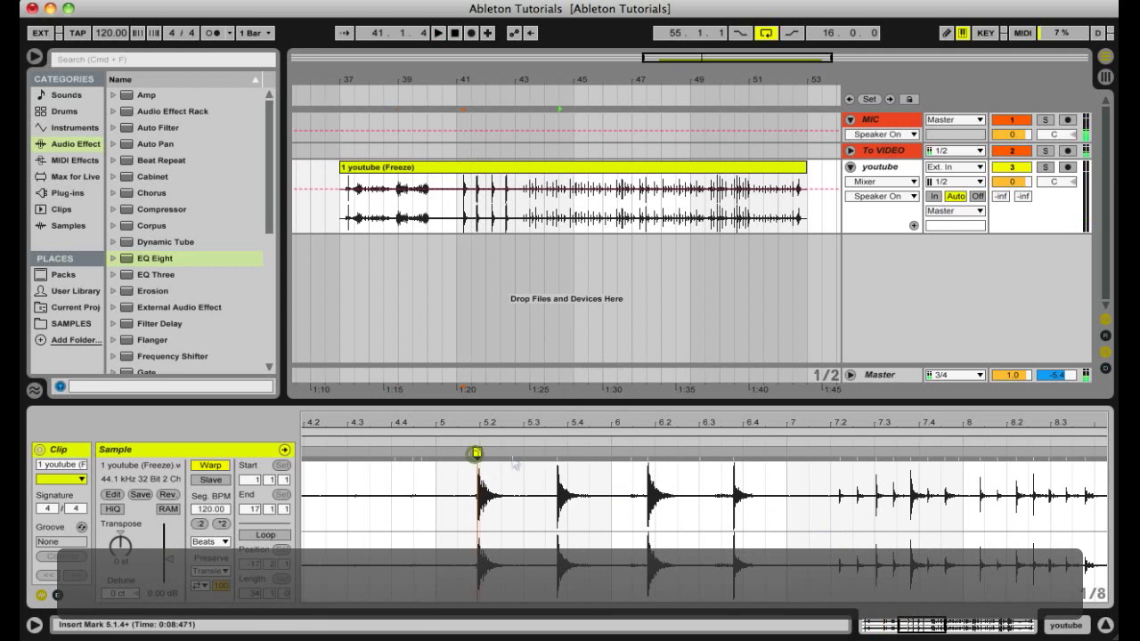
Step: Audition the passage through bar 7 and place a warp marker on the transient at 7.4.3
click(720, 559)
key(space)
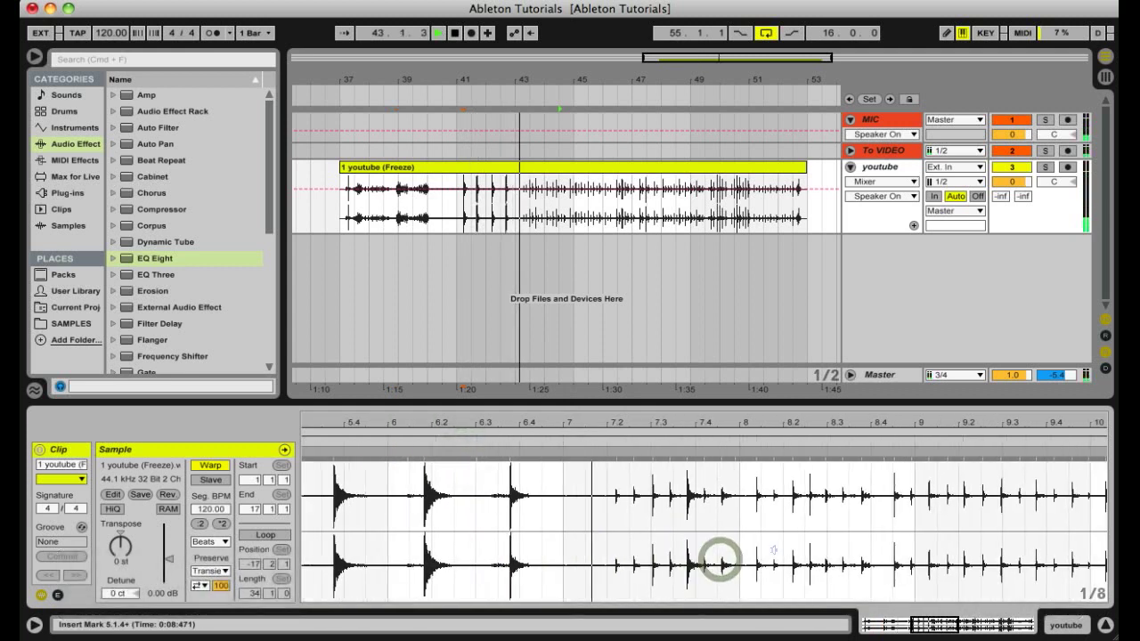
key(space)
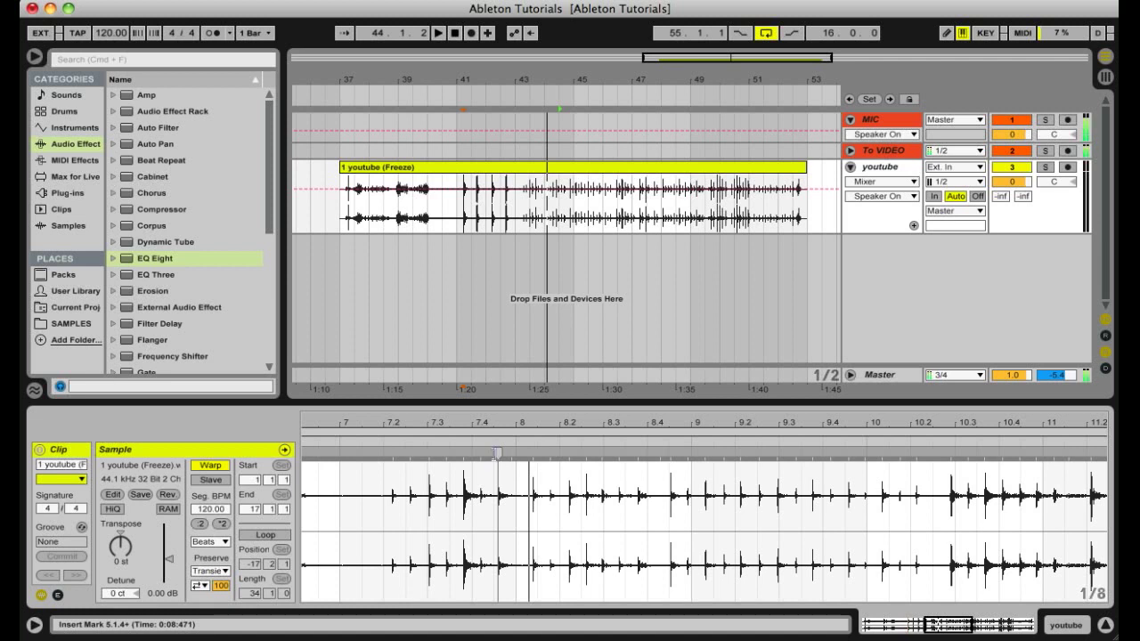
key(space)
click(339, 558)
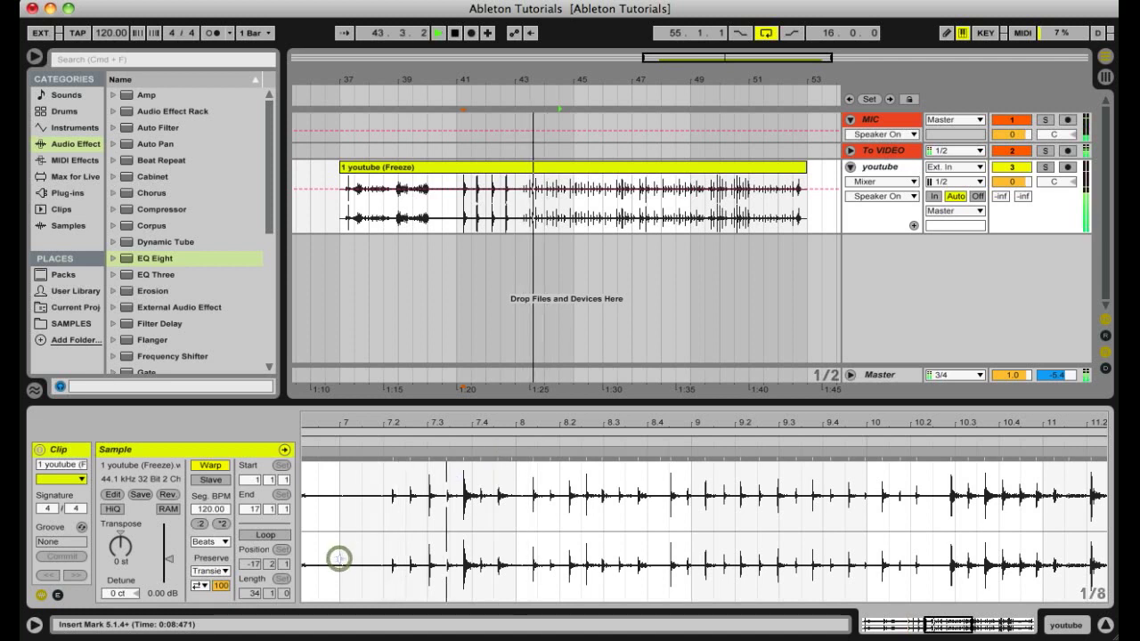
key(space)
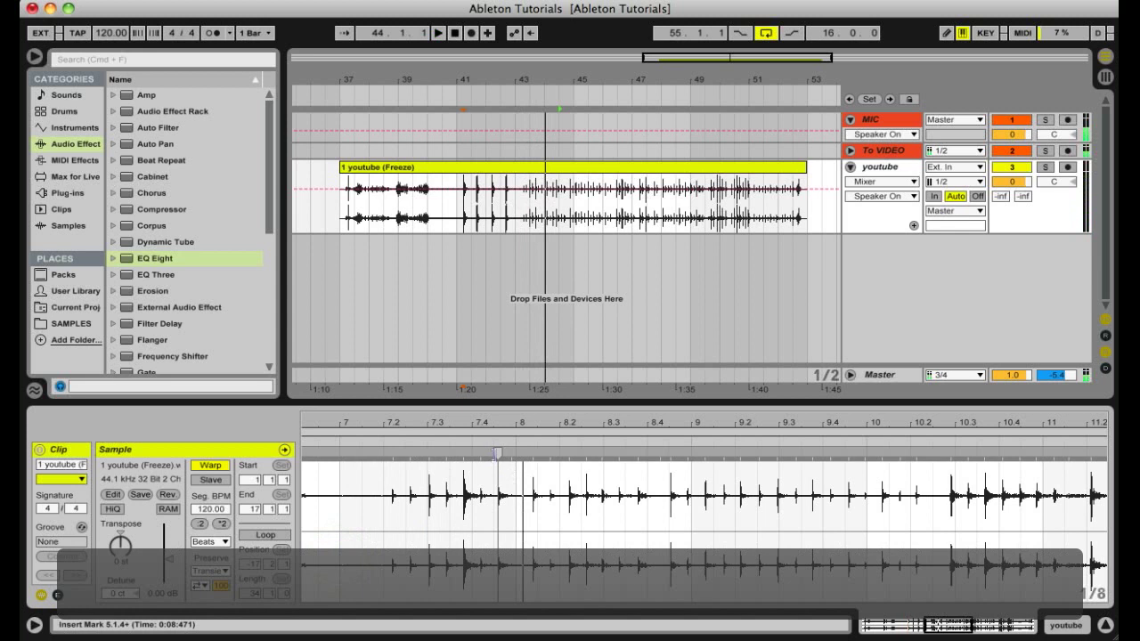
click(369, 568)
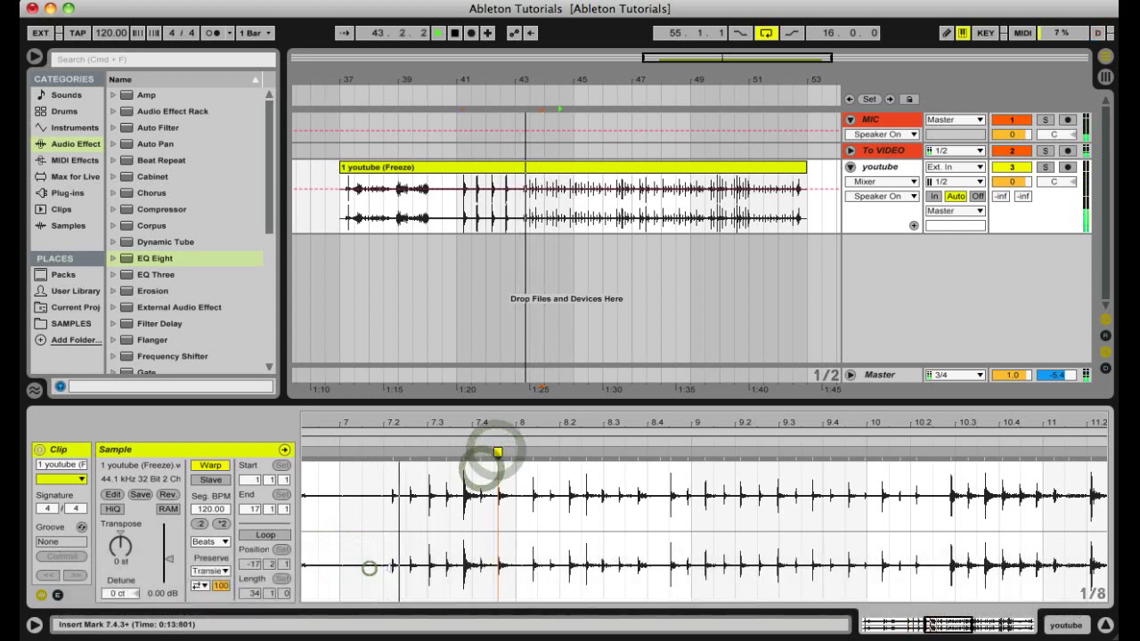
Step: Audition the passage from bar 8 up to bar 14 and place a warp marker on the transient at 12.1.1
scroll(544, 537, right, 2)
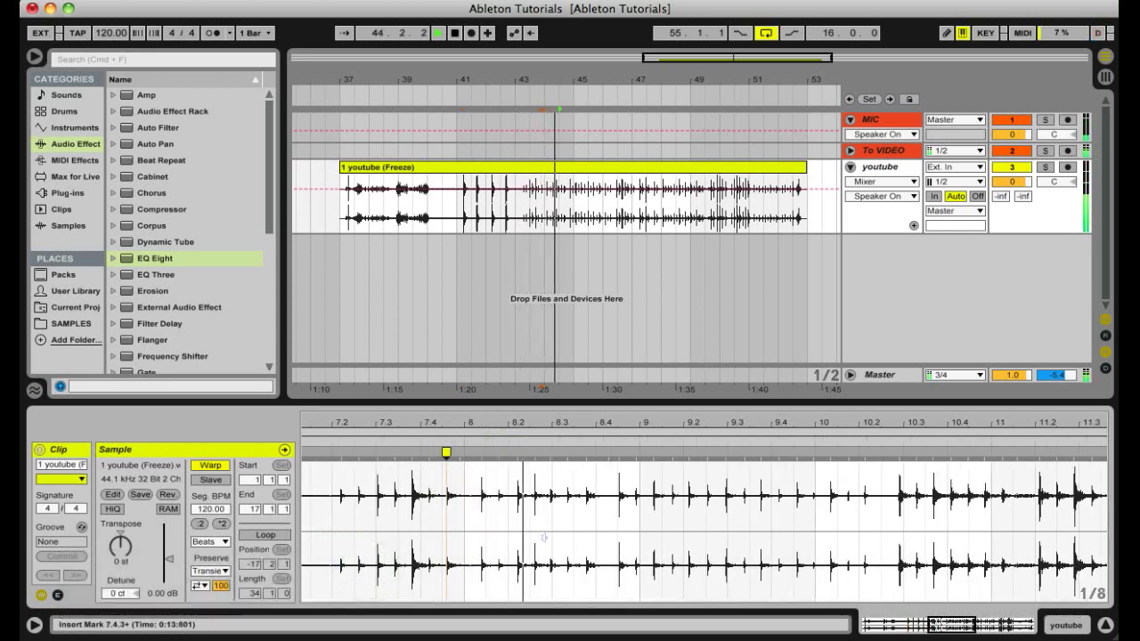
scroll(544, 537, right, 5)
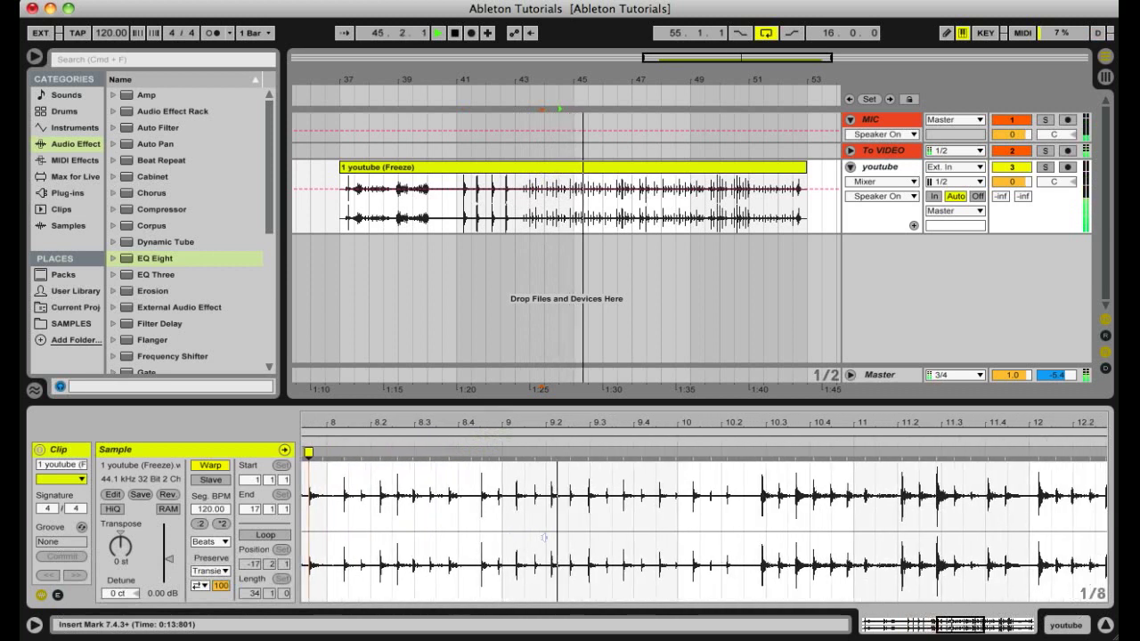
scroll(544, 538, right, 5)
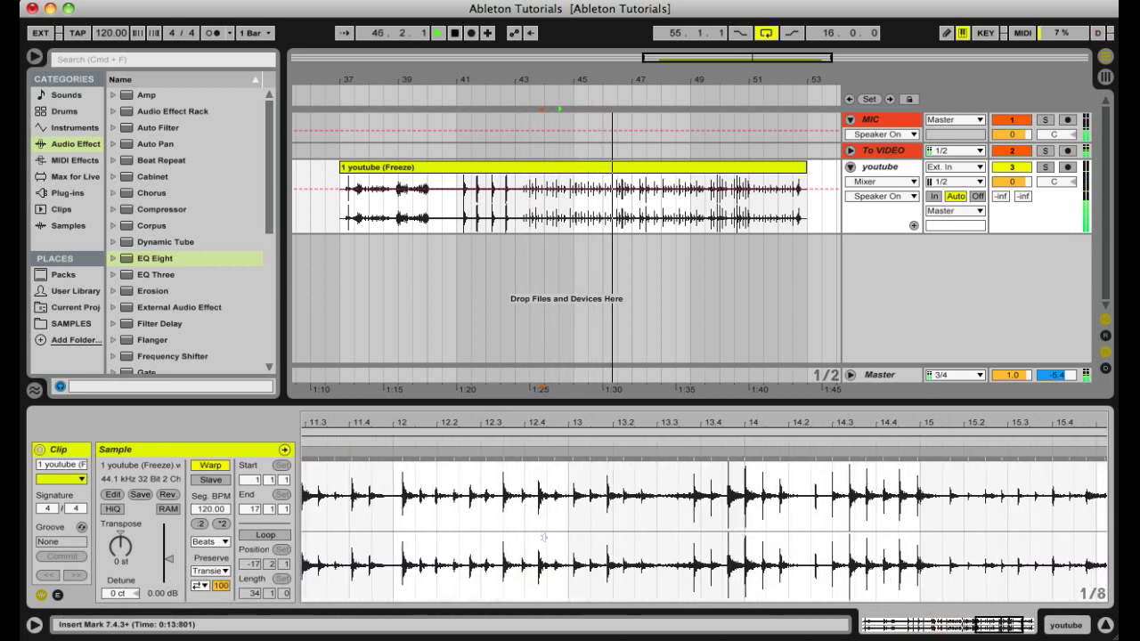
key(space)
mouse_move(568, 424)
mouse_down()
mouse_move(568, 472)
mouse_move(564, 419)
mouse_up()
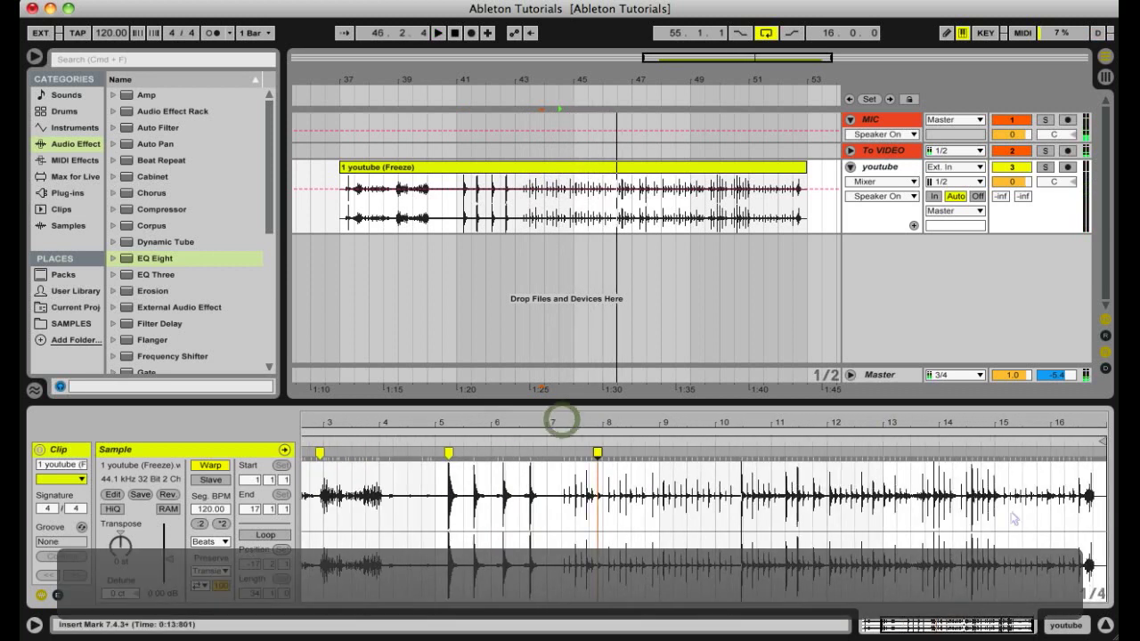
drag(1006, 421, 490, 493)
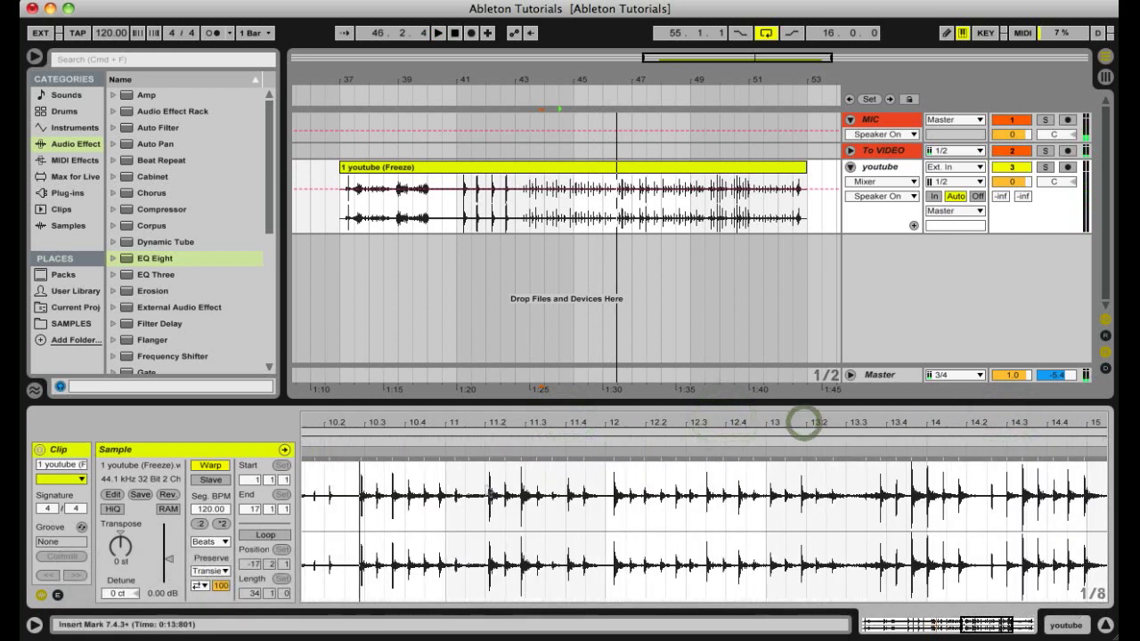
click(403, 570)
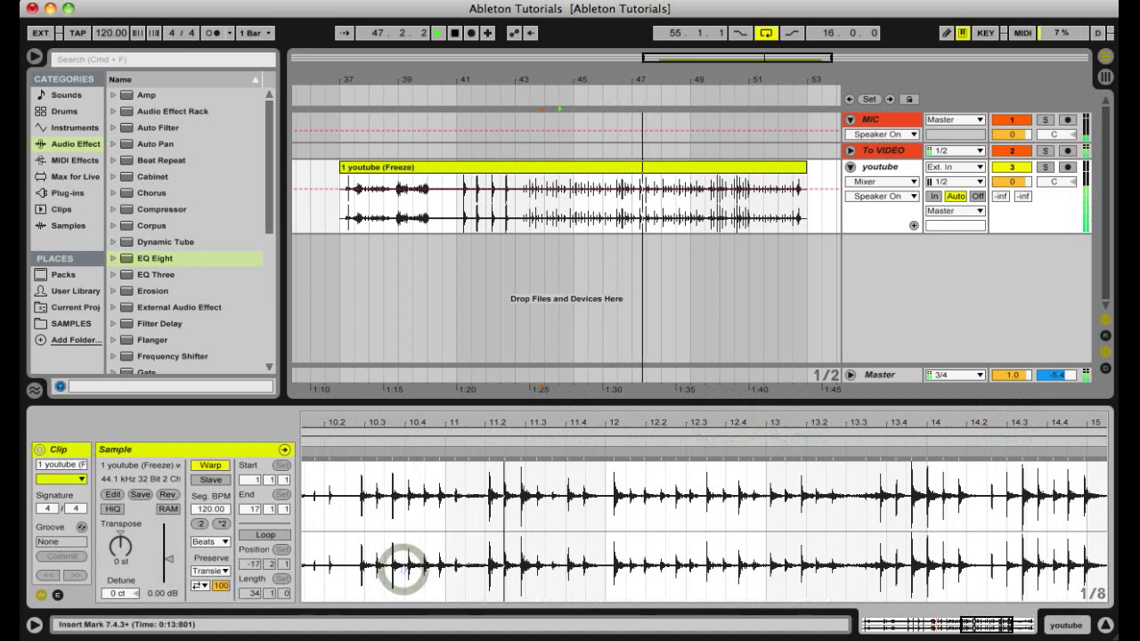
click(321, 561)
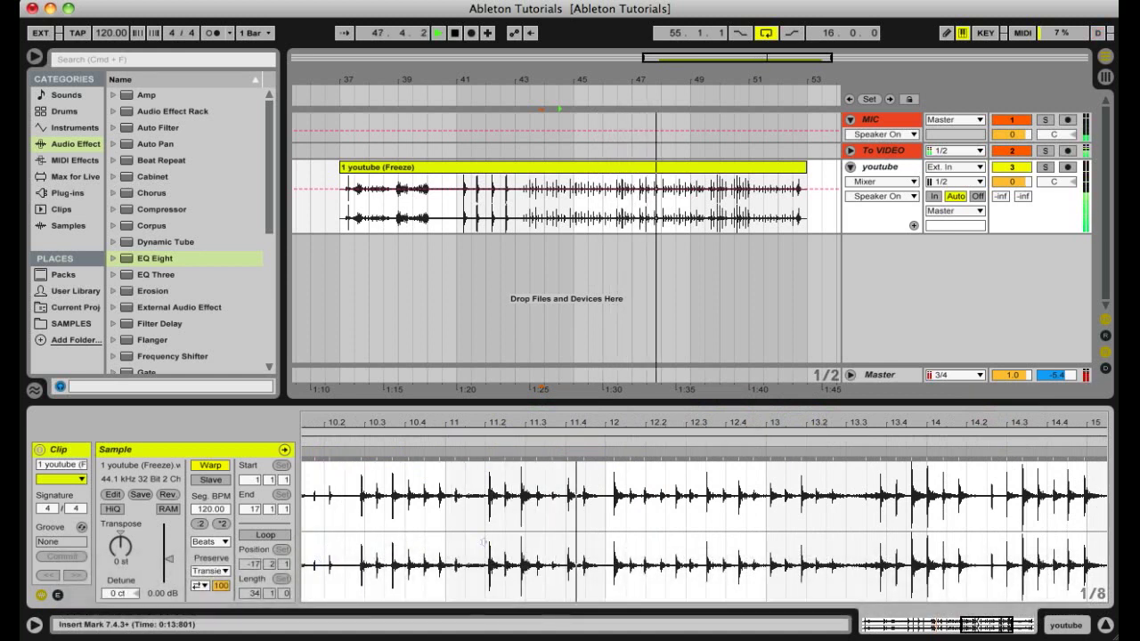
key(space)
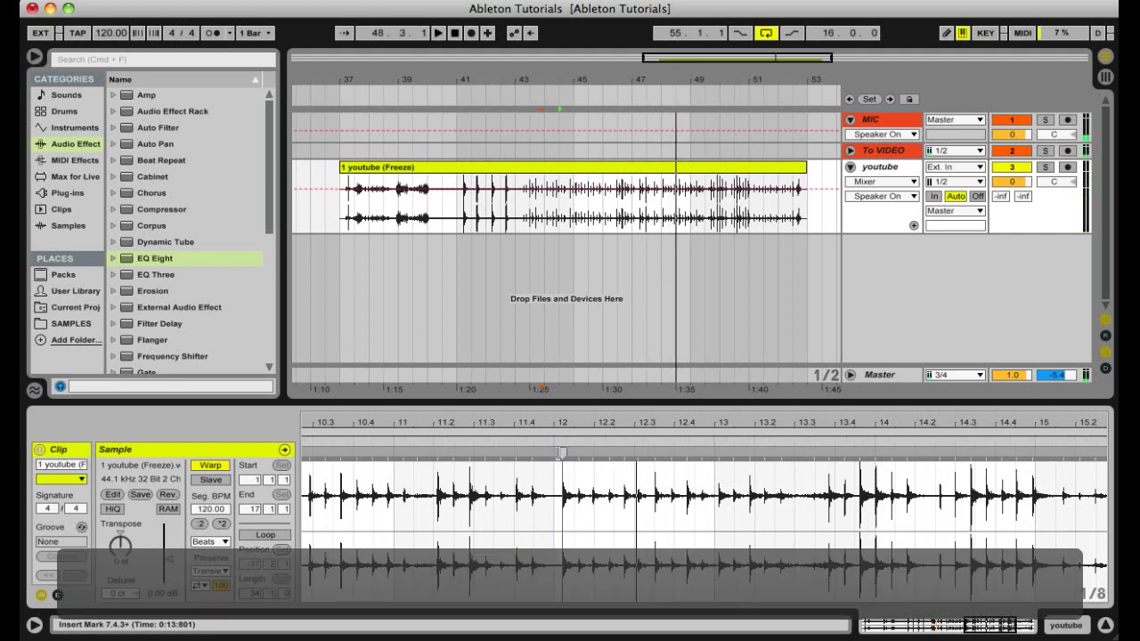
click(562, 452)
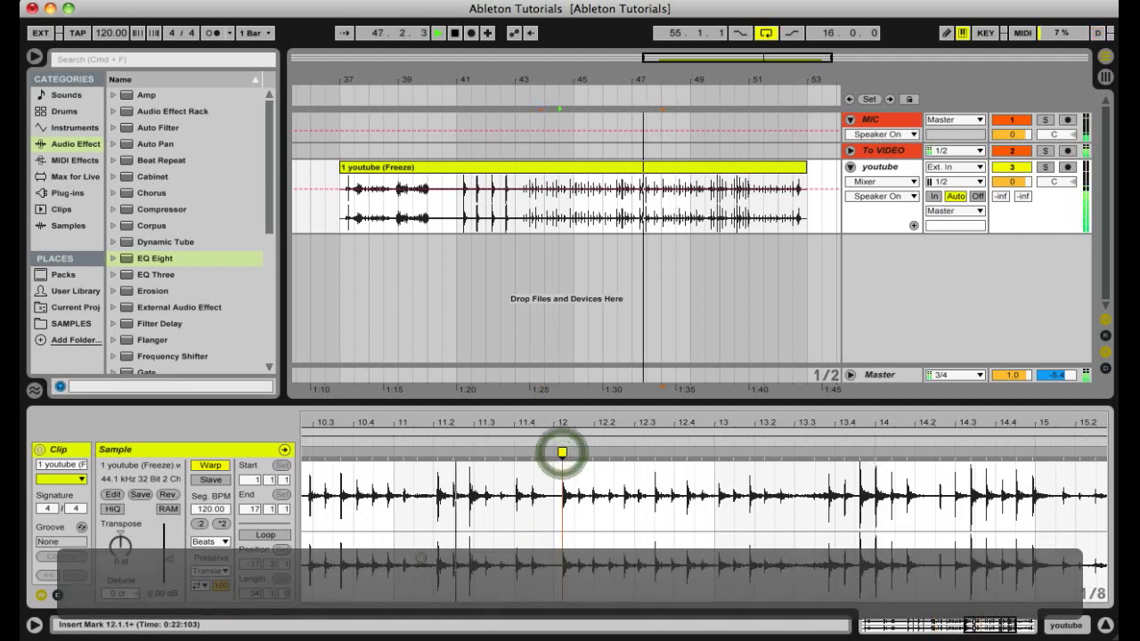
Step: Replay the passage around bar 12 and delete the warp marker at 12.1.1, listening on into bar 13
click(419, 556)
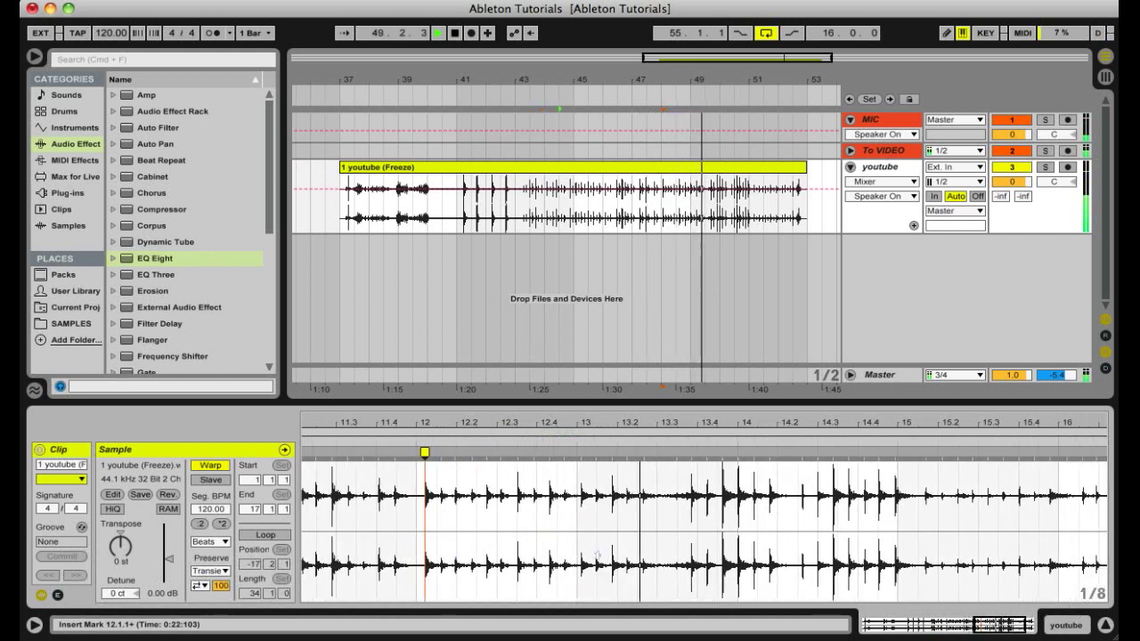
key(space)
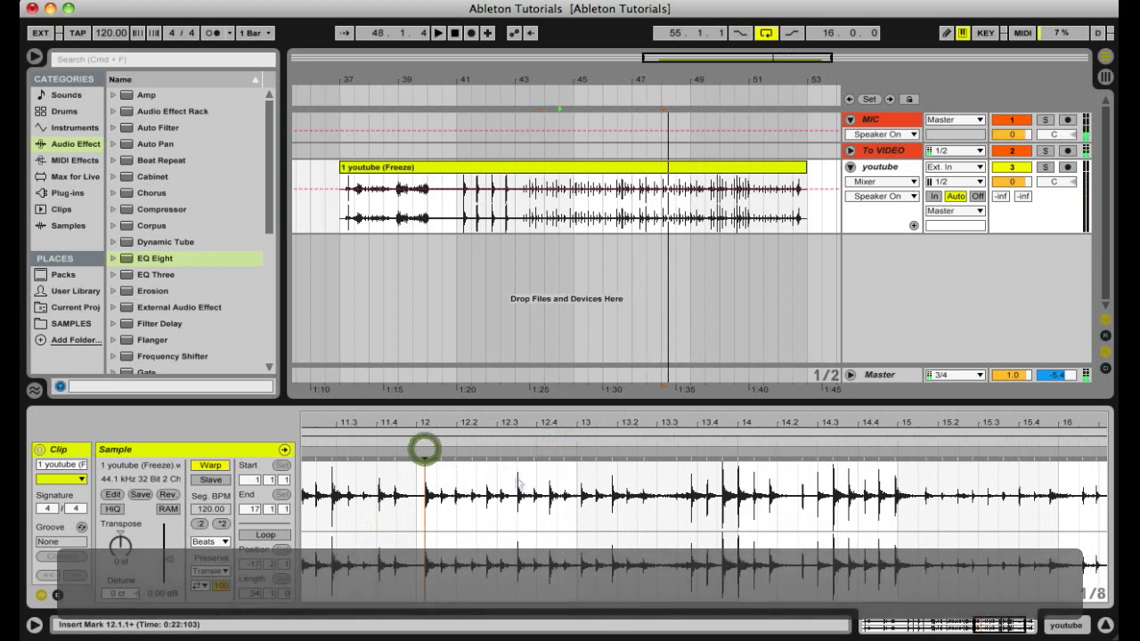
click(457, 543)
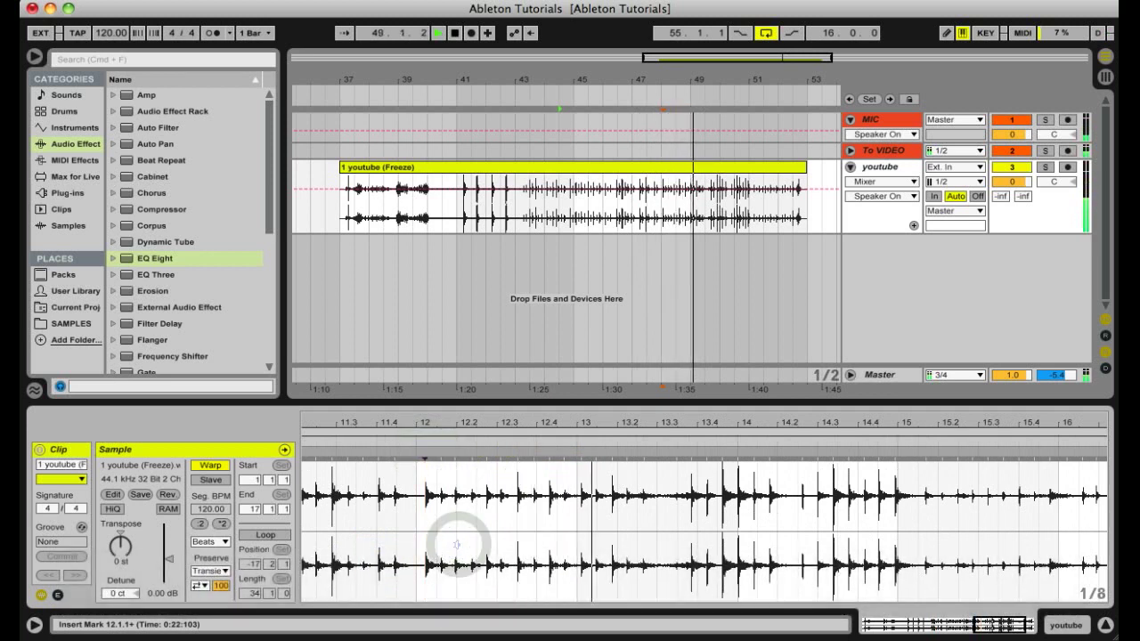
key(space)
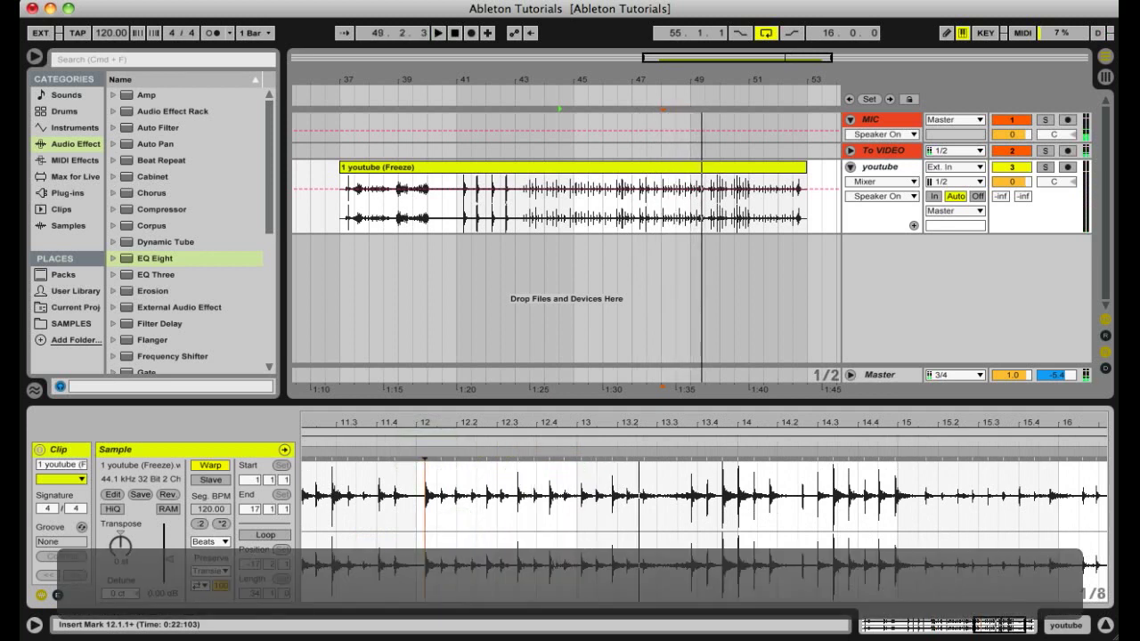
Step: Audition the end of bar 12 and place a warp marker on the transient at 13.1.1
click(551, 566)
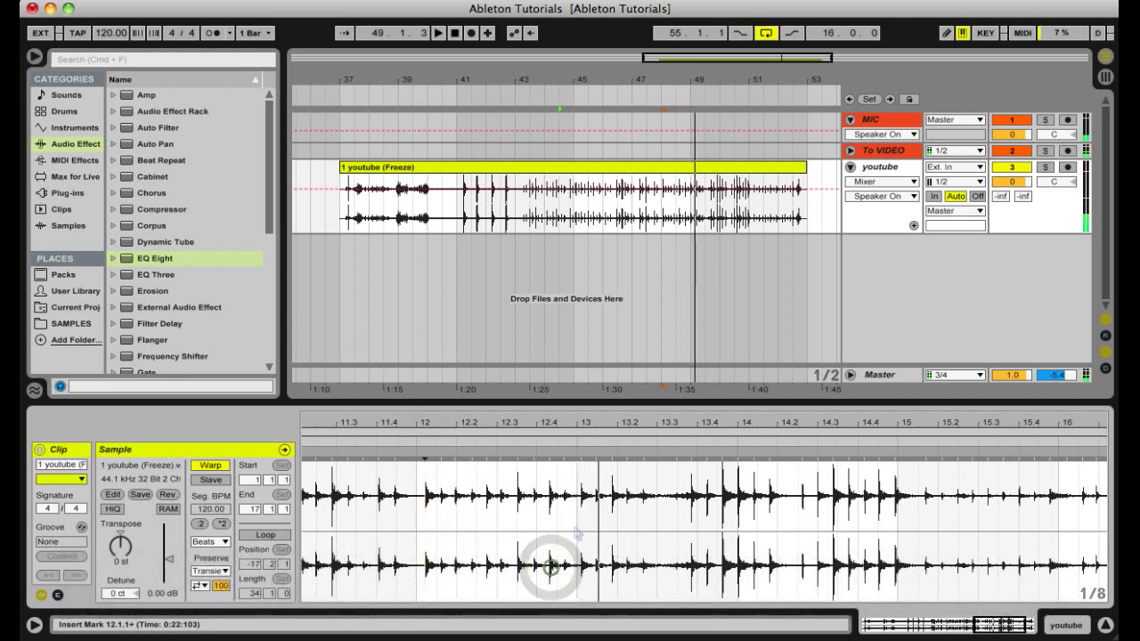
key(space)
double_click(580, 453)
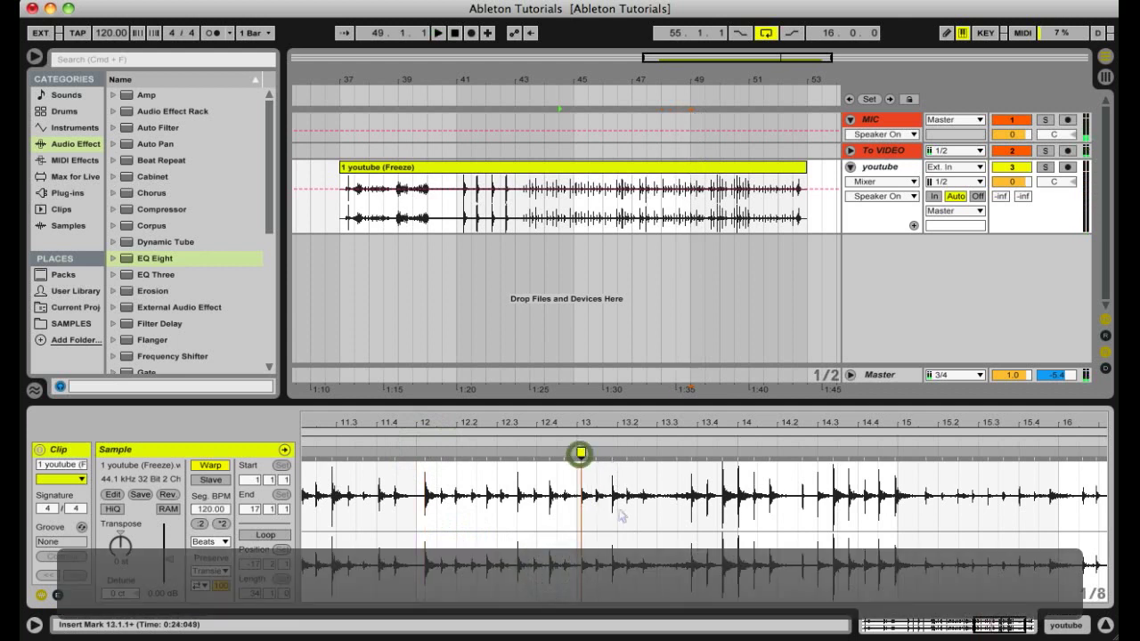
Step: Audition the clip from the bar 13 marker to its end and review the warp markers across the whole clip
scroll(517, 557, right, 2)
key(space)
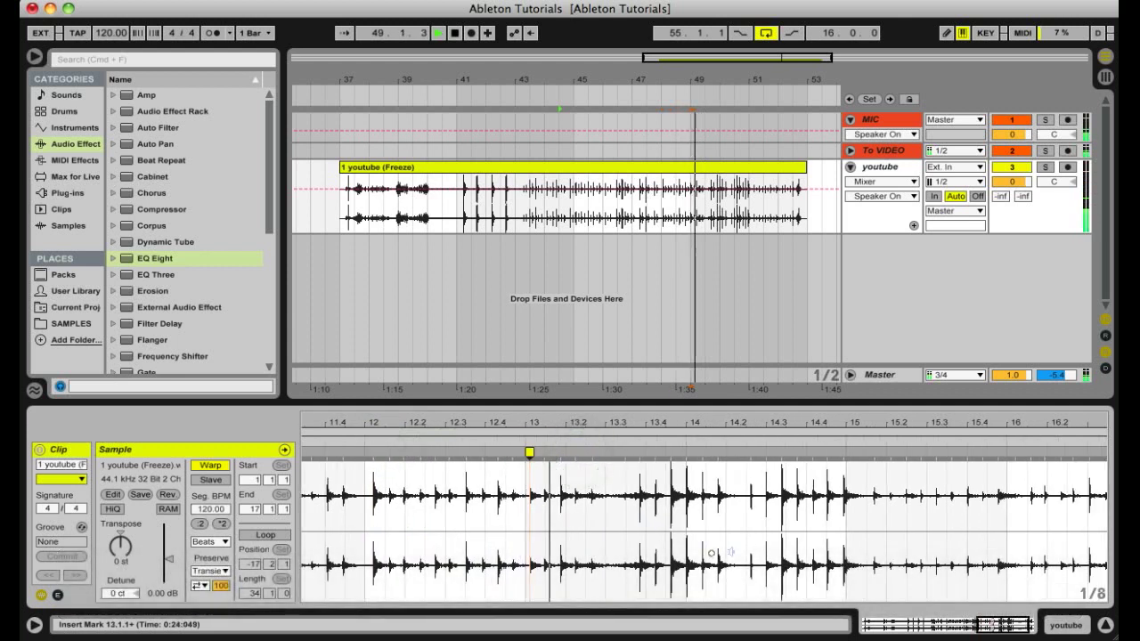
scroll(716, 552, right, 2)
click(711, 553)
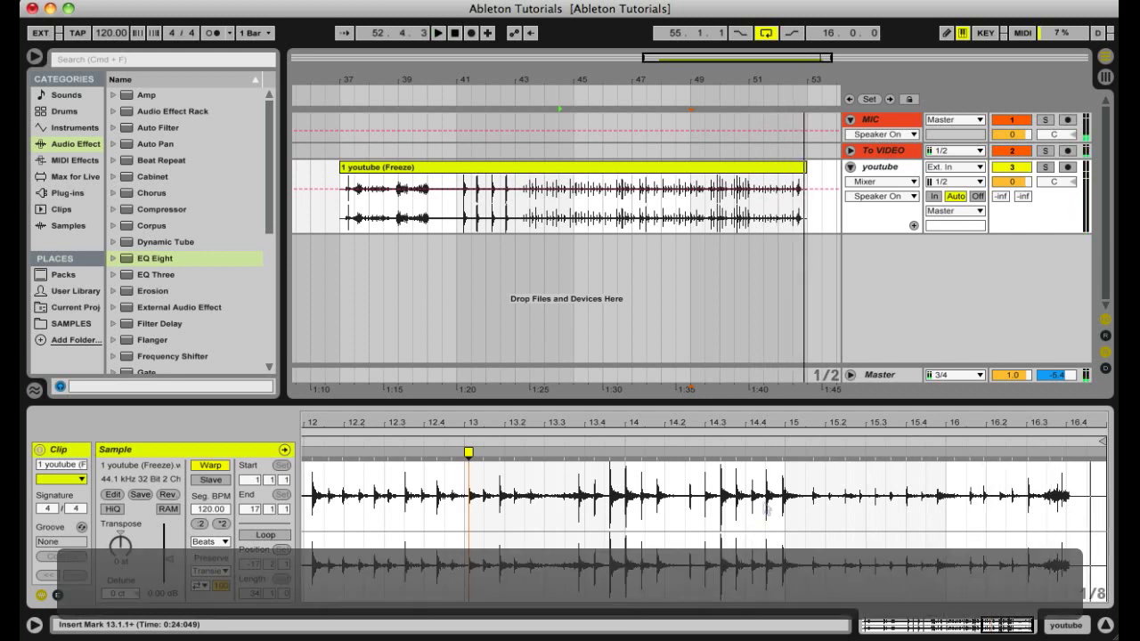
drag(679, 425, 668, 412)
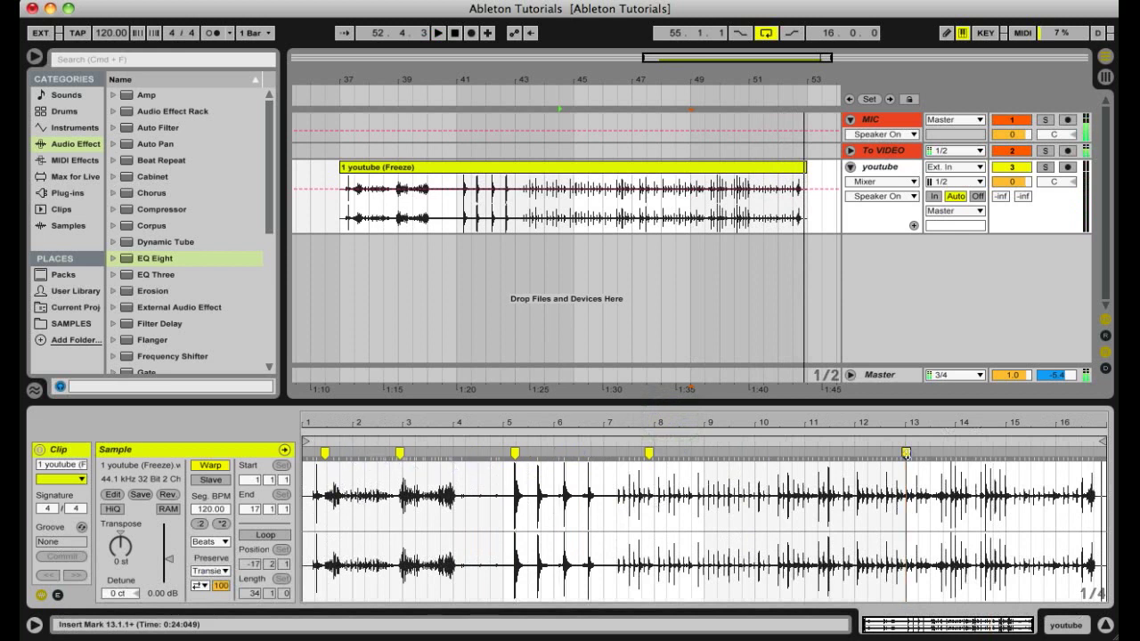
click(865, 420)
click(545, 419)
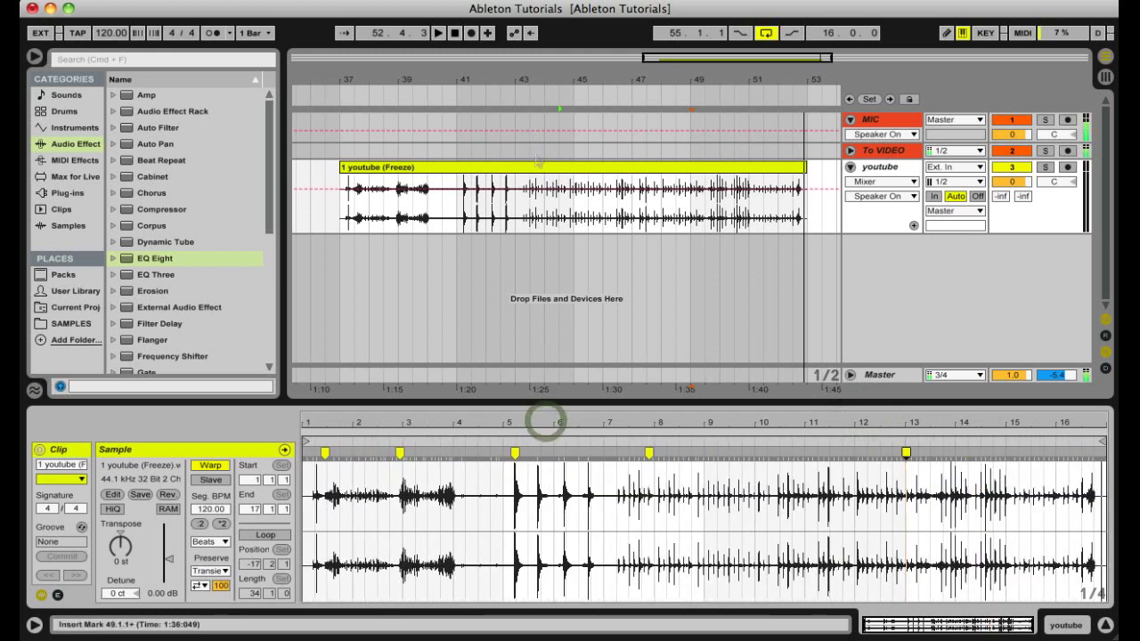
Step: Open the Slice to New MIDI Track settings for the youtube clip in the arrangement
click(538, 167)
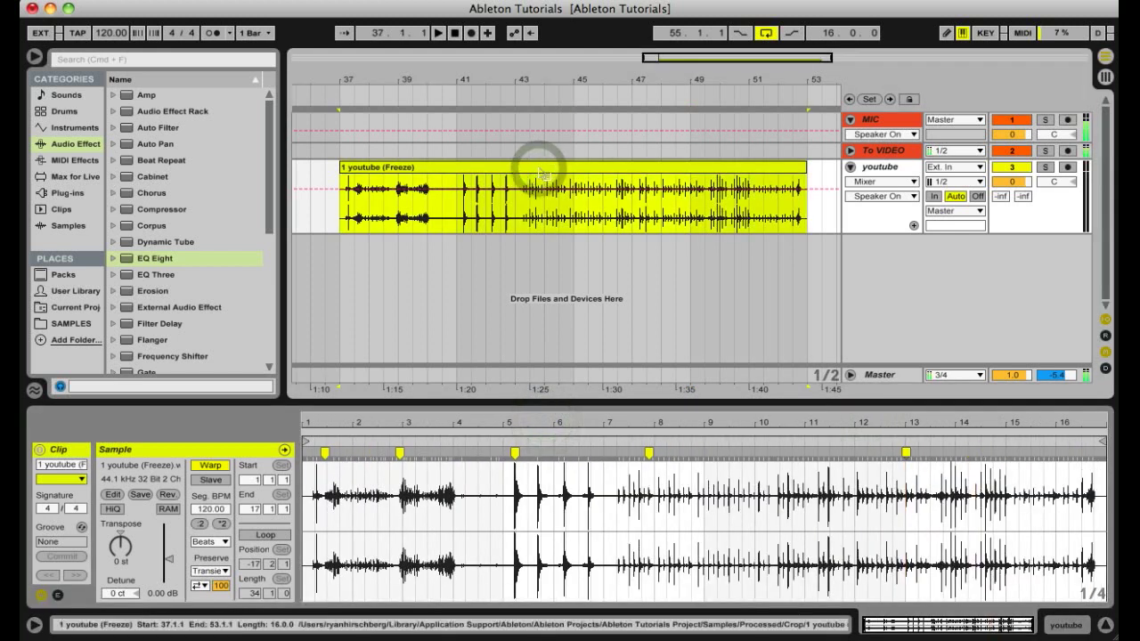
right_click(539, 171)
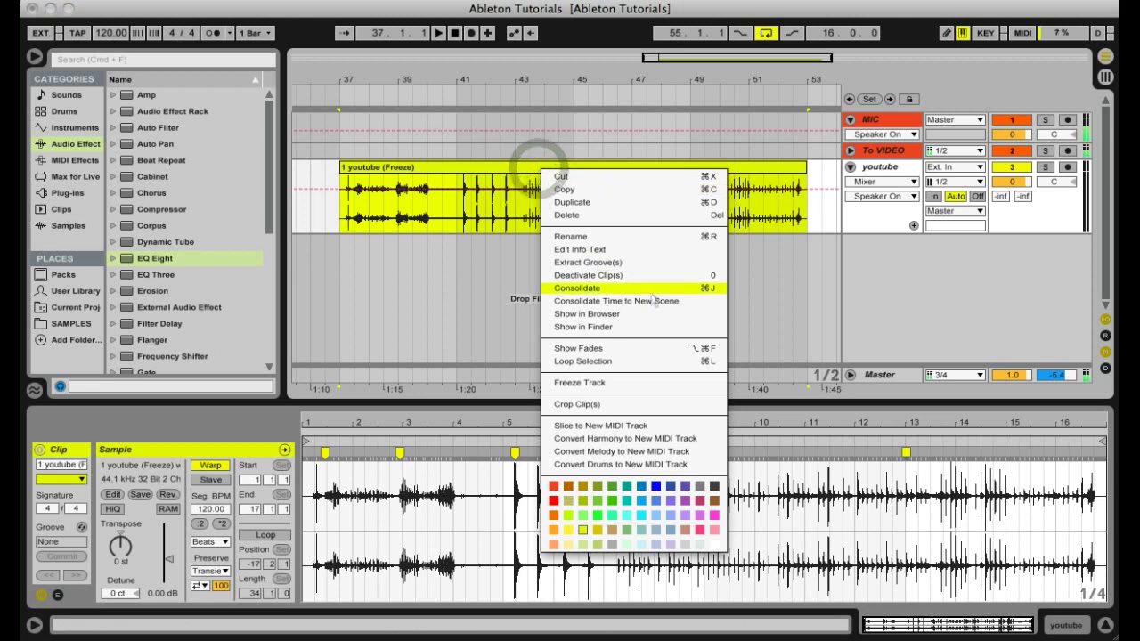
click(681, 427)
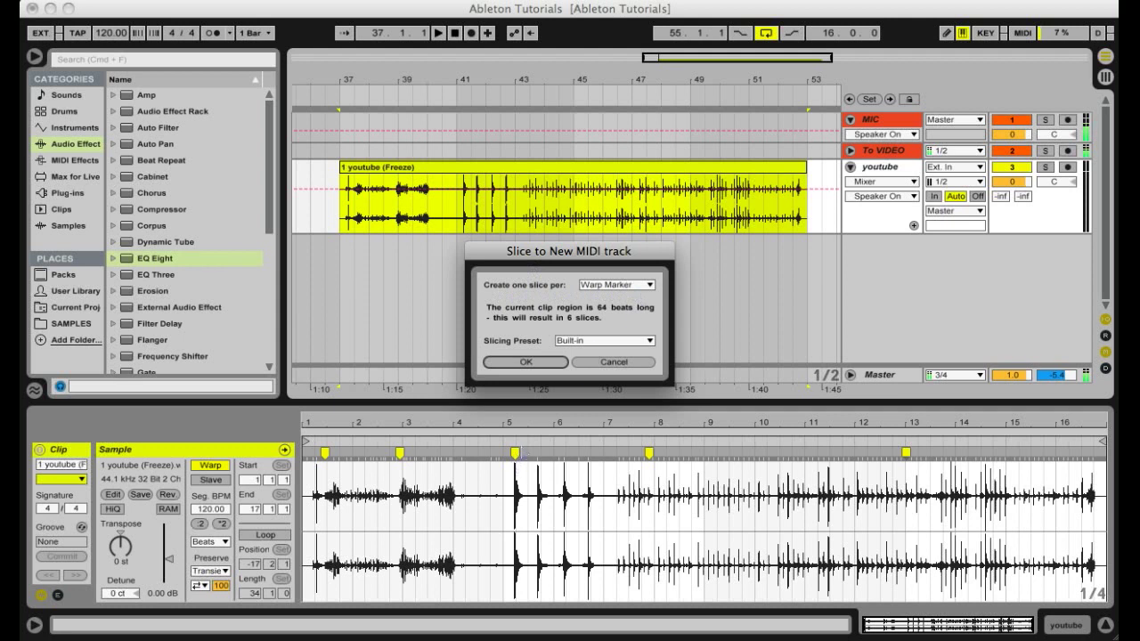
Step: Try Transient as the slicing resolution for the youtube clip
click(622, 293)
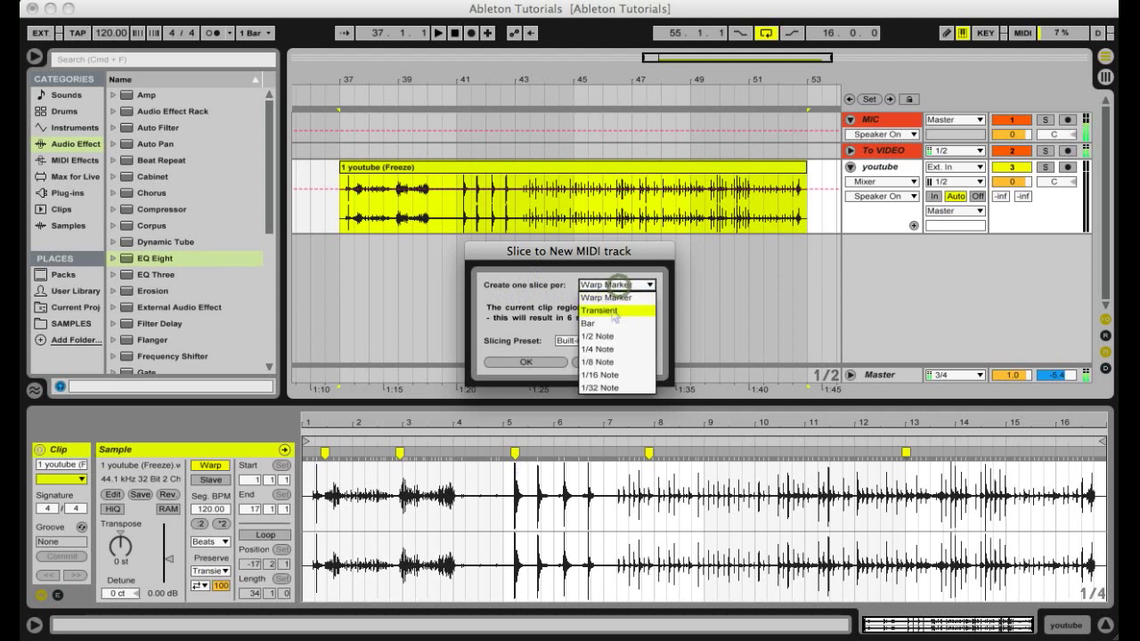
click(612, 311)
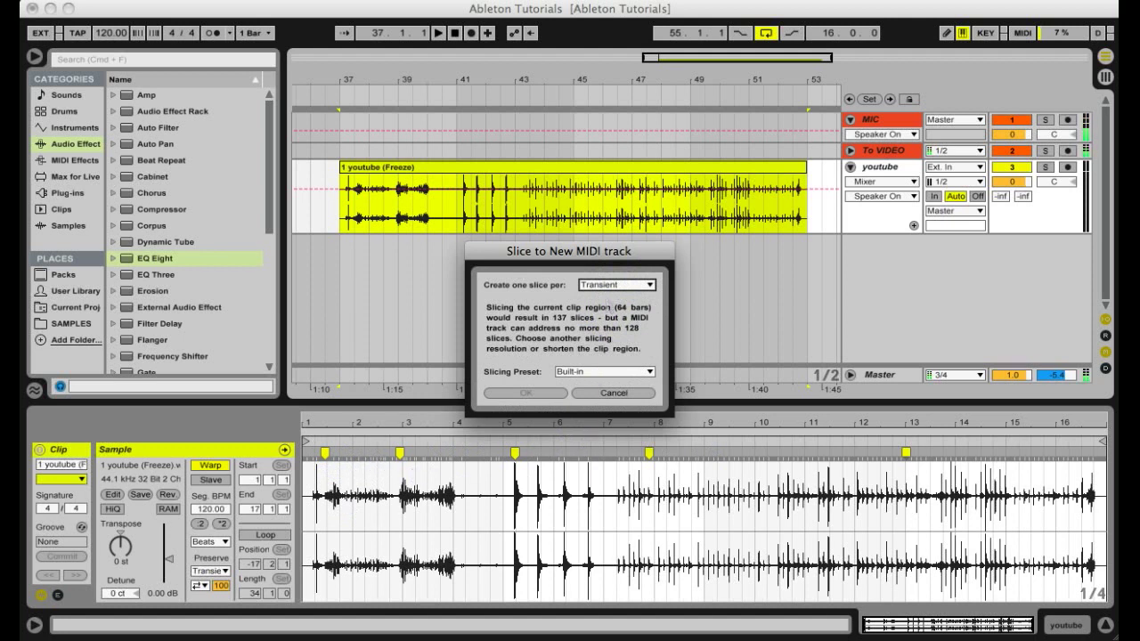
Step: Slice the clip to a new MIDI track with one slice per Warp Marker and the Built-in slicing preset
click(637, 286)
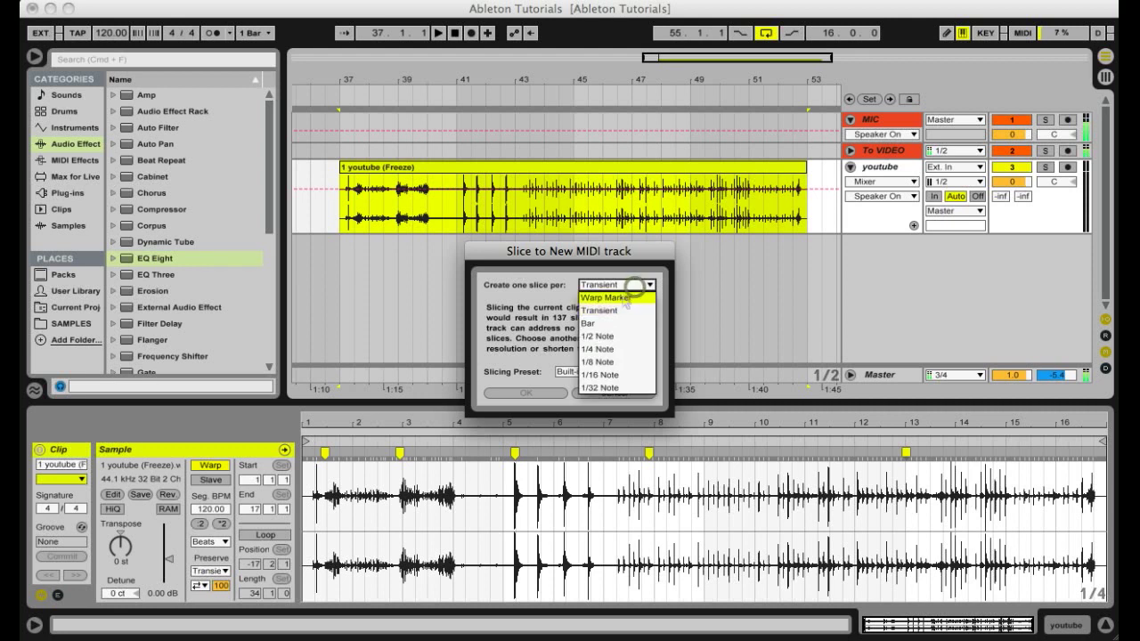
click(638, 297)
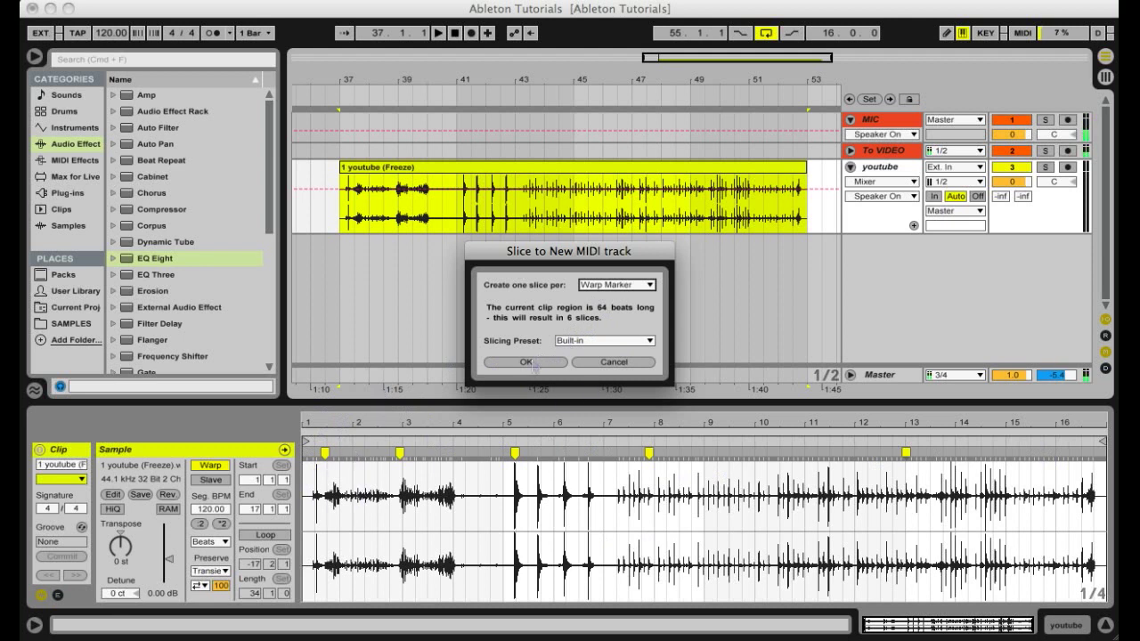
click(526, 361)
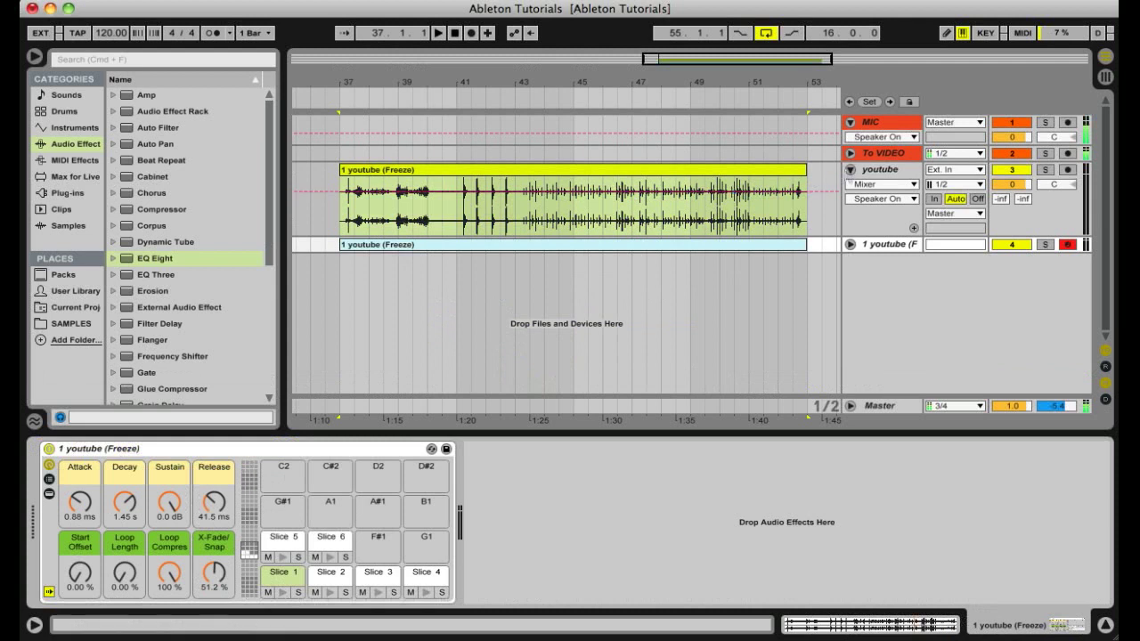
Step: Delete the original youtube audio track and unfold the sliced MIDI track to show its notes
click(877, 171)
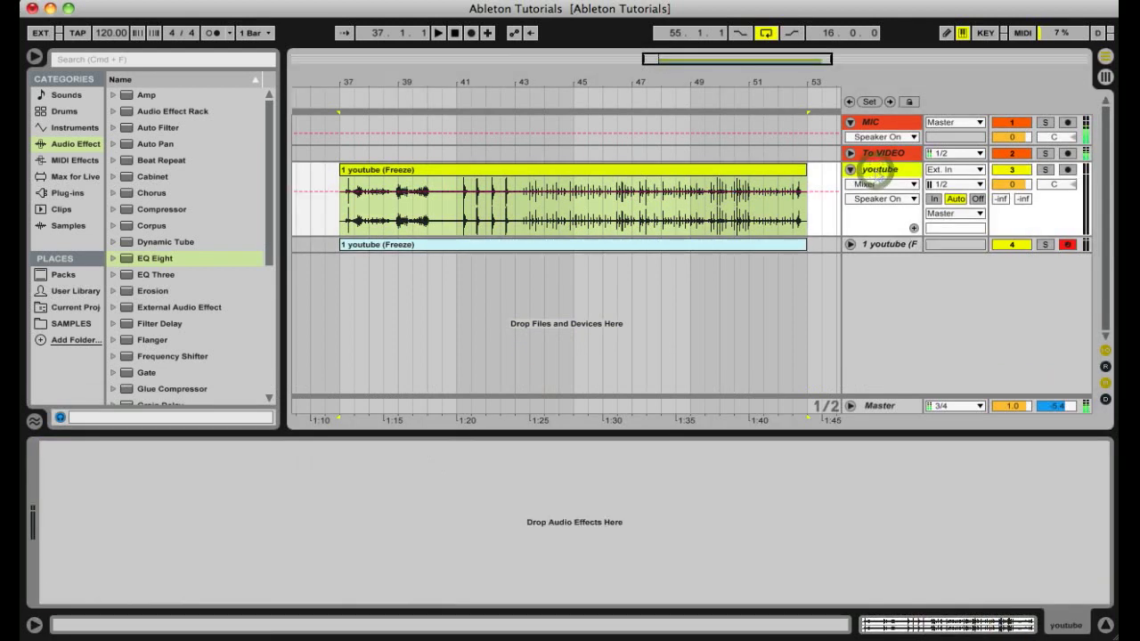
key(Delete)
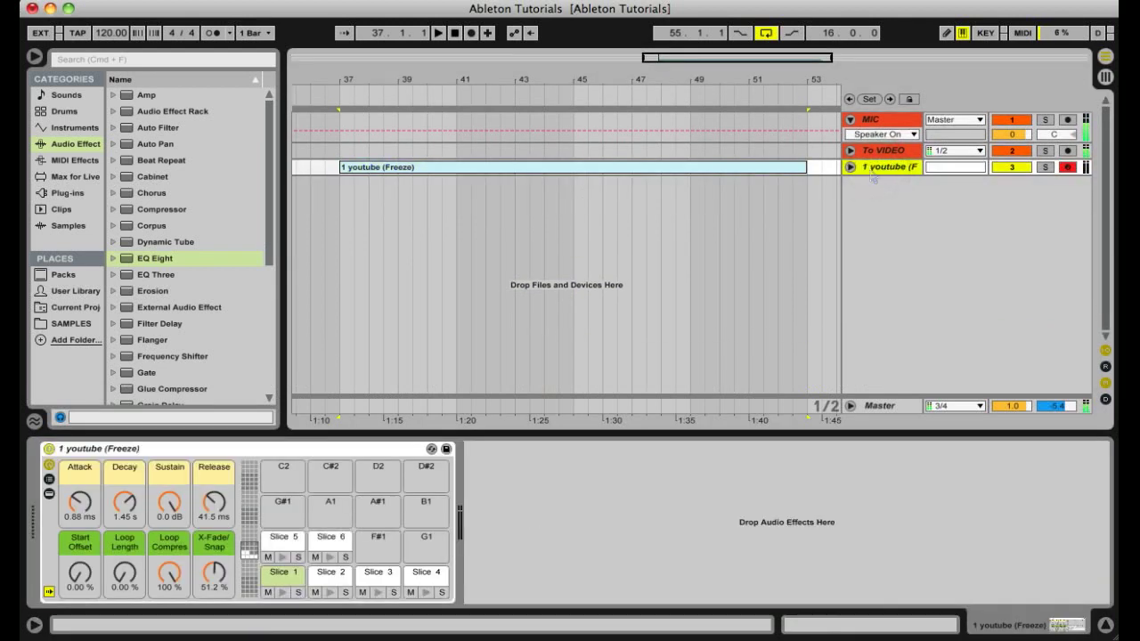
click(849, 168)
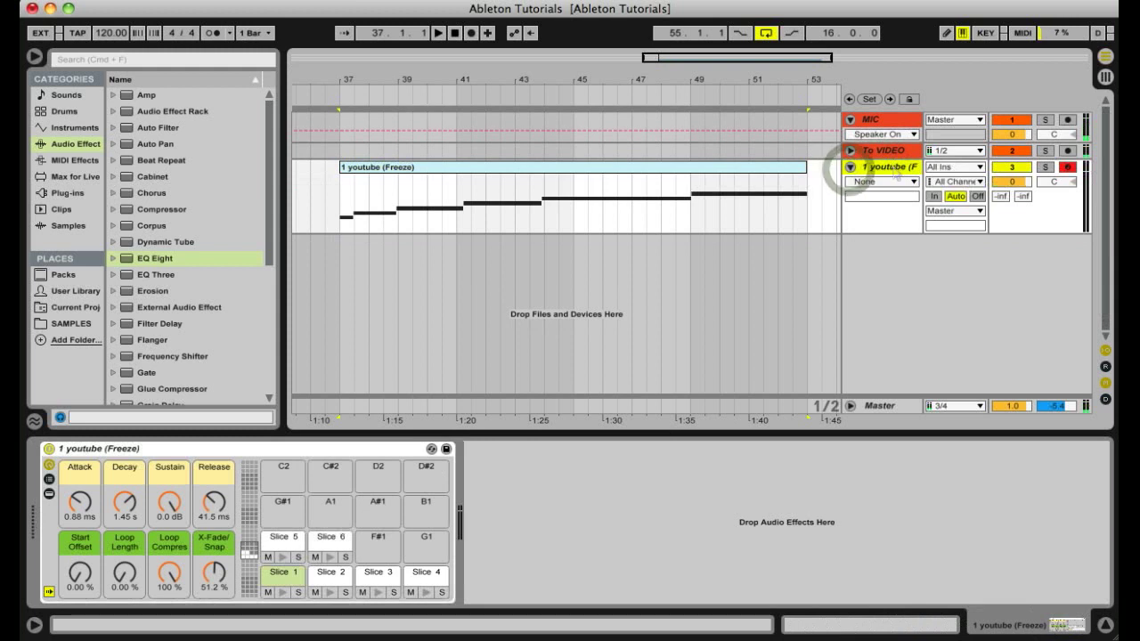
Step: Audition the Drum Rack pads from Slice 1 through Slice 4
click(296, 578)
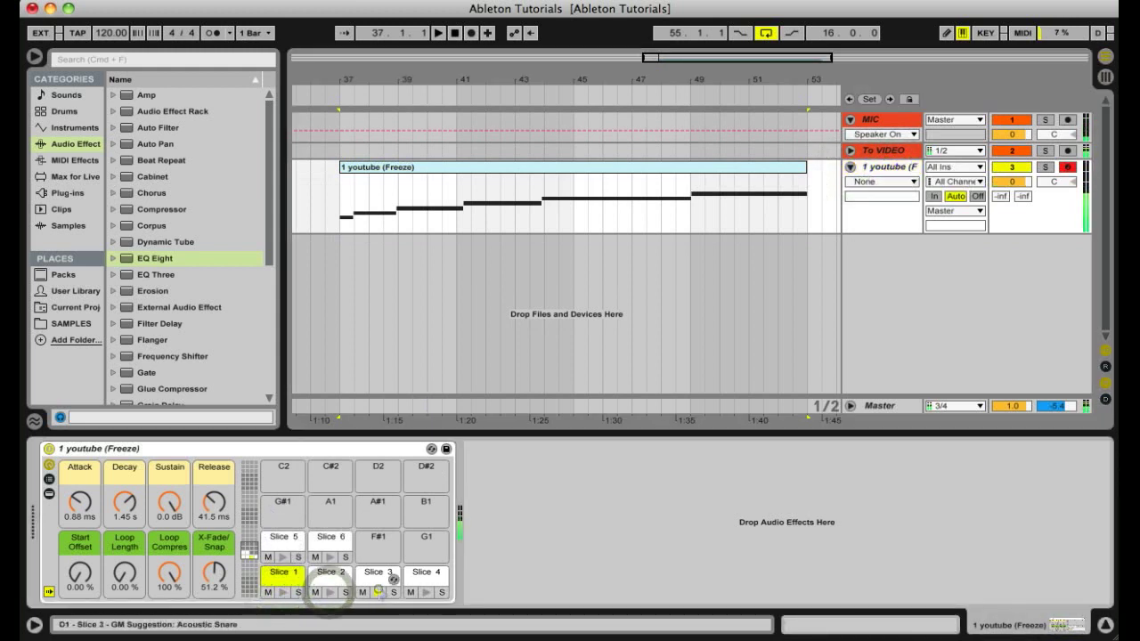
click(378, 592)
click(425, 592)
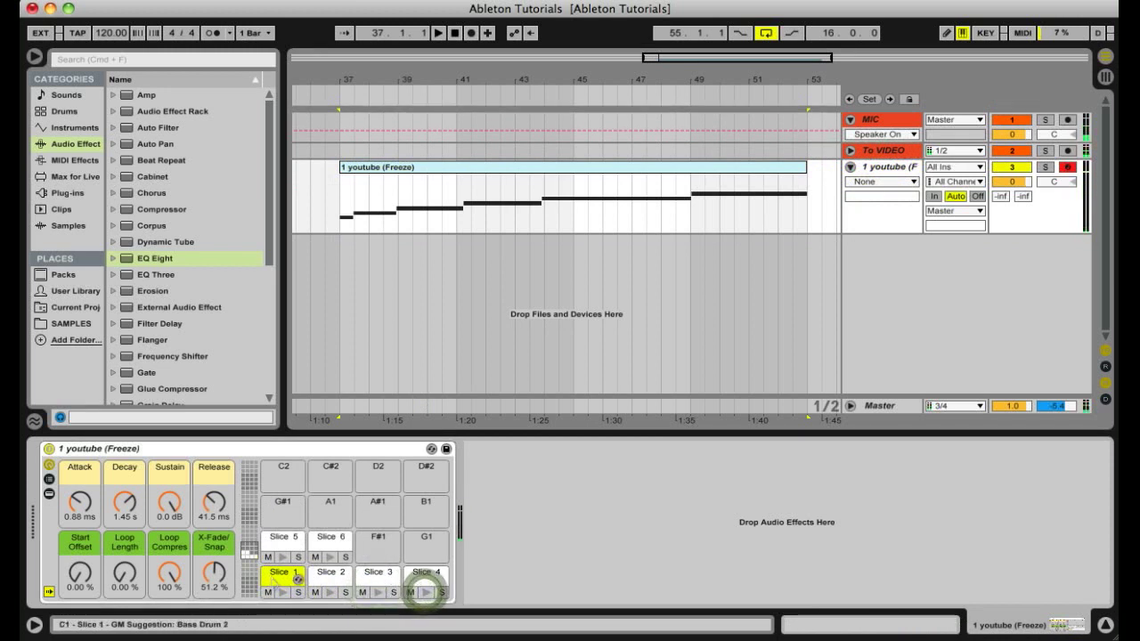
Step: Replay Slice 1, remove it from the Drum Rack's C1 pad and select the Slice 5 pad
click(283, 592)
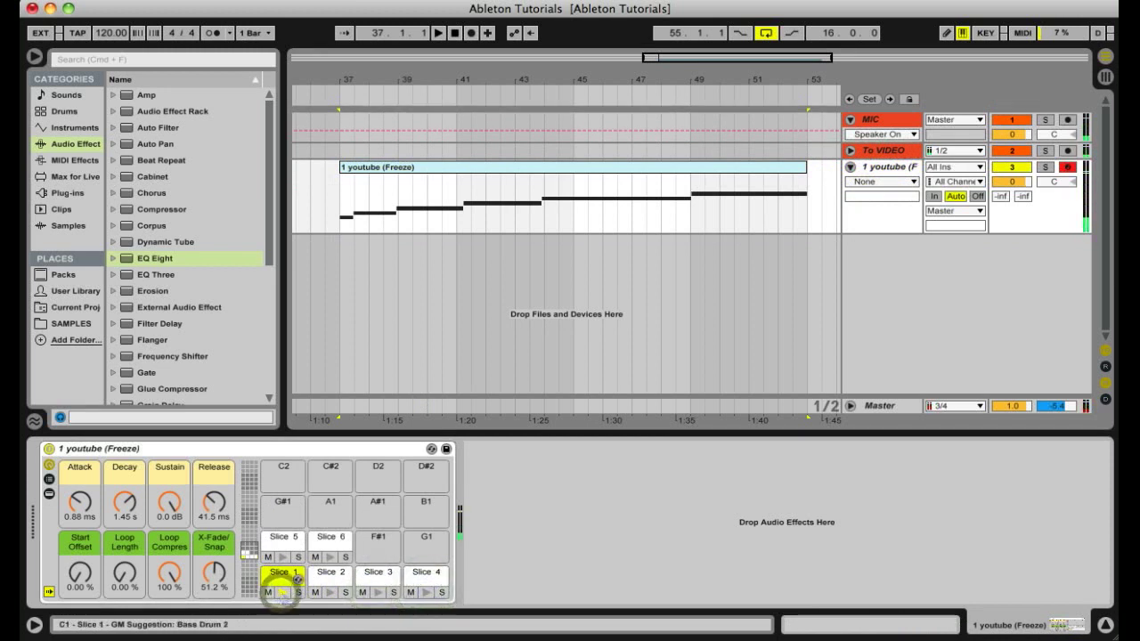
click(275, 579)
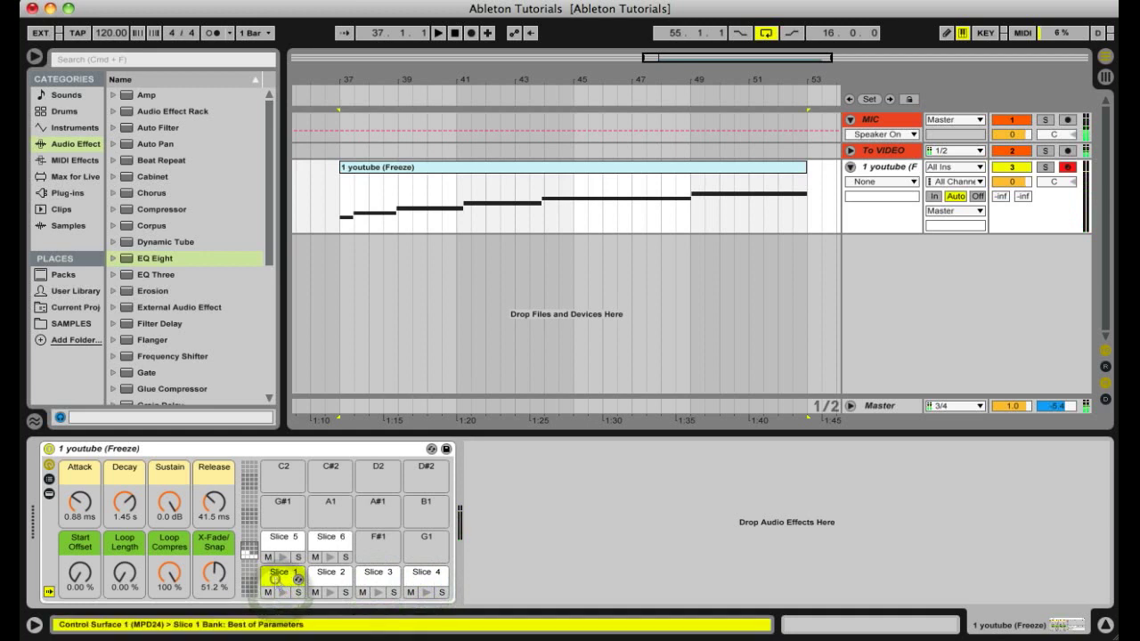
drag(278, 582, 279, 541)
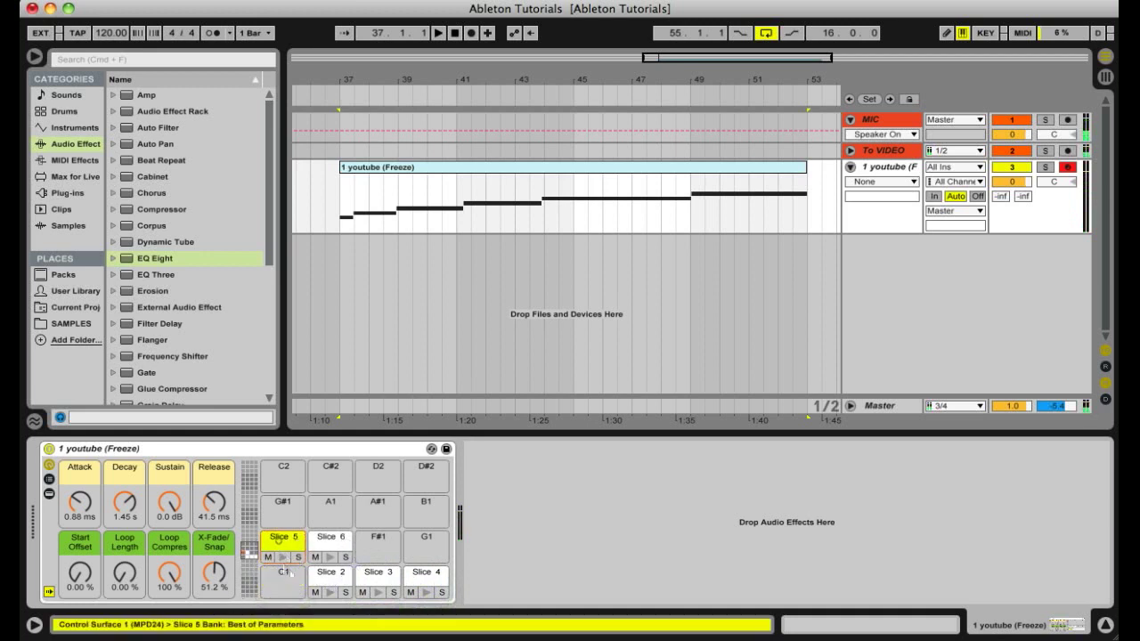
Step: Move Slice 5 to the empty C1 pad and Slice 6 to the E1 pad of the Drum Rack
drag(285, 588, 285, 584)
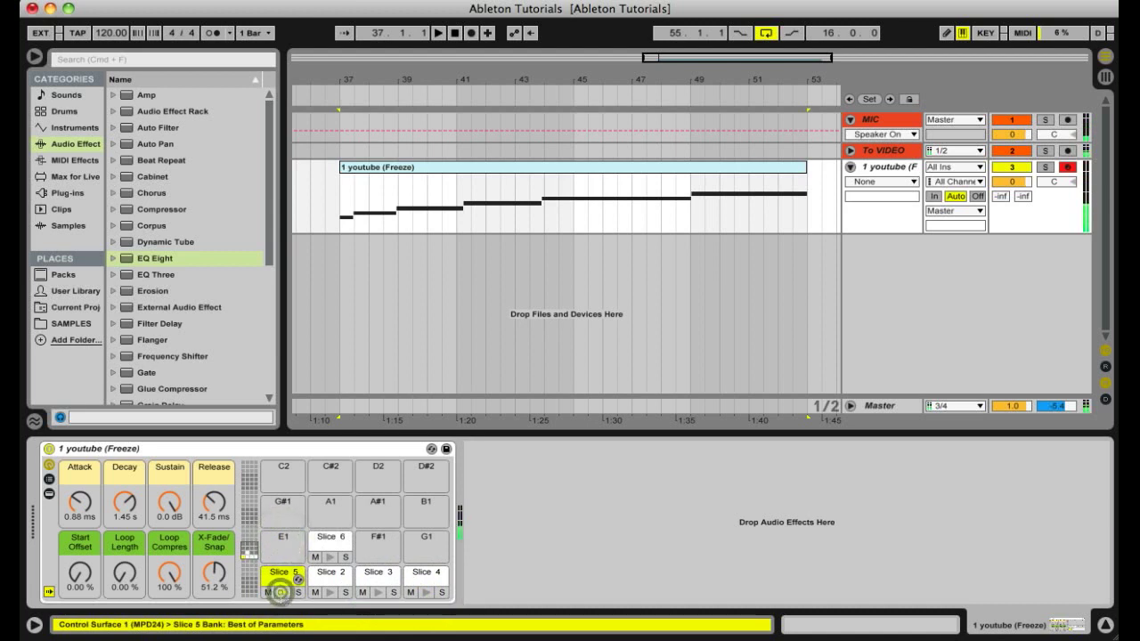
drag(327, 543, 298, 544)
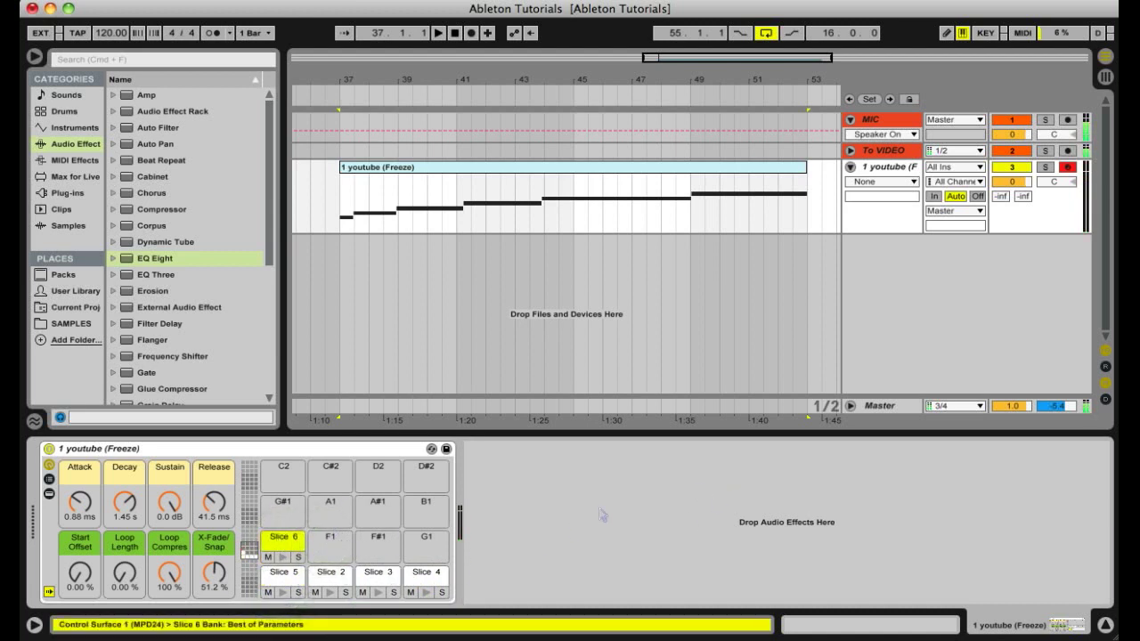
Step: Play the rearranged slice pads repeatedly with the computer MIDI keyboard to audition them
key(a)
key(a)
key(a)
key(a)
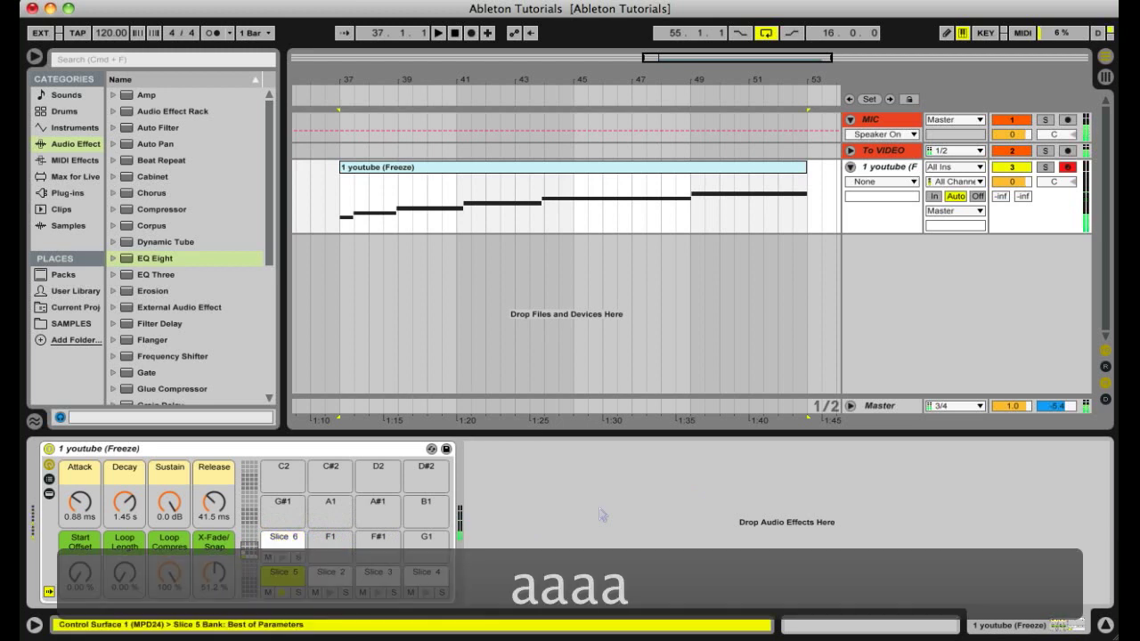
key(s)
key(a)
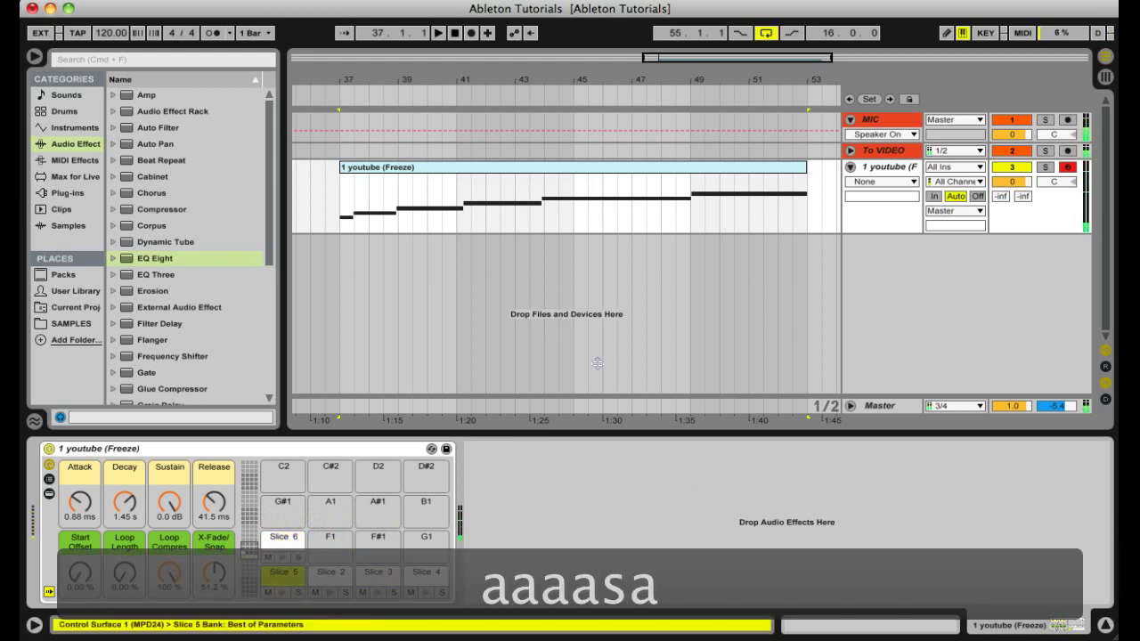
click(962, 36)
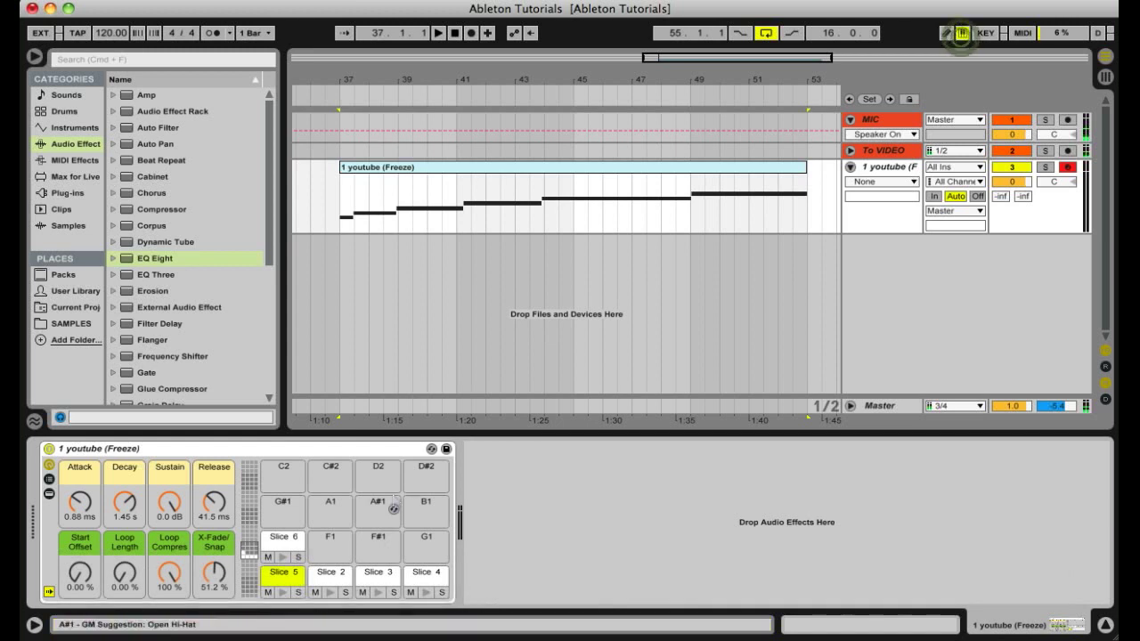
key(a)
key(s)
key(d)
key(d)
key(f)
key(f)
key(f)
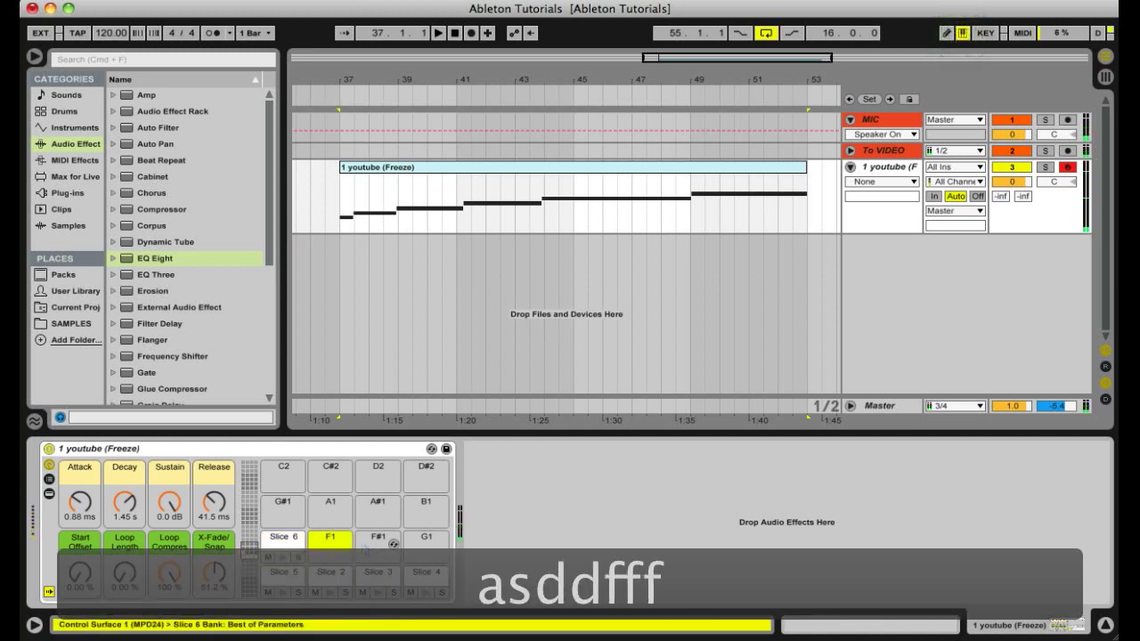
key(a)
key(w)
key(s)
key(d)
key(d)
key(e)
key(e)
key(e)
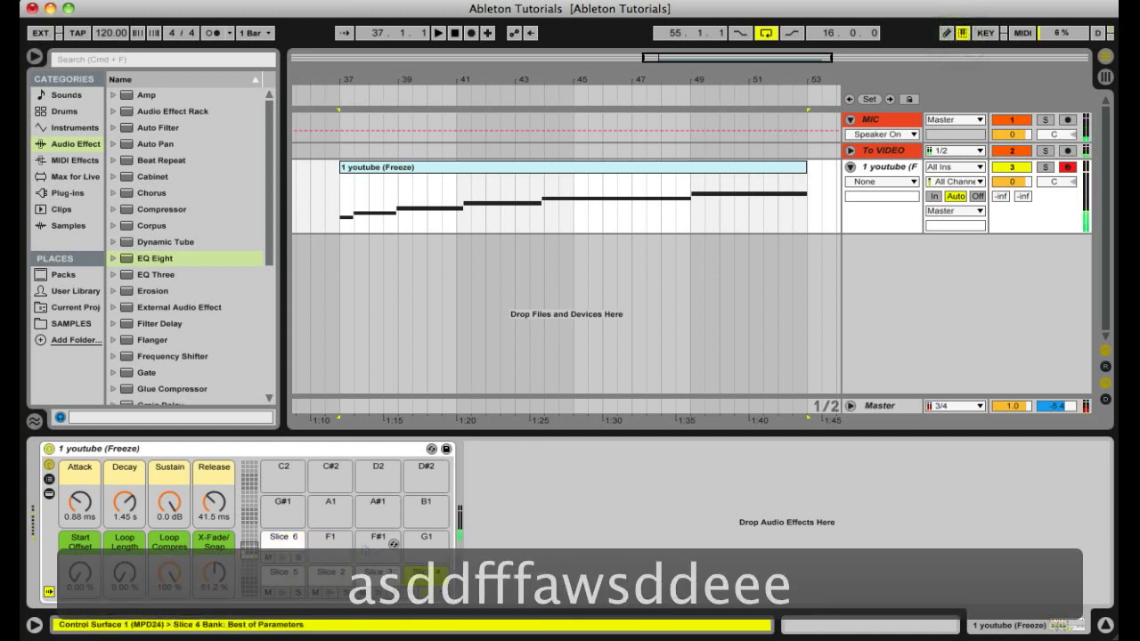
key(e)
key(e)
key(e)
key(e)
key(e)
key(e)
key(e)
key(e)
key(e)
key(e)
key(e)
key(f)
key(f)
key(f)
key(f)
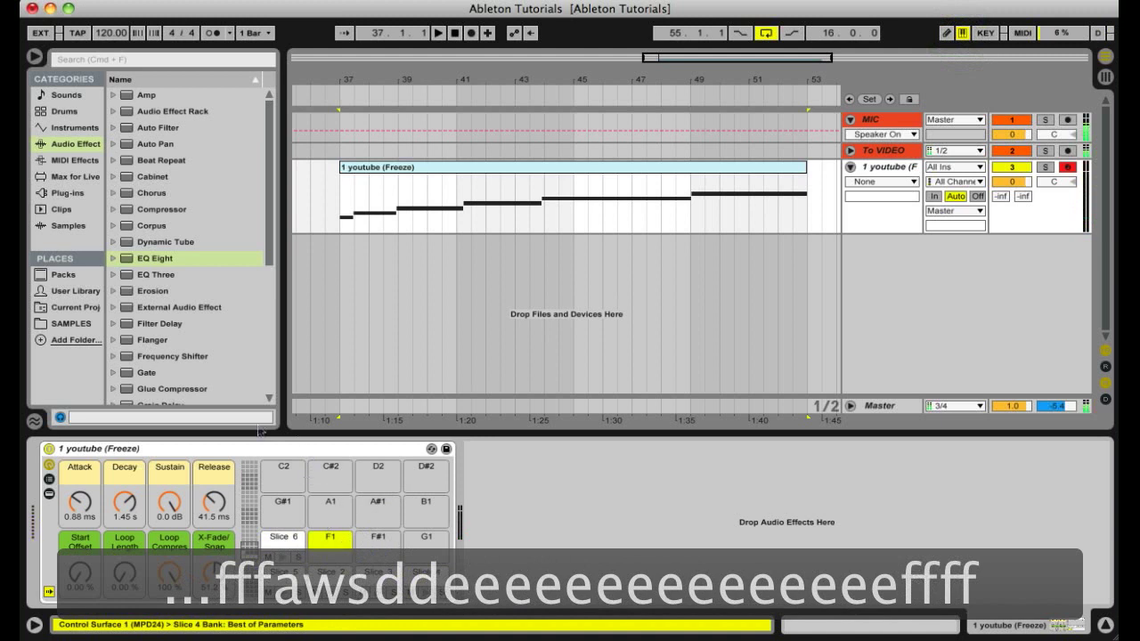
Step: Open the youtube (Freeze) MIDI clip, delete all its notes and enlarge the note editor
click(465, 168)
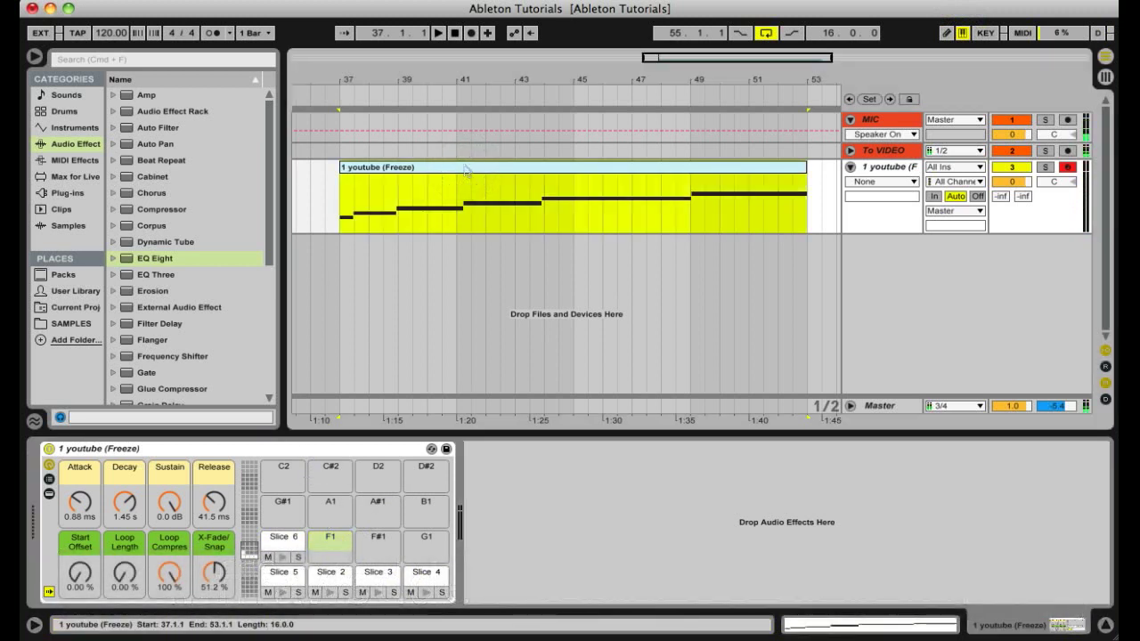
double_click(487, 175)
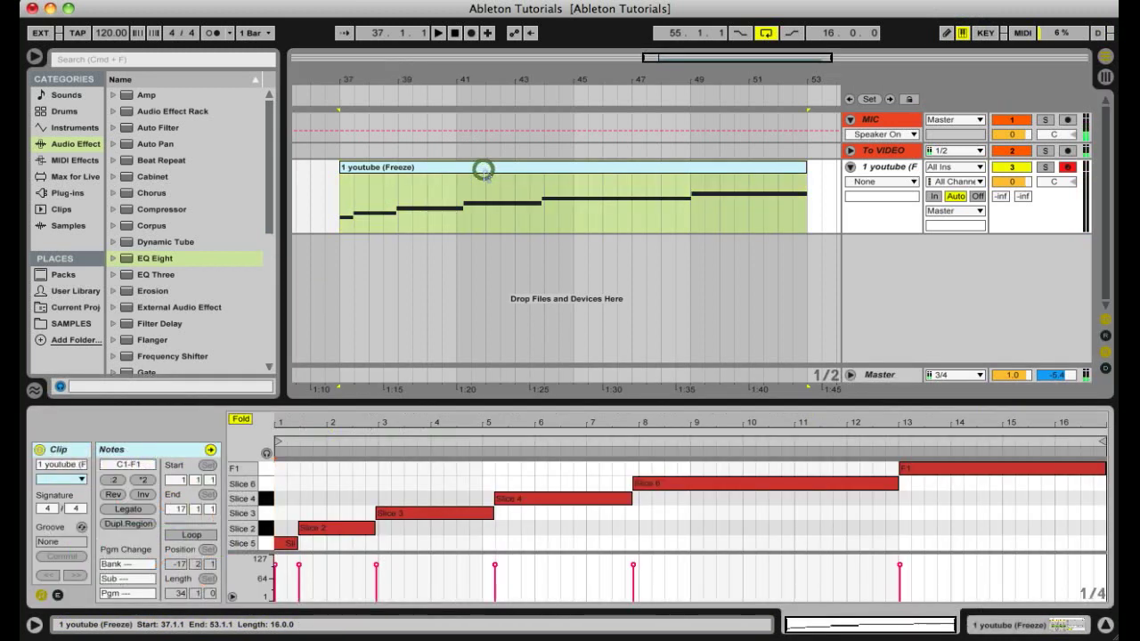
click(801, 500)
key(super+a)
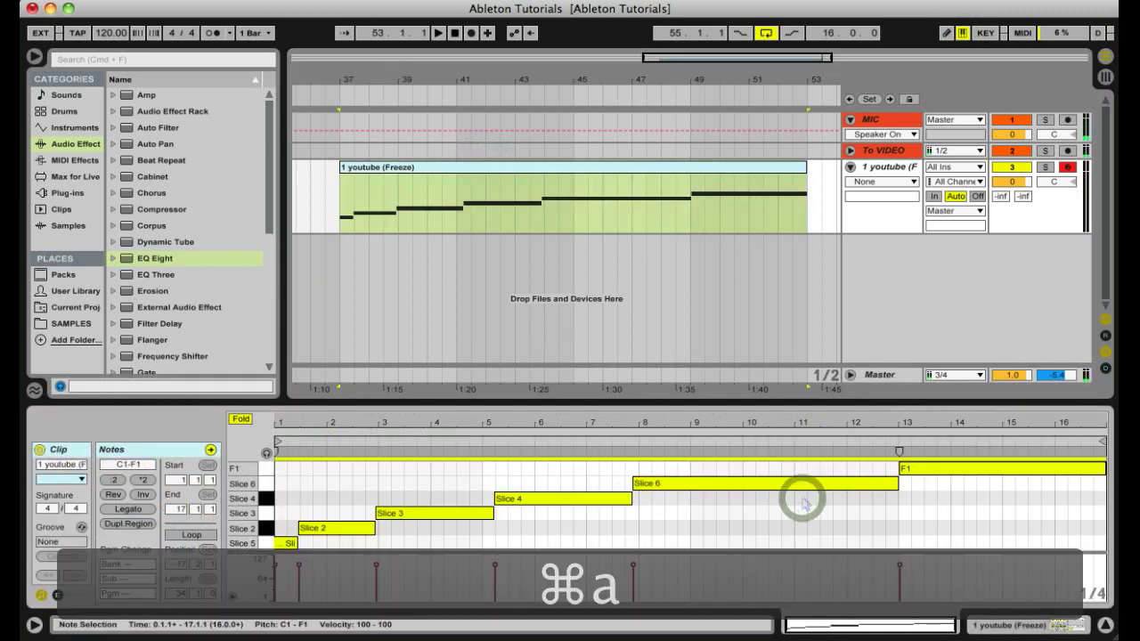
key(Delete)
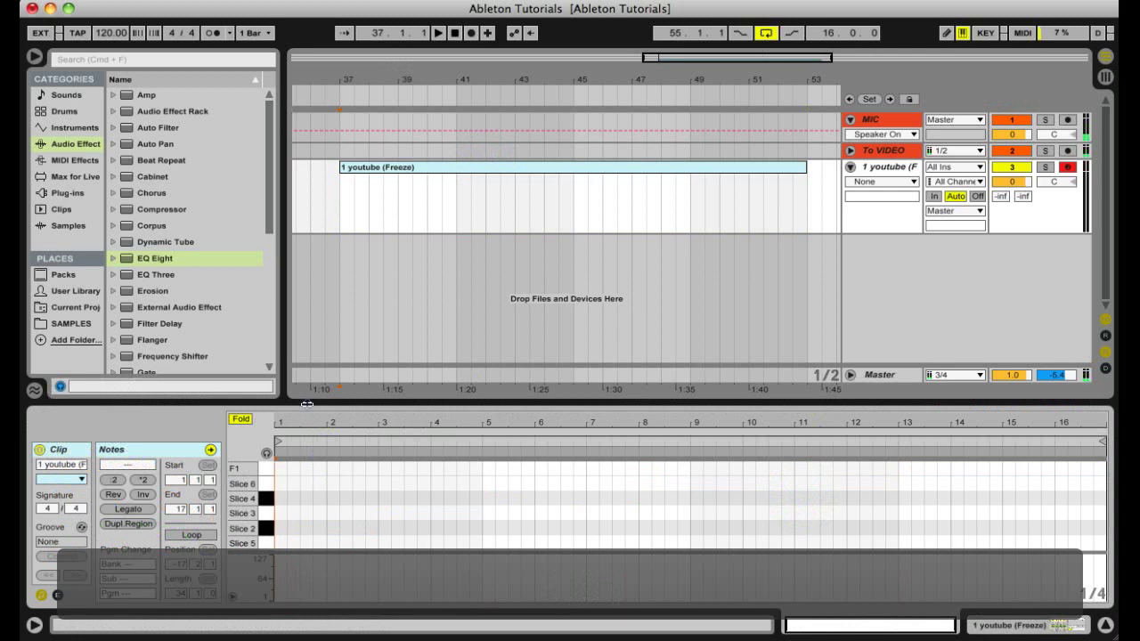
drag(306, 405, 307, 302)
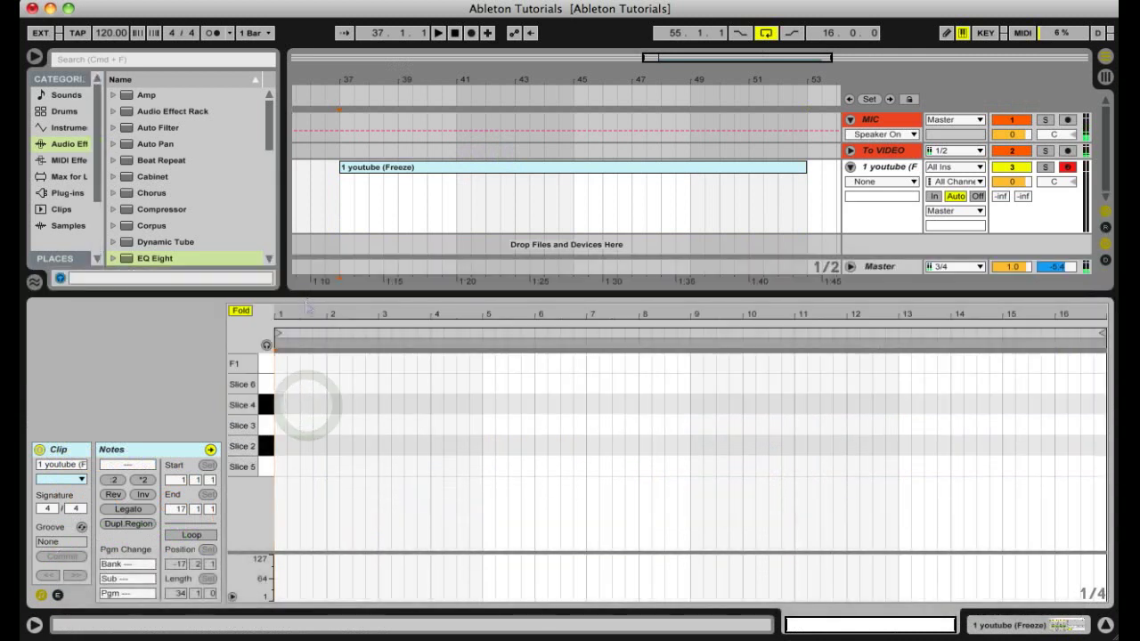
Step: Delete the youtube (Freeze) clip and insert an empty MIDI clip from bar 41 to bar 43 on the same track
click(596, 169)
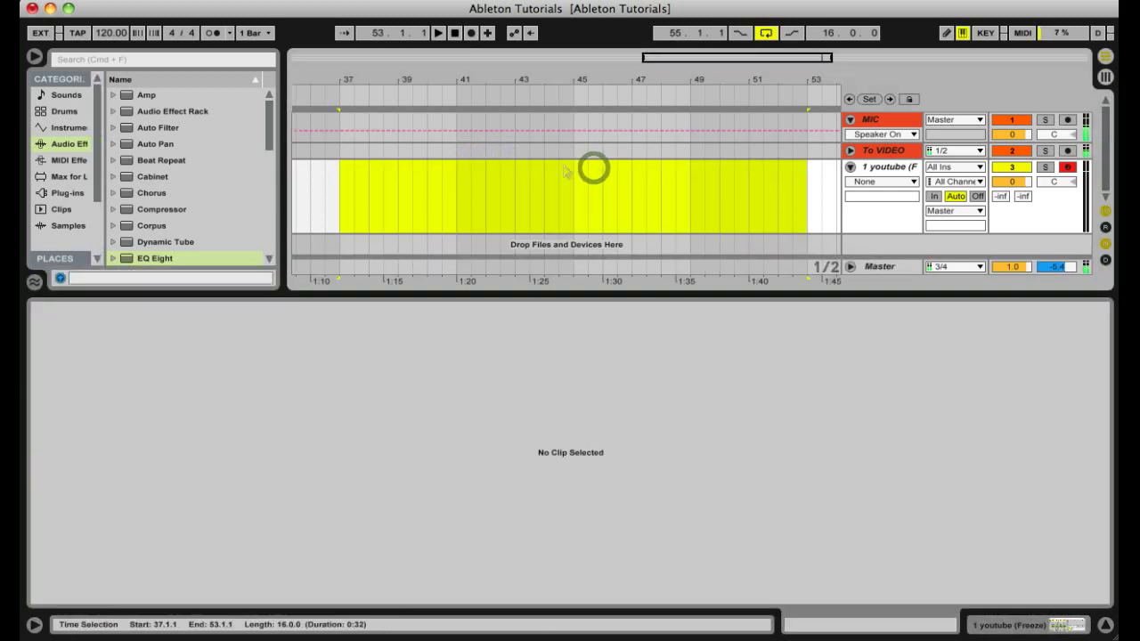
drag(453, 179, 514, 185)
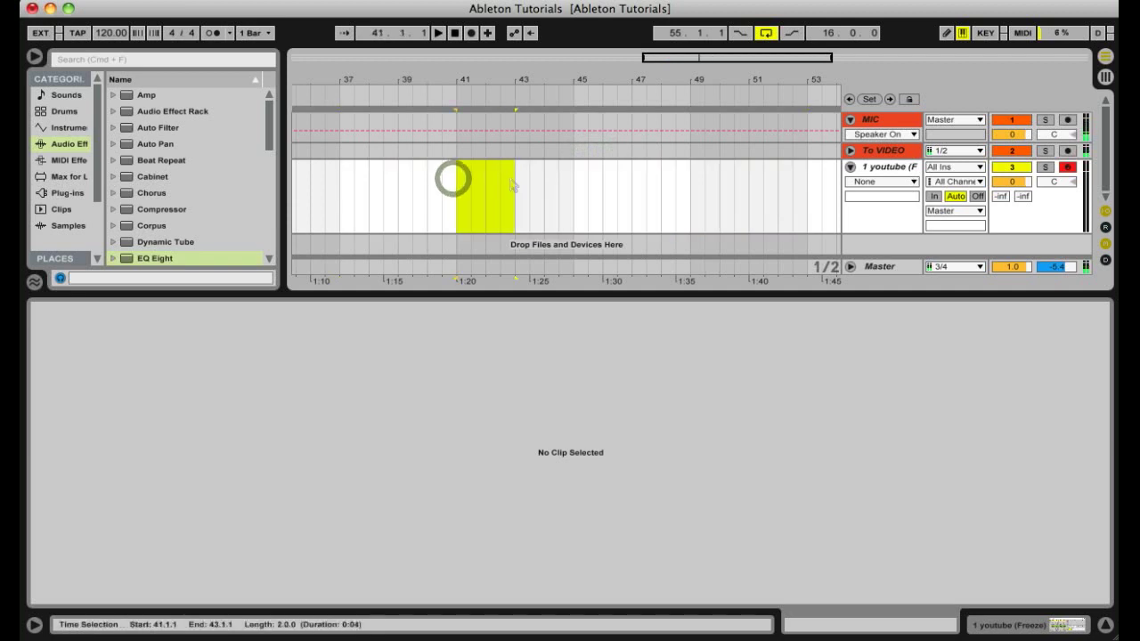
key(super+shift+m)
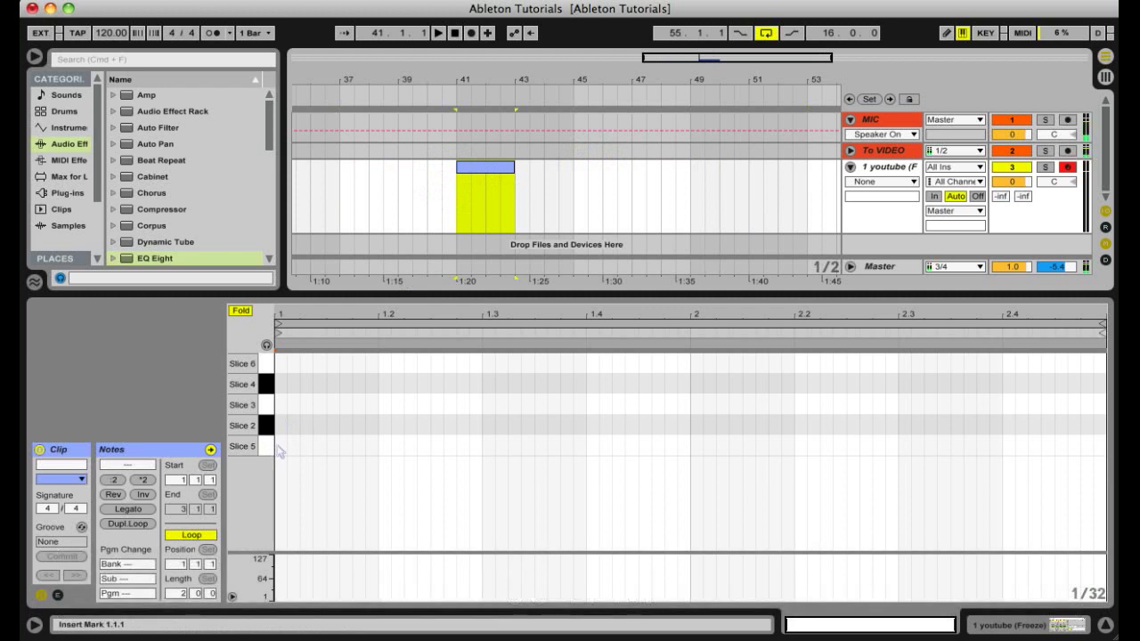
click(884, 168)
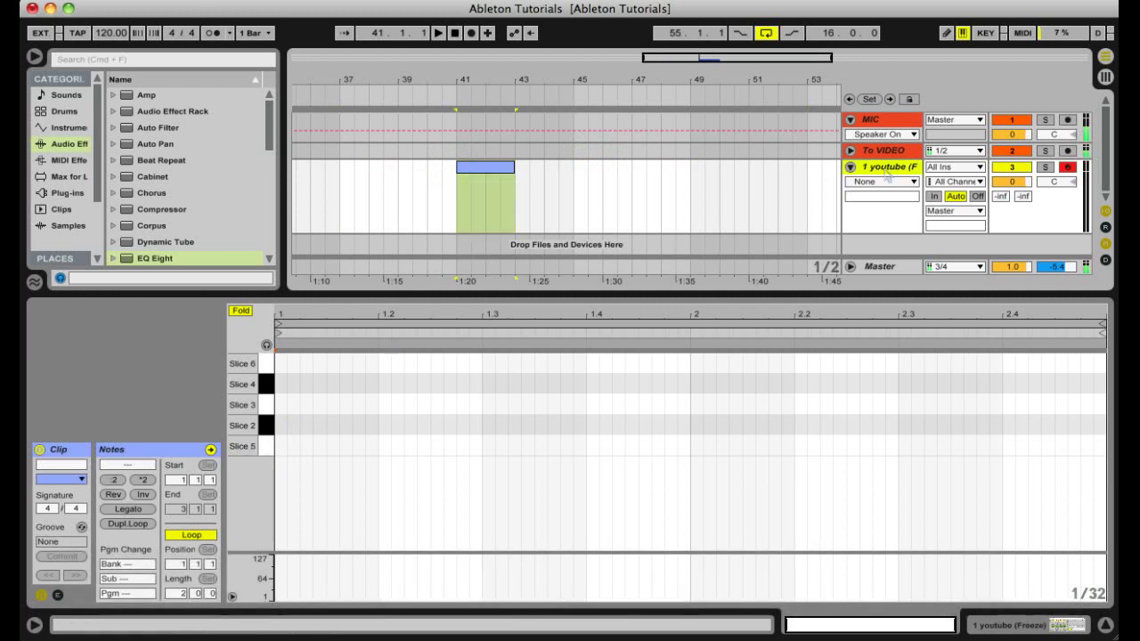
click(276, 574)
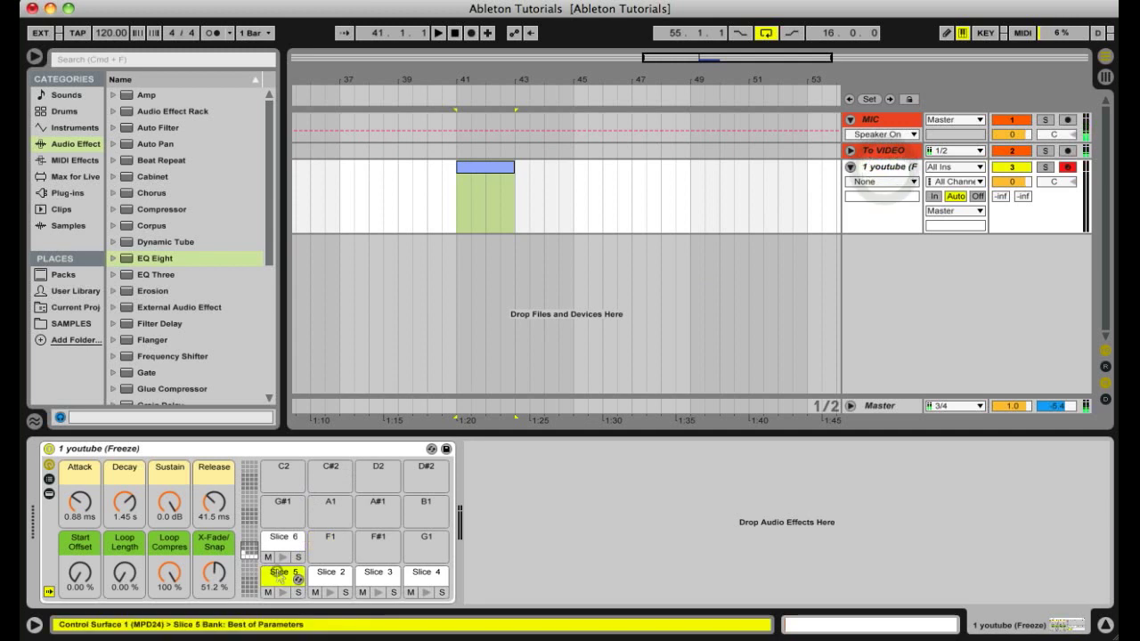
key(super+r)
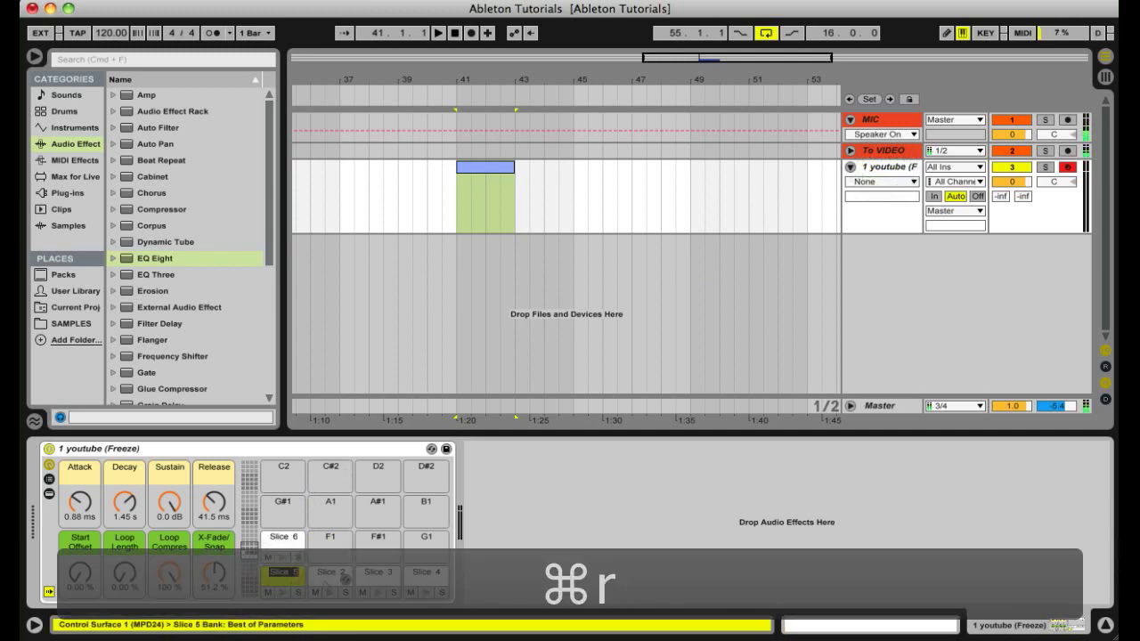
click(297, 579)
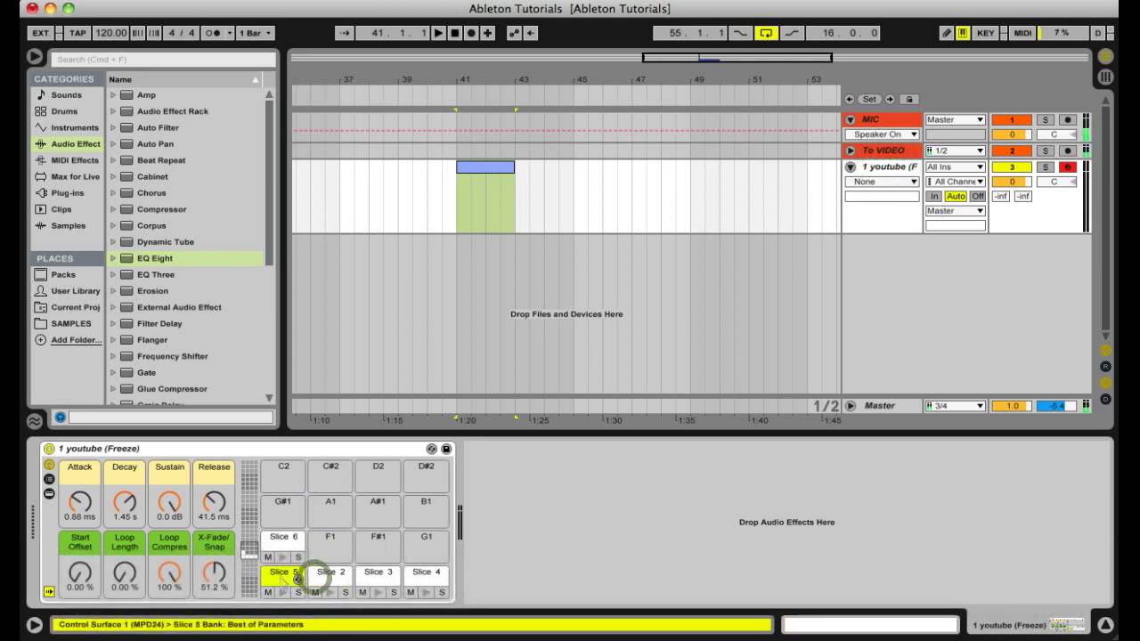
double_click(485, 167)
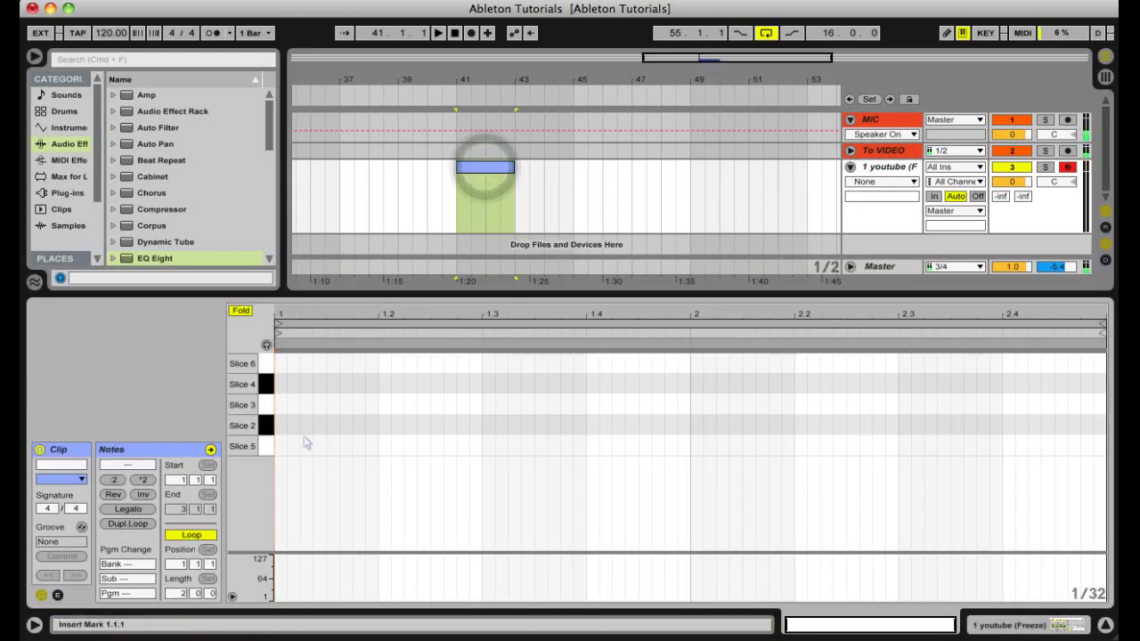
Step: Add four short Slice 5 notes at 1.1.1, 1.1.2, 1.1.3 and 1.1.4 in the new clip and play them back
key(space)
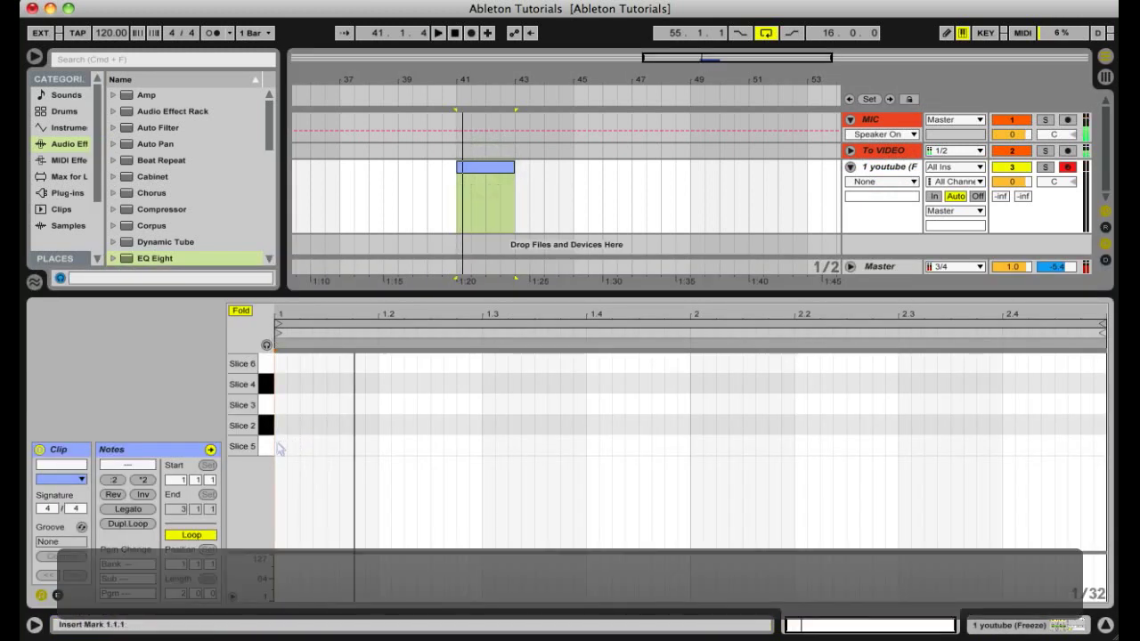
key(space)
double_click(279, 446)
double_click(304, 447)
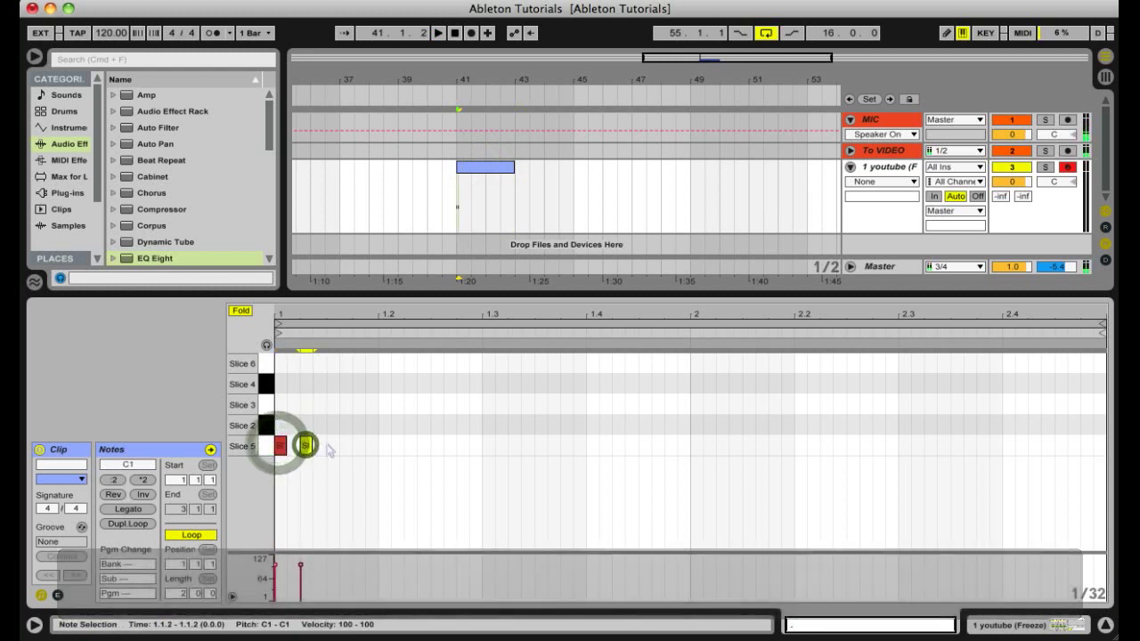
double_click(331, 446)
double_click(358, 447)
key(space)
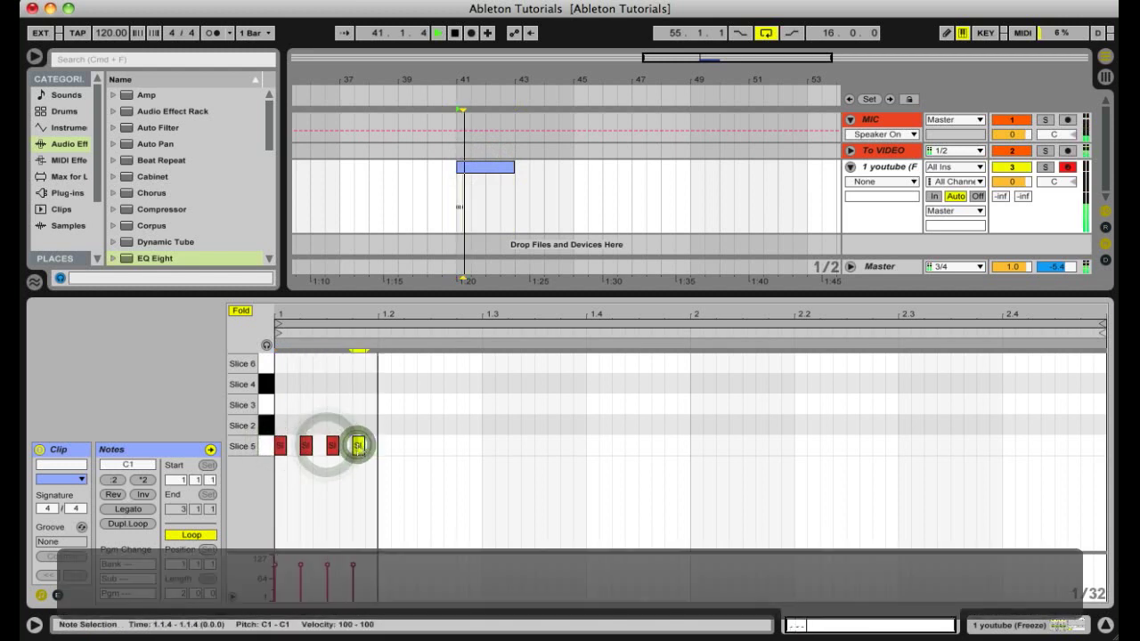
key(space)
Step: Select the four notes and transpose them up from the Slice 5 row to the Slice 6 row
drag(374, 415, 236, 478)
key(Up)
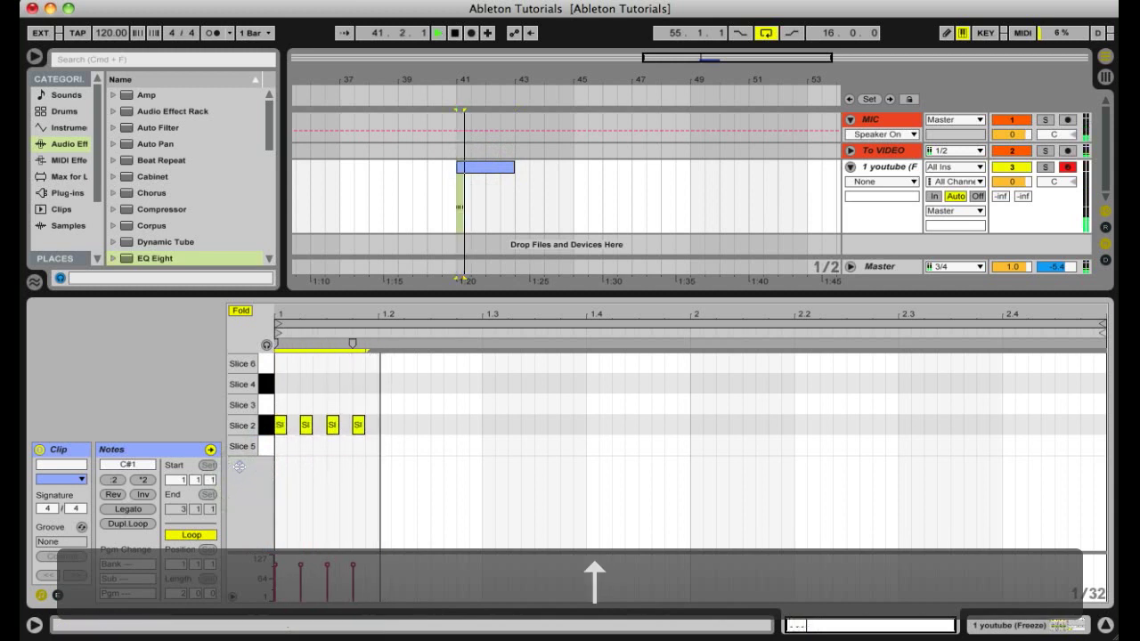
key(Up)
key(Up)
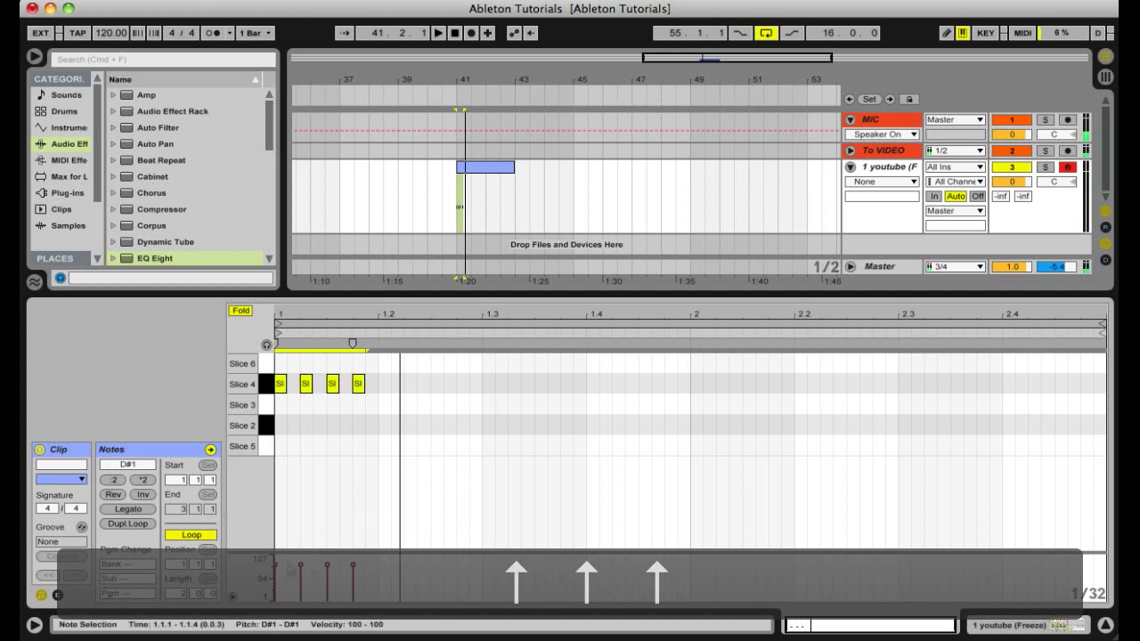
key(Up)
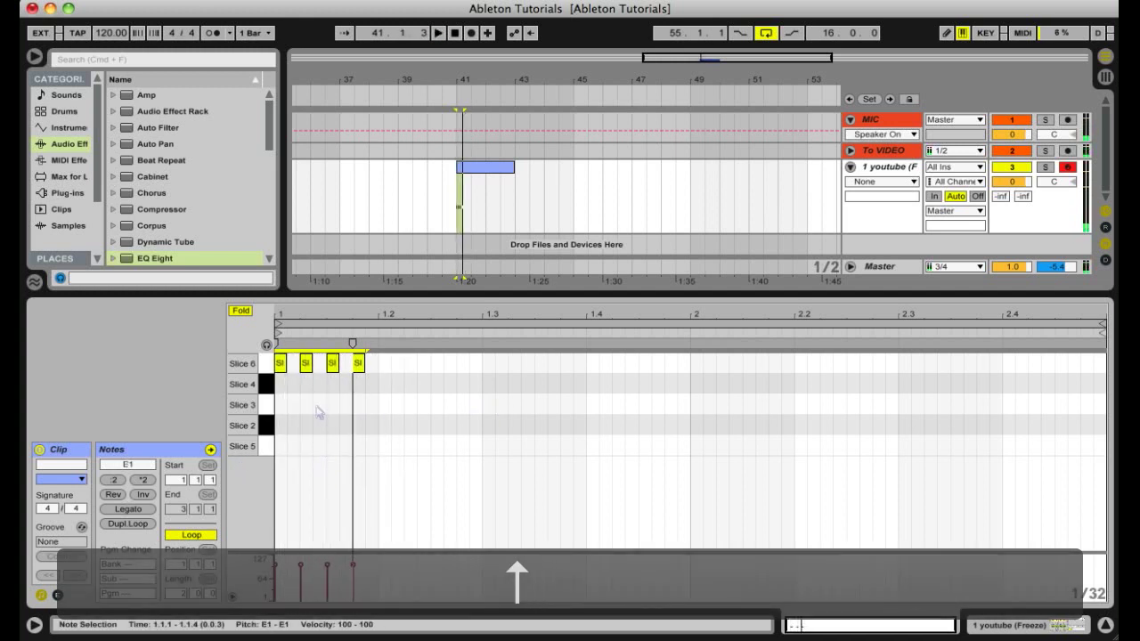
Step: Shift the second Slice 6 note one grid division later, and remove and redraw the fourth note at 1.1.4
drag(305, 363, 319, 363)
click(356, 362)
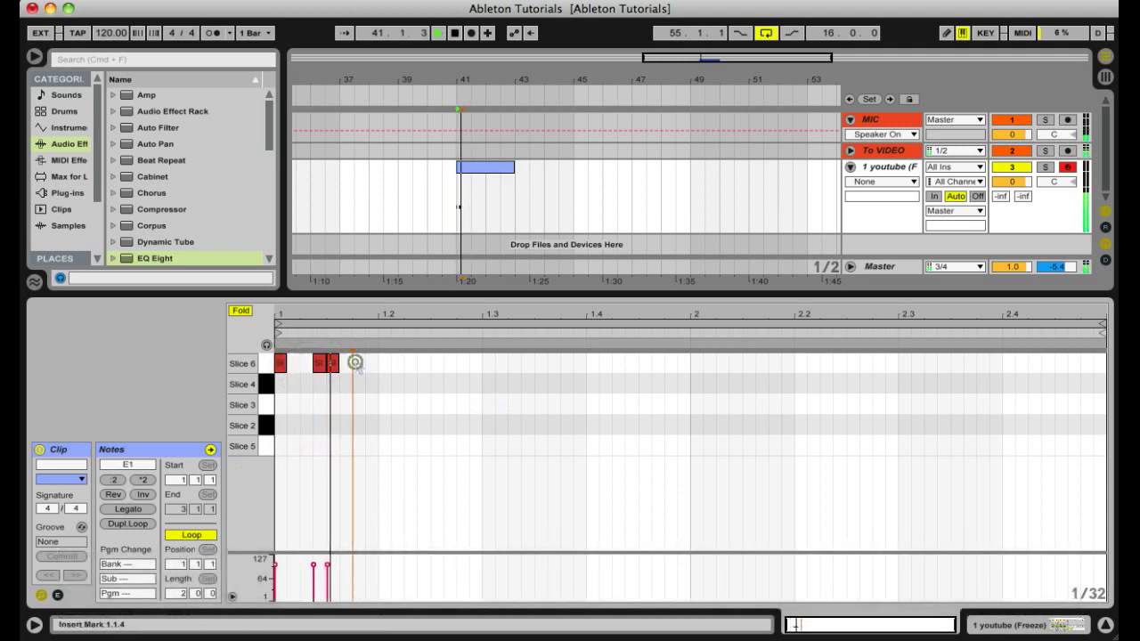
key(BackSpace)
double_click(356, 363)
Step: Duplicate the four-note Slice 6 pattern seven times to fill the two-bar clip
drag(378, 361, 223, 294)
key(super+d)
key(super+d)
key(super+d)
key(super+d)
key(super+d)
key(super+d)
key(super+d)
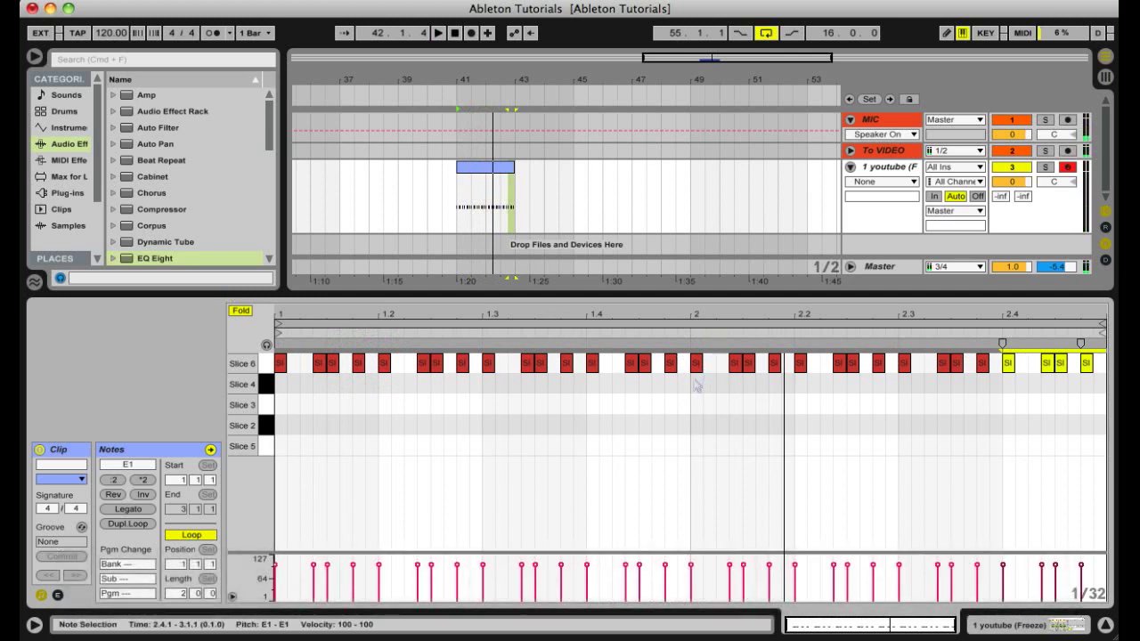
Step: Move all notes in the clip's second bar down to the Slice 4 row
drag(697, 385, 1097, 356)
key(Down)
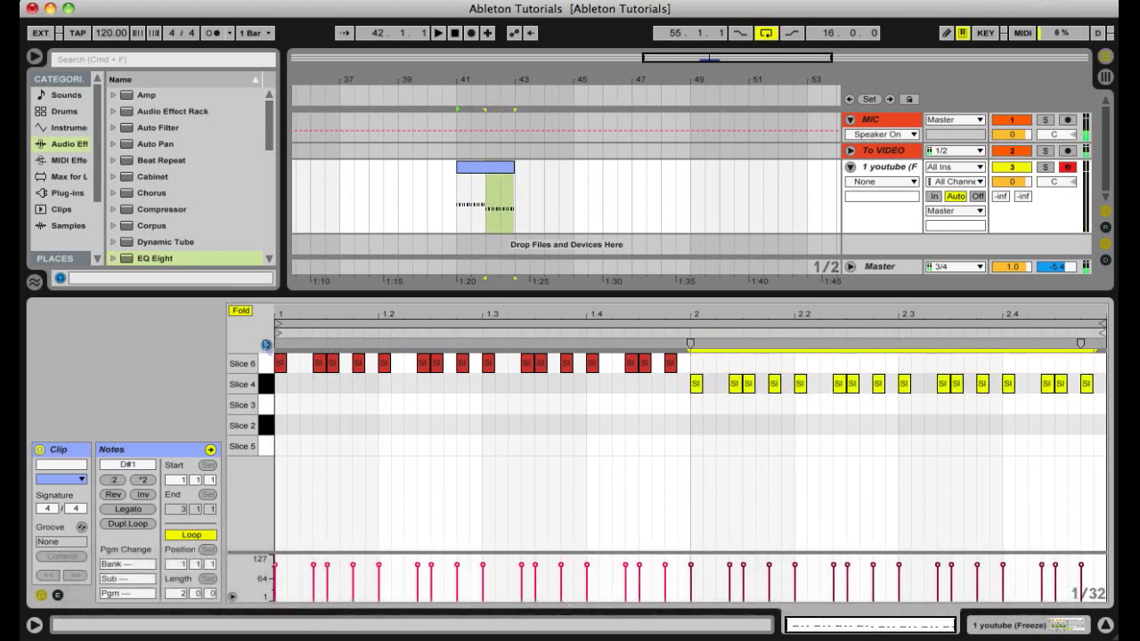
Step: Try the second-bar notes on the Slice 3 and Slice 2 rows, and return them to the Slice 4 row
click(684, 248)
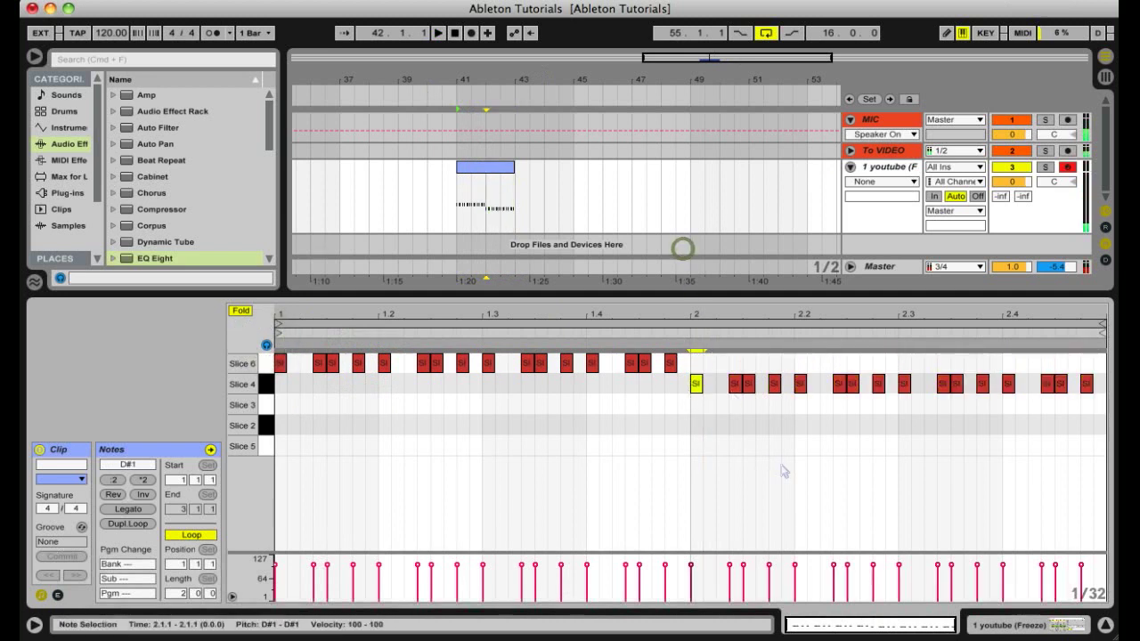
drag(785, 464, 760, 395)
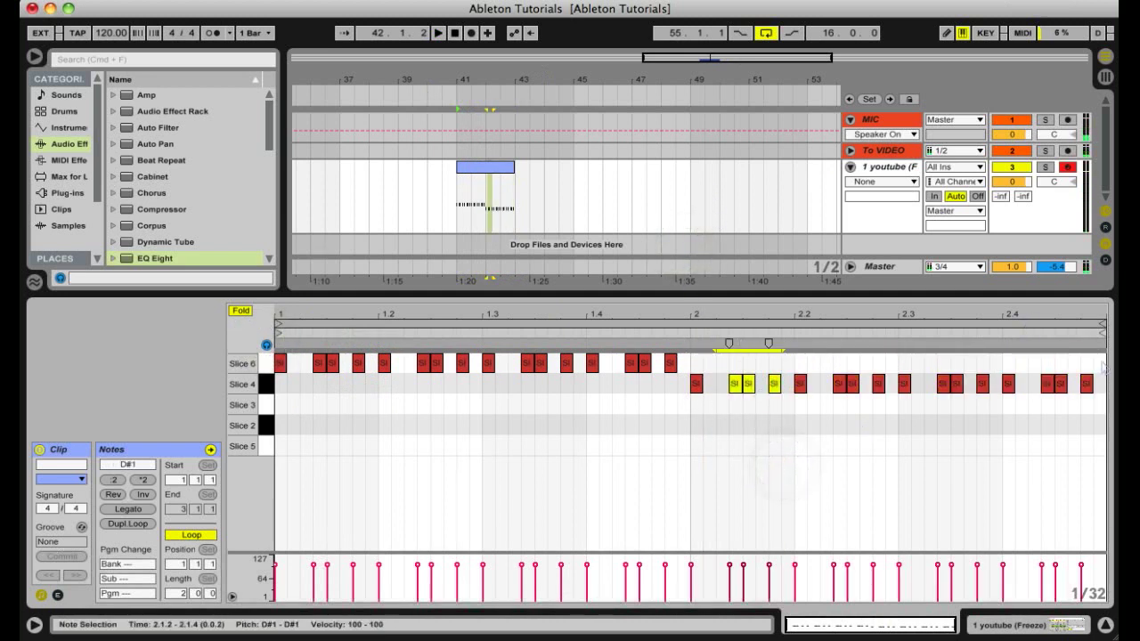
mouse_move(1100, 362)
mouse_down()
mouse_move(750, 361)
mouse_move(688, 402)
mouse_up()
key(Down)
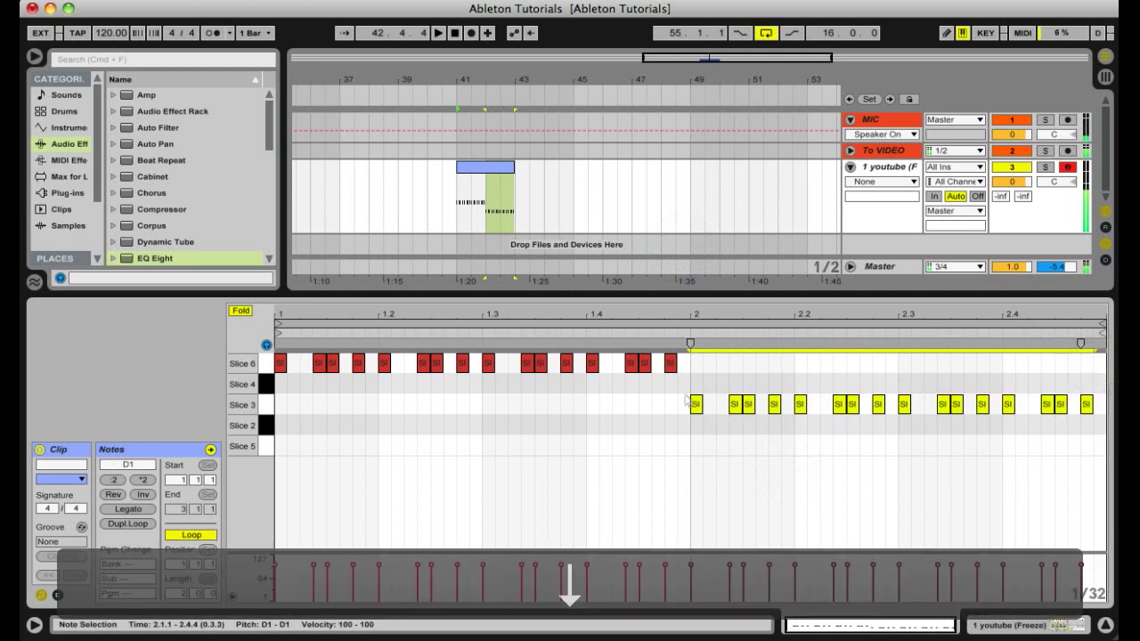
key(Down)
key(Up)
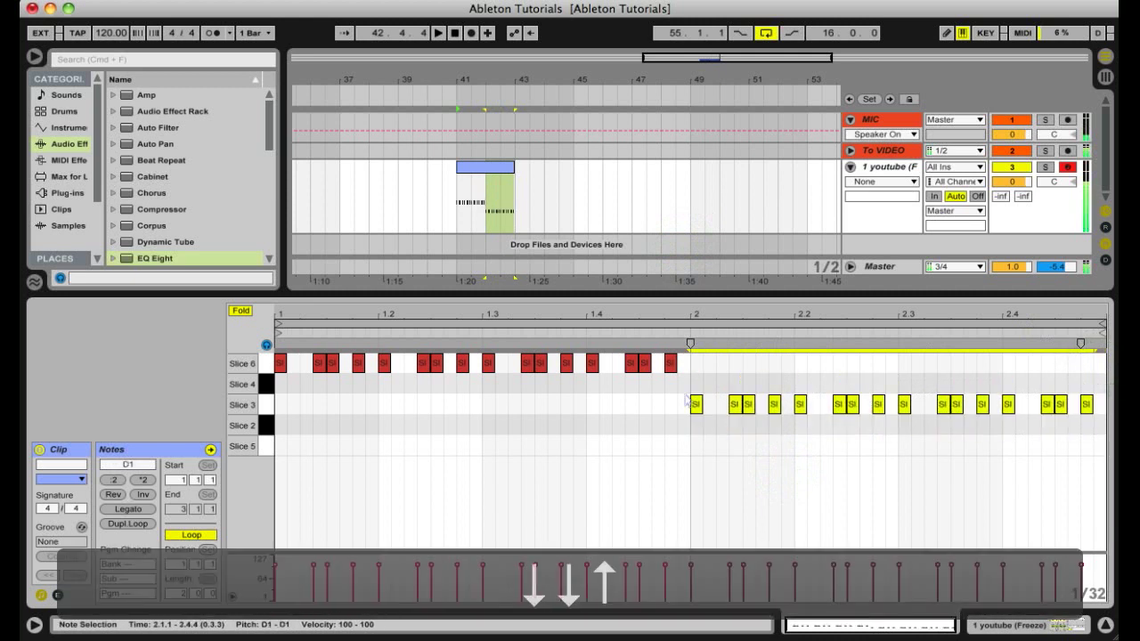
key(Up)
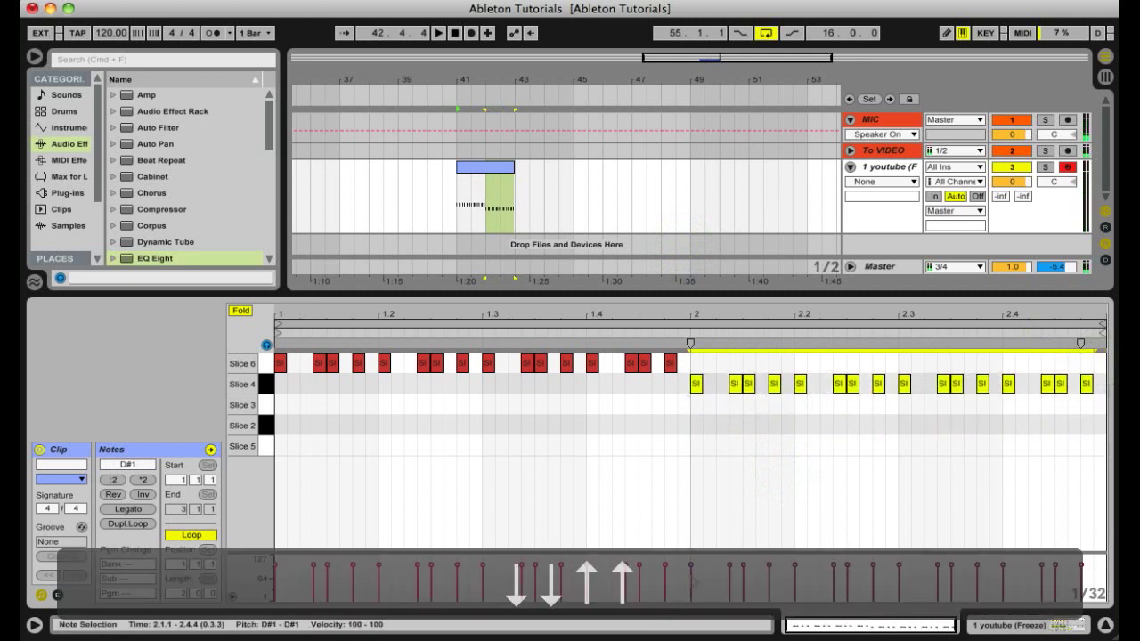
Step: Lower the velocity of the second-bar Slice 4 notes to 60 and play the clip back
drag(691, 564, 691, 568)
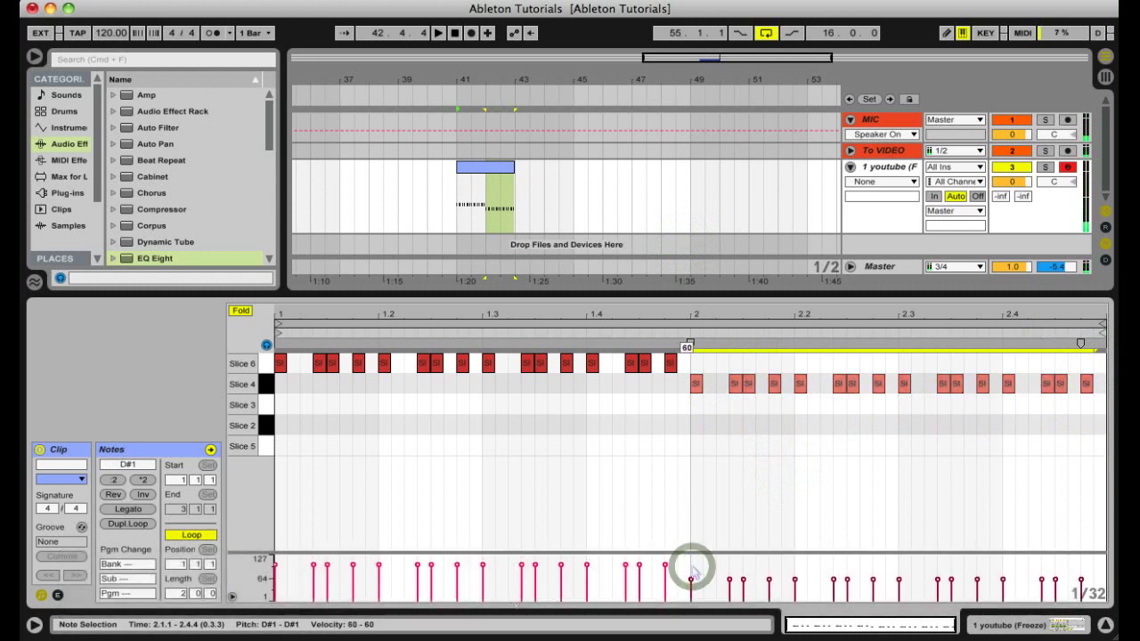
click(691, 568)
key(space)
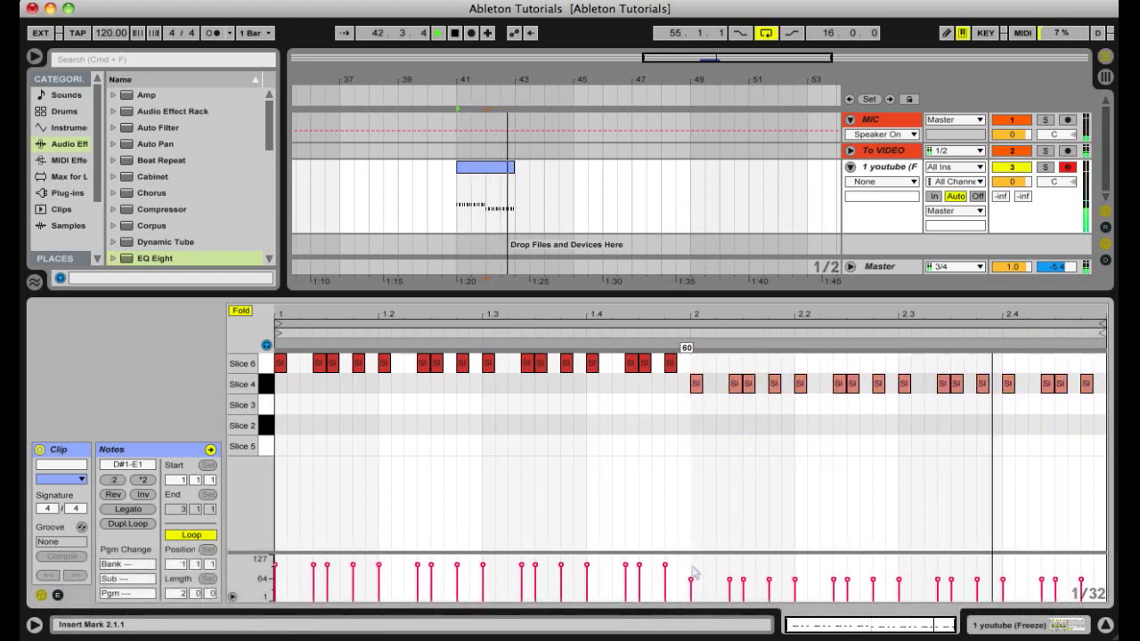
key(space)
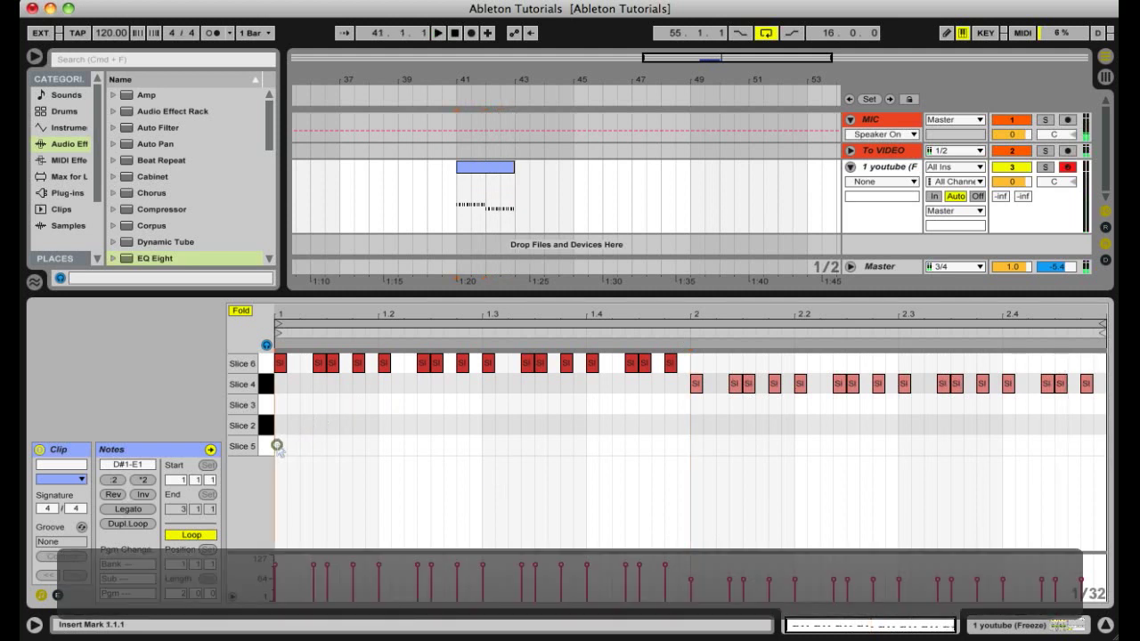
Step: Add a note at the very start of the clip and place it on the Slice 2 row
double_click(279, 446)
key(Up)
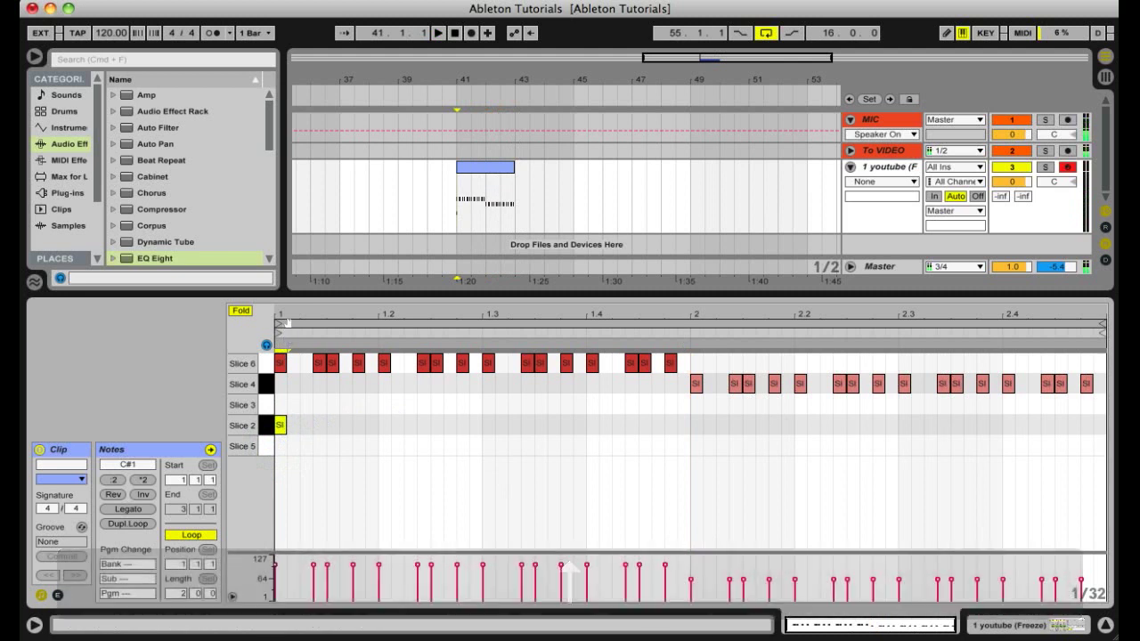
drag(277, 311, 278, 353)
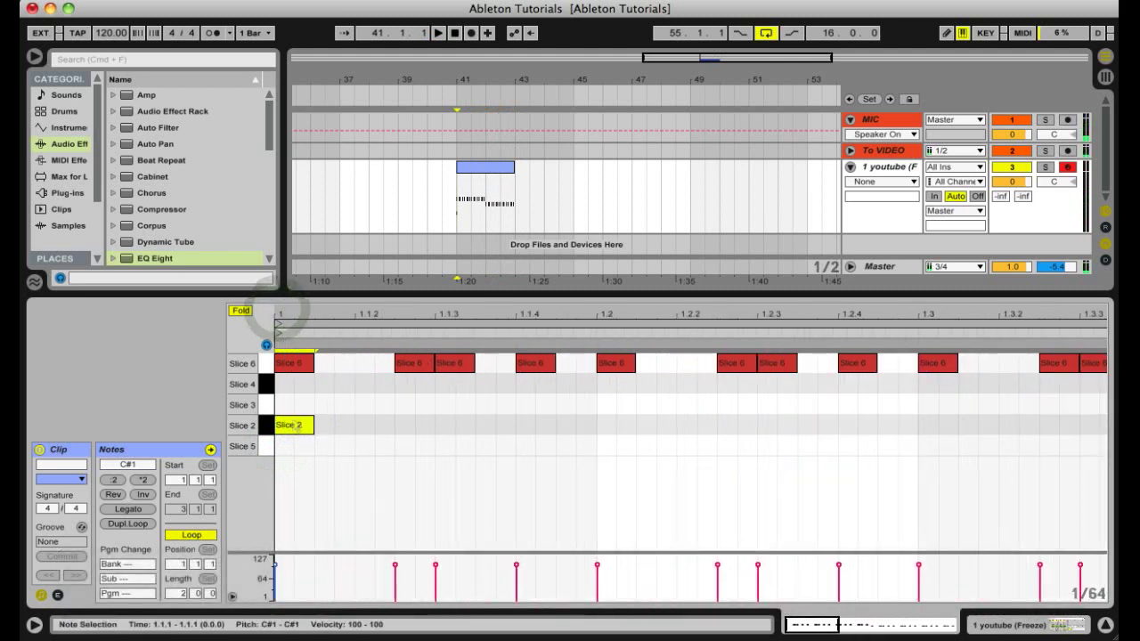
Step: Lengthen the Slice 2 note step by step to one full beat, ending at 1.2, and play it back
click(294, 423)
key(shift+Right)
key(shift+Right)
key(shift+Right)
key(shift+Right)
key(shift+Right)
key(shift+Right)
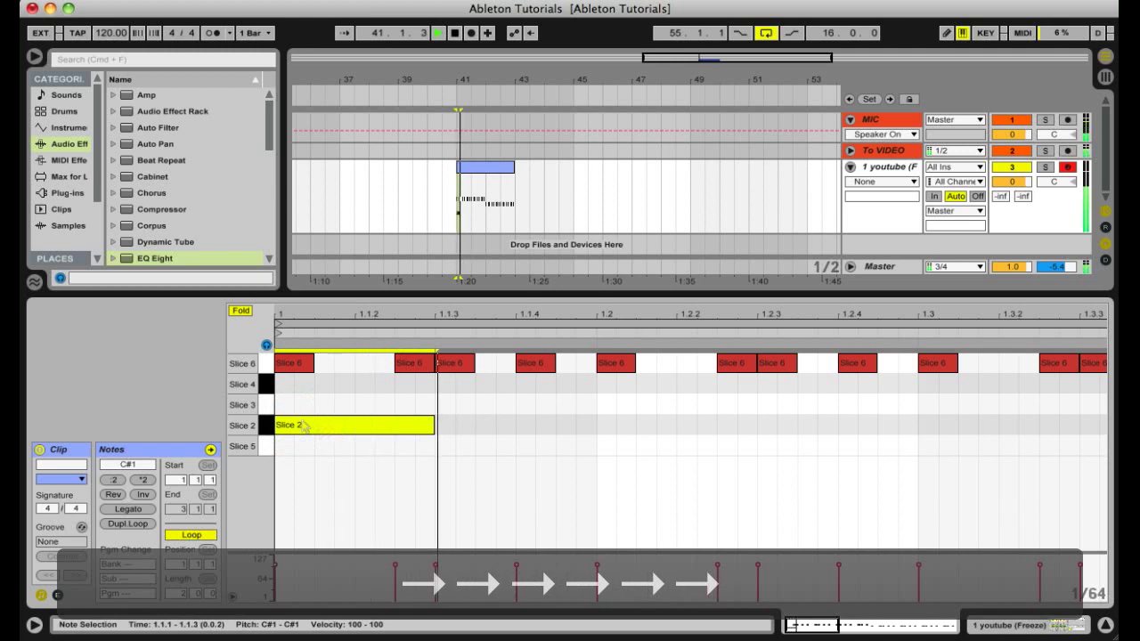
key(shift+Right)
key(shift+Right)
key(shift+Right)
key(shift+Right)
key(shift+Right)
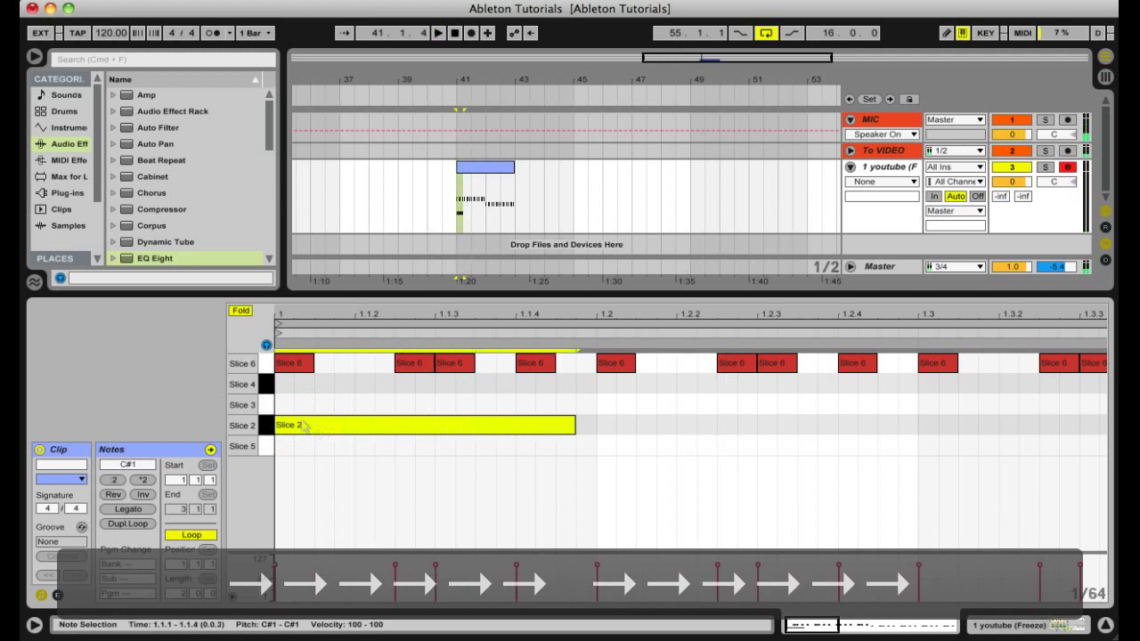
key(space)
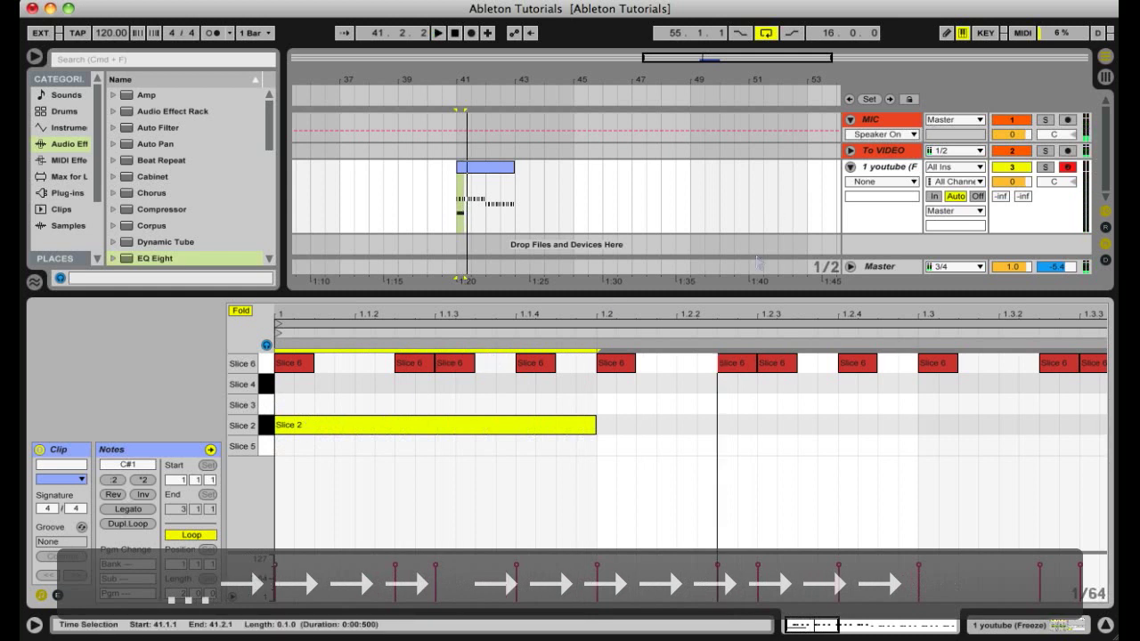
Step: Shorten the Slice 2 note to a single 1/64 grid division
key(shift+Left)
key(shift+Left)
key(shift+Left)
key(shift+Left)
key(shift+Left)
key(shift+Left)
key(shift+Left)
key(shift+Left)
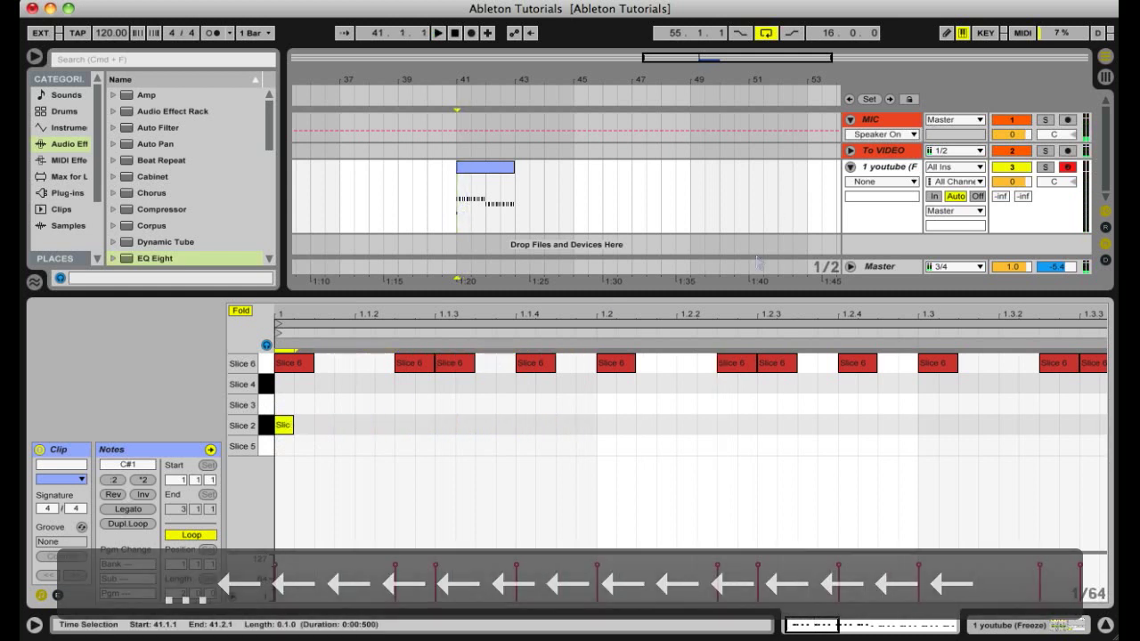
key(shift+Right)
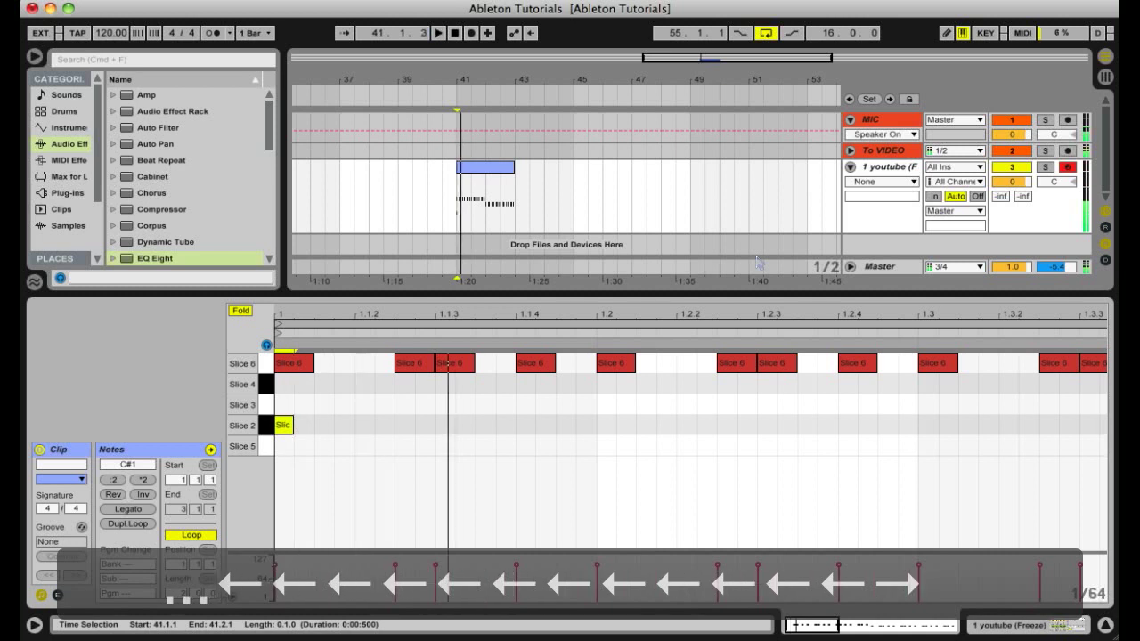
Step: Delete all Slice 6 notes in the clip's first bar
drag(971, 314, 964, 308)
click(686, 367)
drag(686, 367, 276, 362)
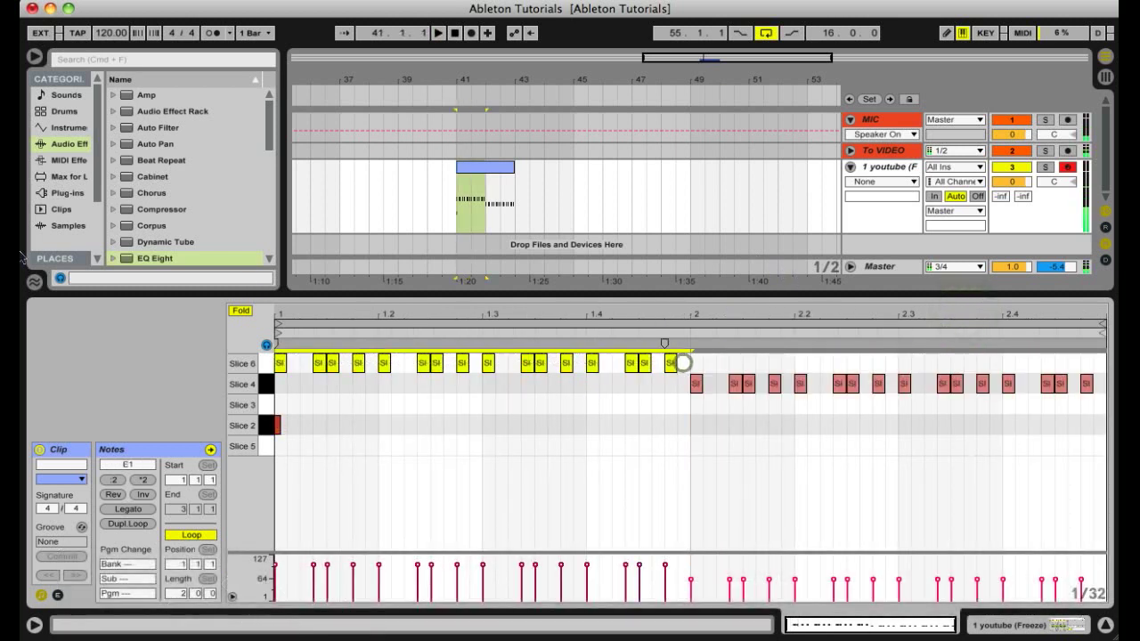
key(Delete)
Step: Try the first-bar note on the Slice 3 and Slice 4 rows, and return it to the Slice 2 row
drag(394, 442, 369, 432)
click(277, 426)
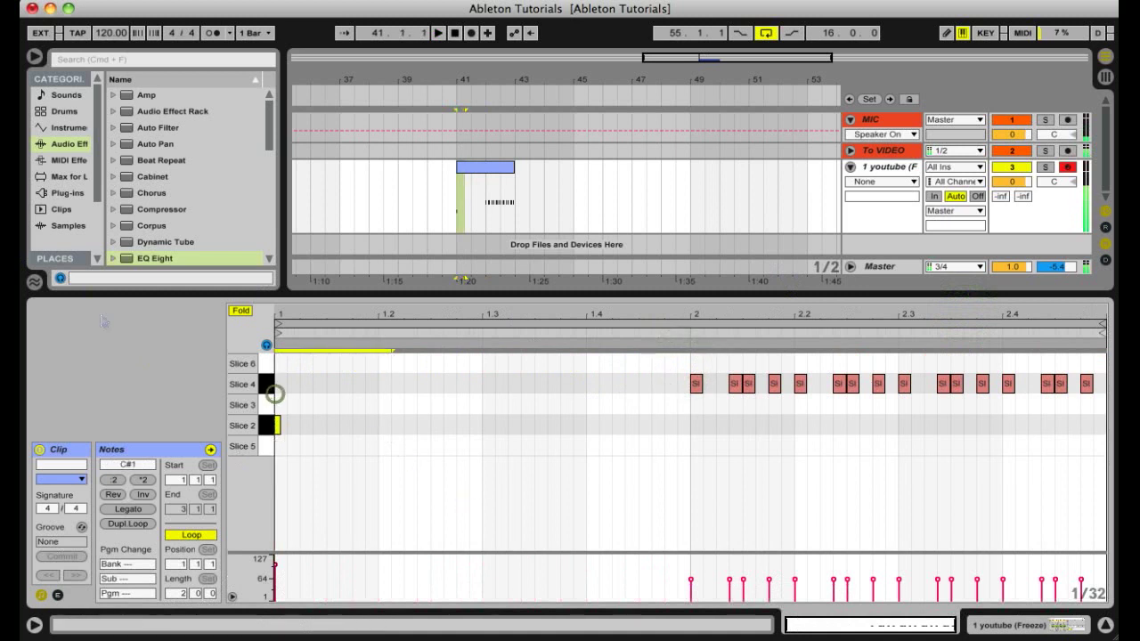
key(Up)
key(Up)
key(Down)
key(Down)
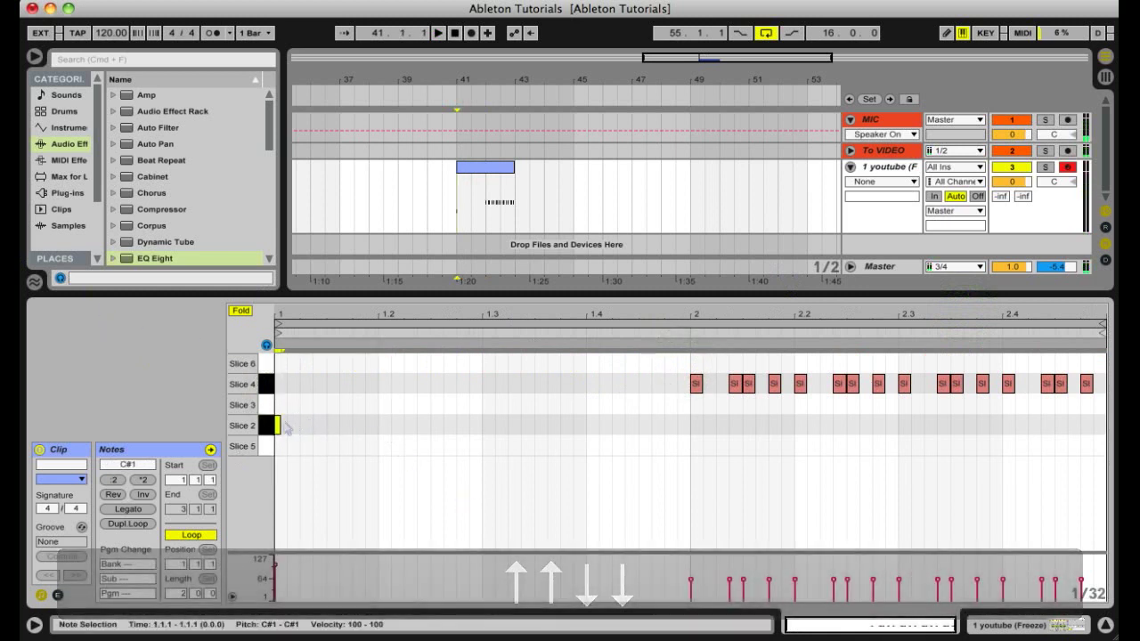
Step: Play the short Slice 2 note, lengthen it by two 1/32 grid divisions, and play it again for comparison
key(space)
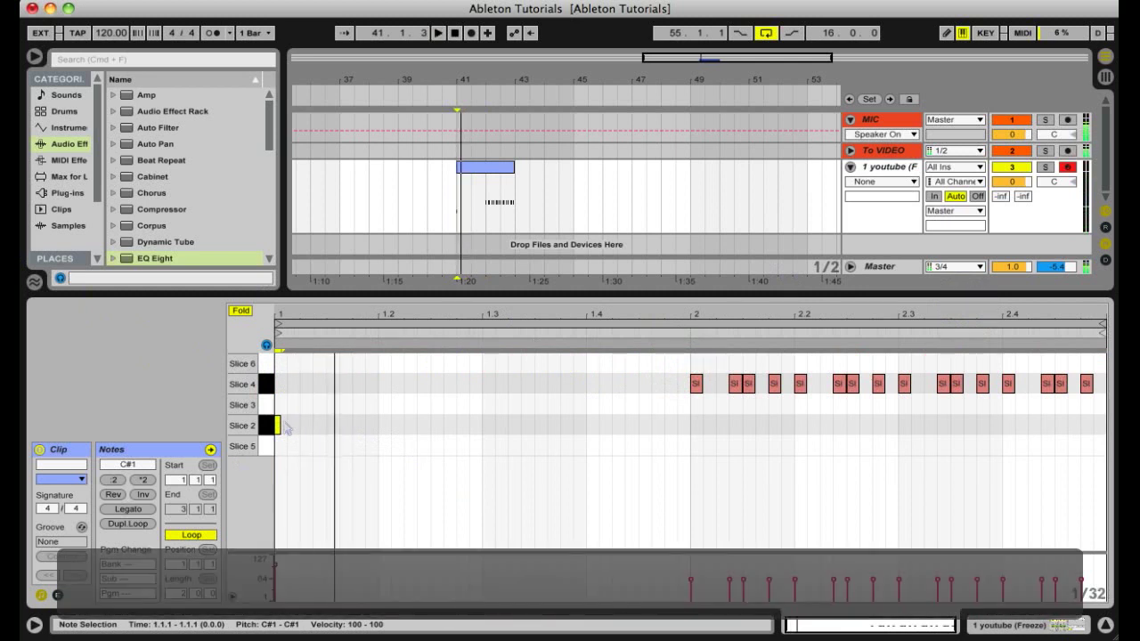
key(space)
key(shift+Right)
key(space)
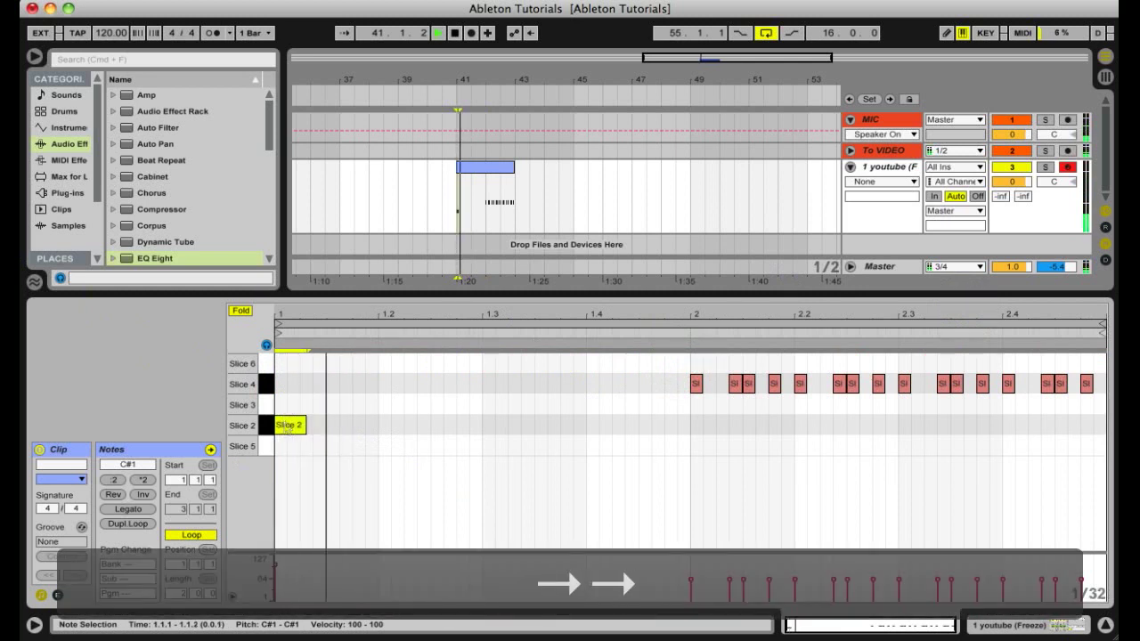
key(space)
key(space)
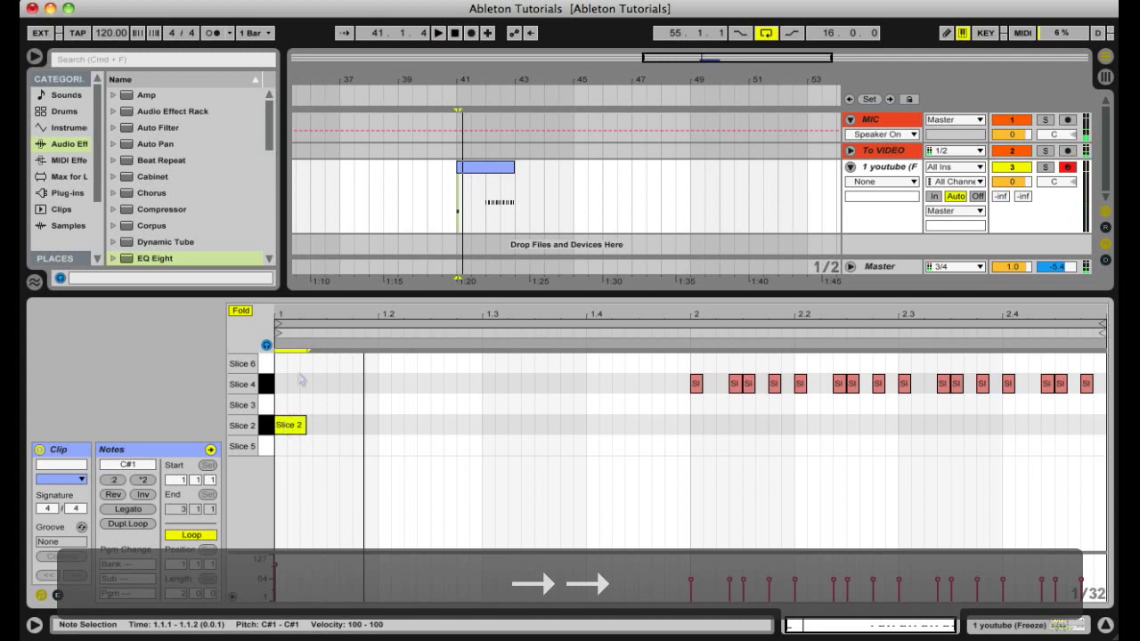
Step: Raise the Release macro of the youtube track's Drum Rack to 60.0 s
drag(309, 316, 320, 400)
drag(305, 312, 320, 426)
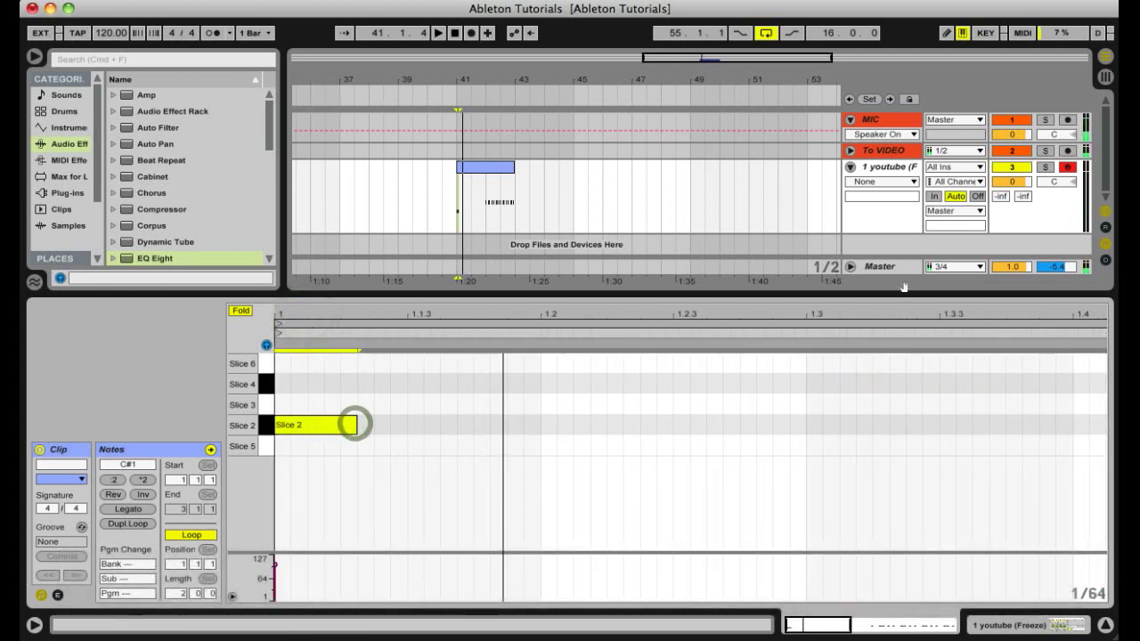
click(877, 166)
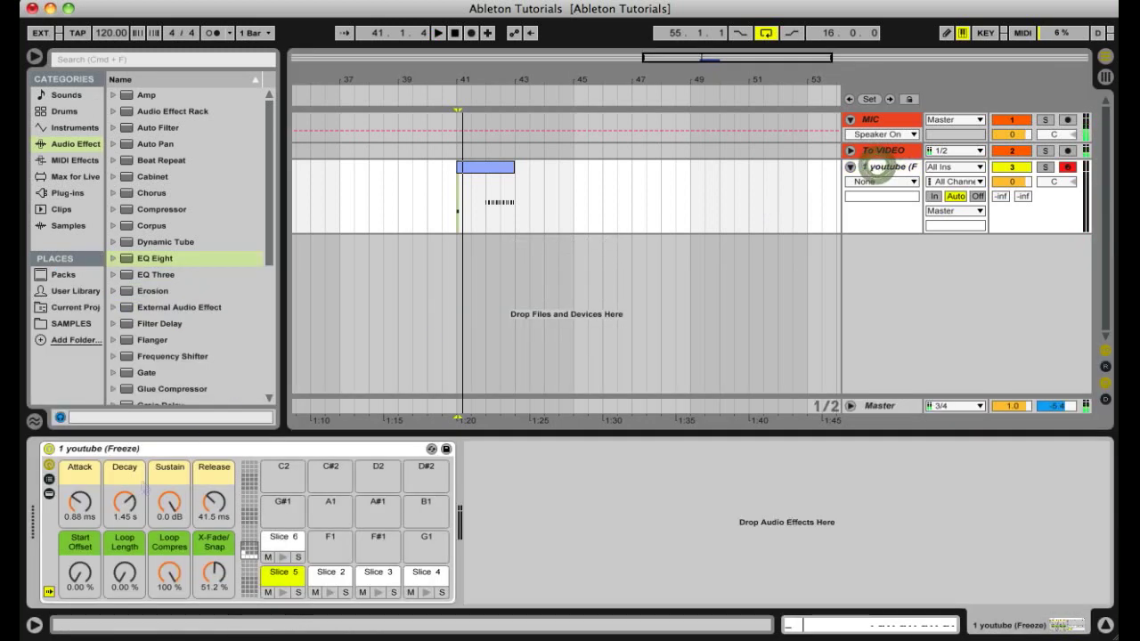
click(178, 451)
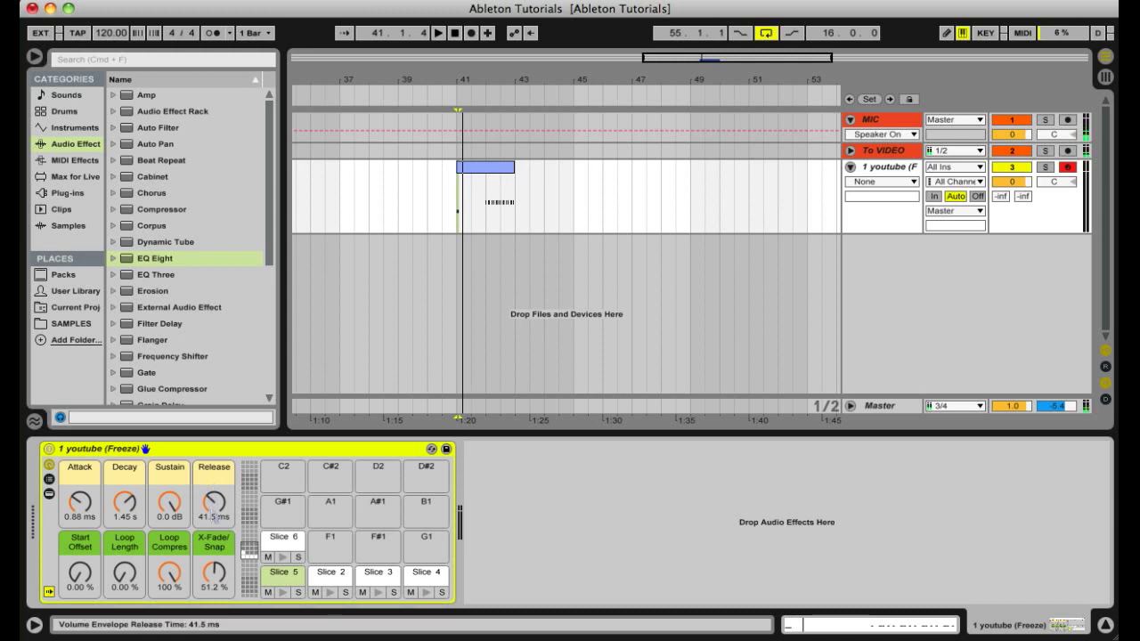
drag(218, 505, 216, 427)
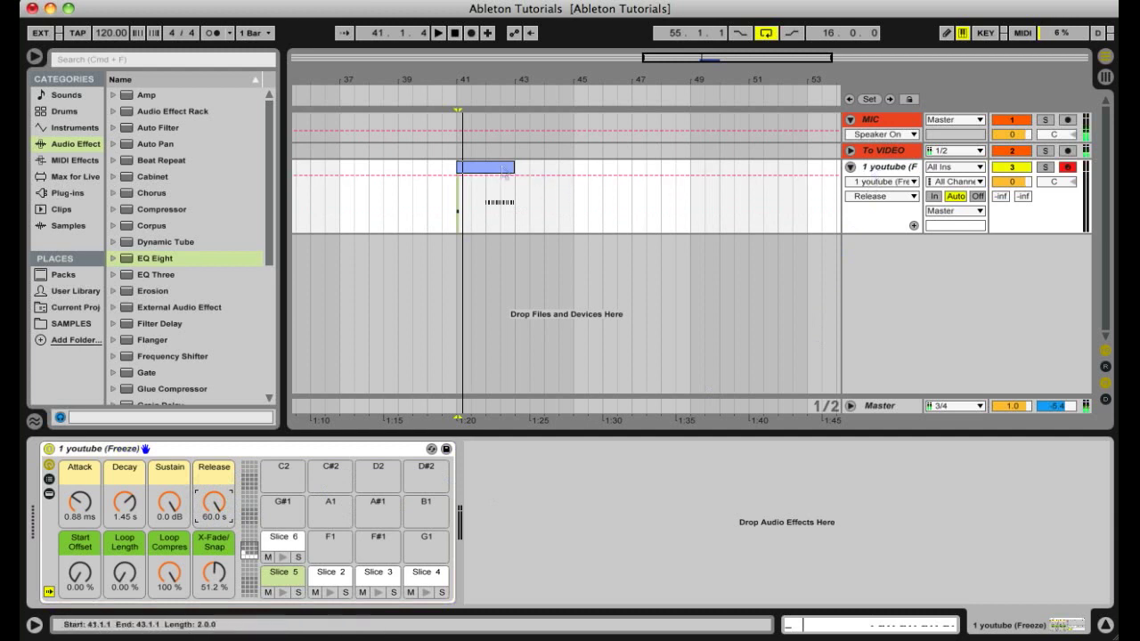
Step: Reopen the youtube track's MIDI clip and play the Slice 2 note with the long release
double_click(496, 168)
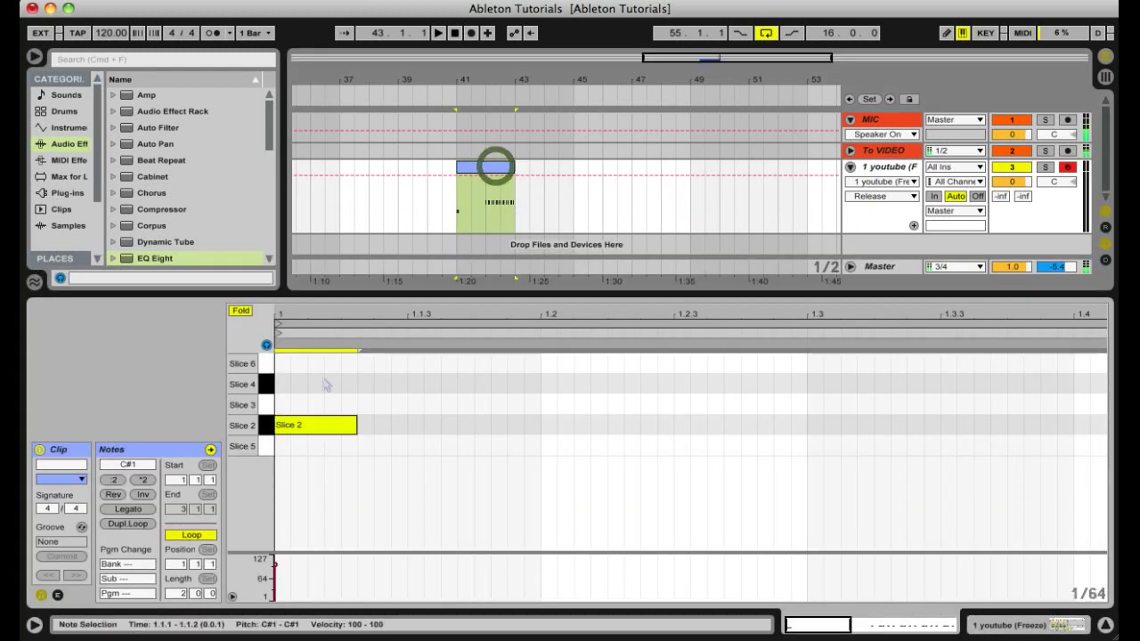
key(space)
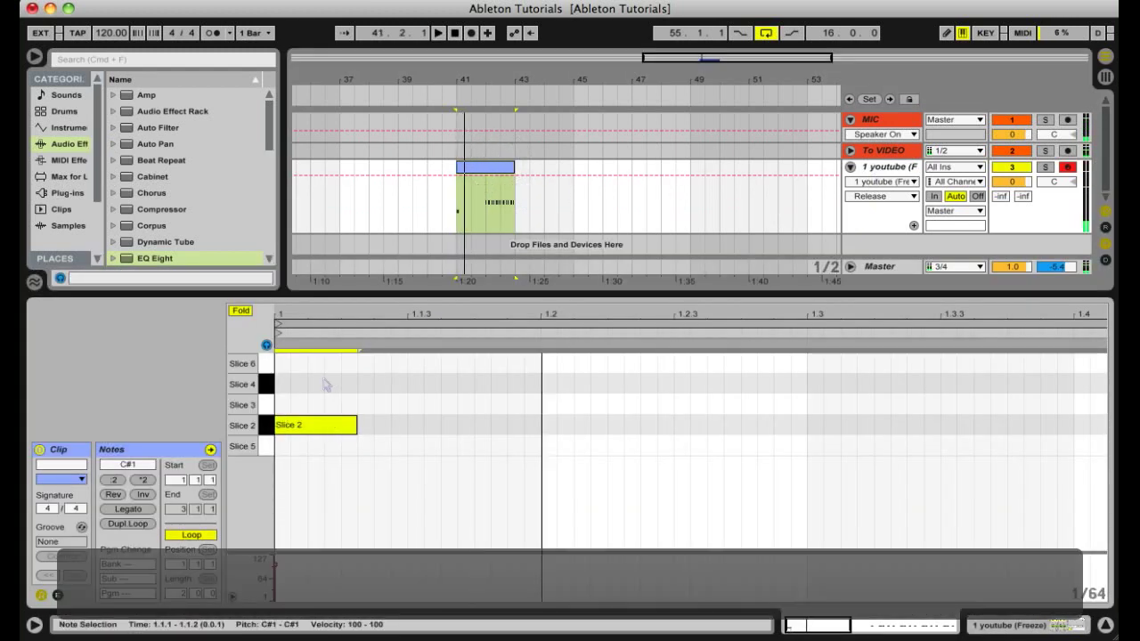
key(space)
key(space)
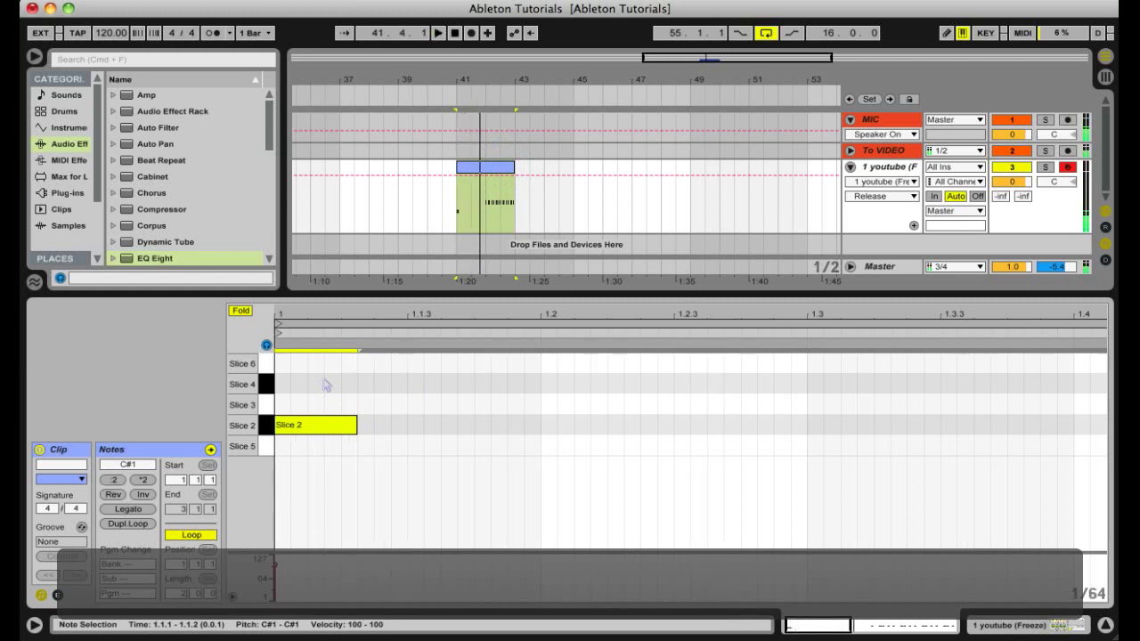
Step: Reduce the Slice 2 note to one 1/64 grid division and play it back several times
key(shift+Left)
key(shift+Left)
key(shift+Left)
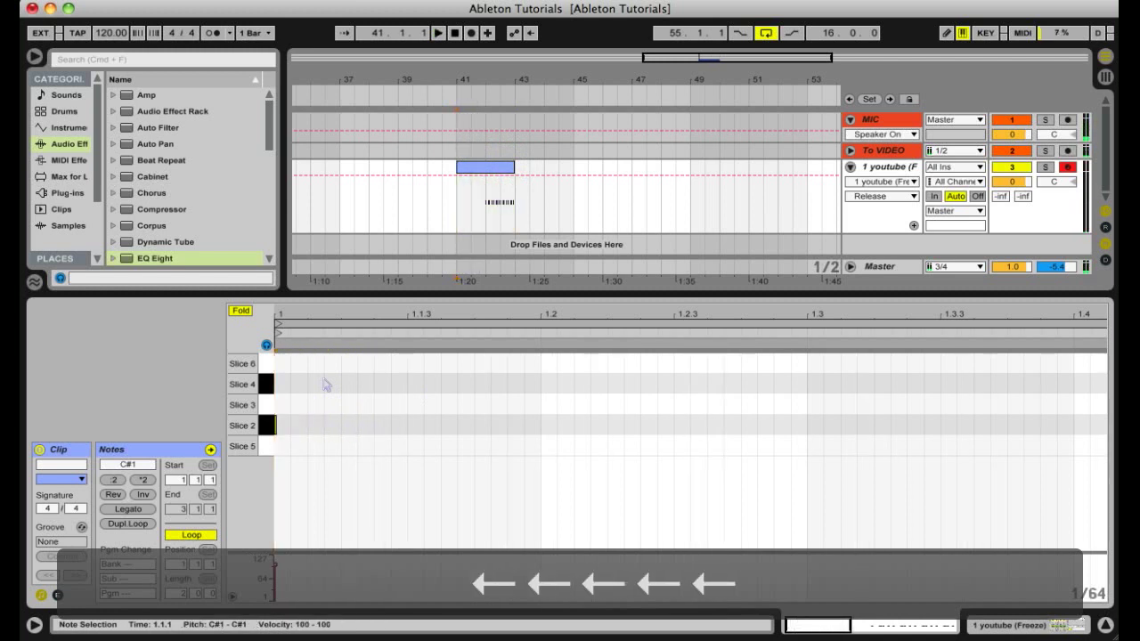
key(space)
key(shift+Right)
key(space)
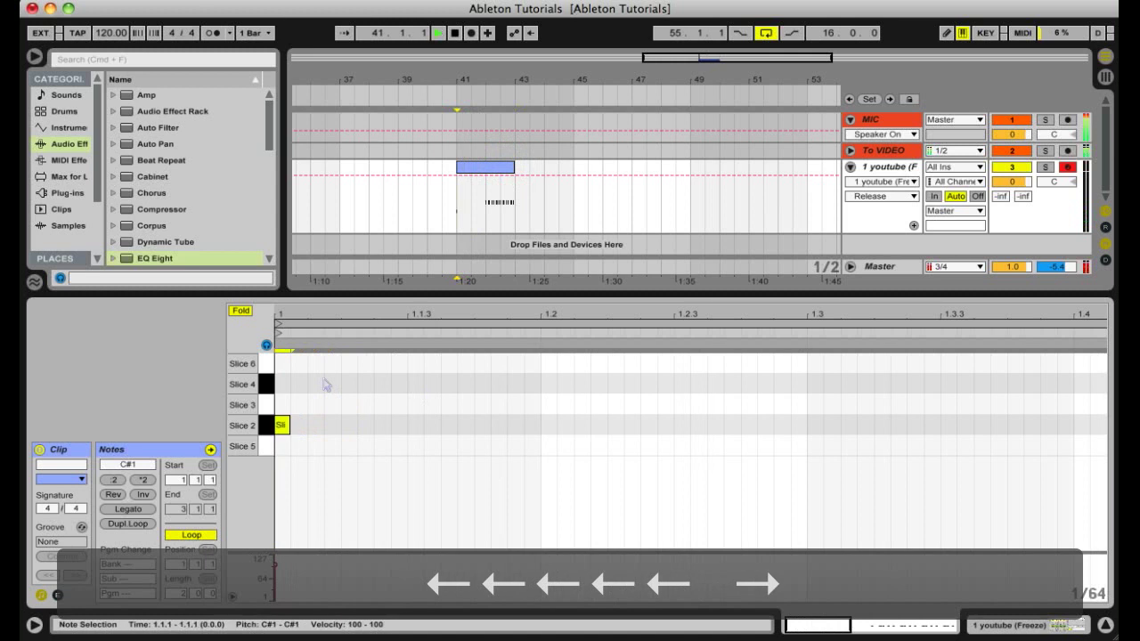
key(space)
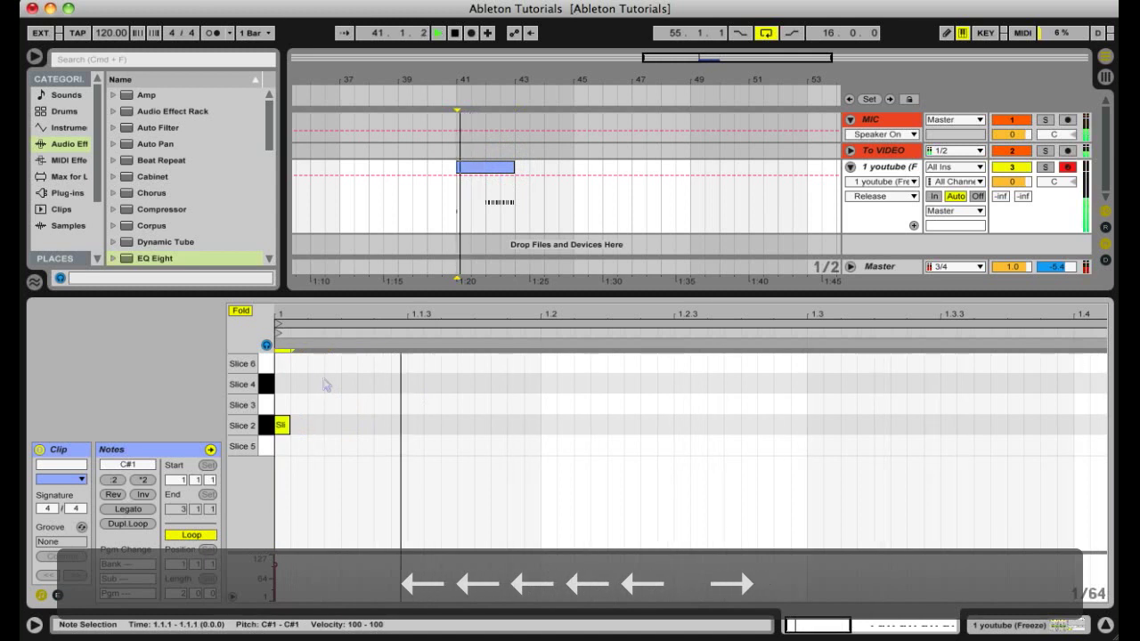
key(space)
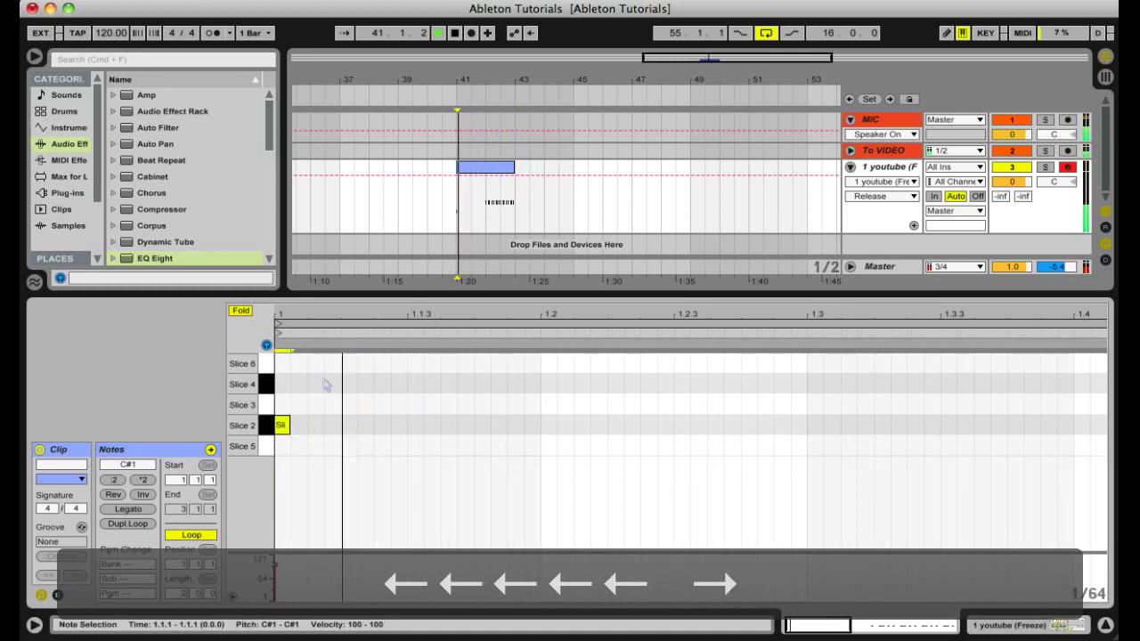
key(space)
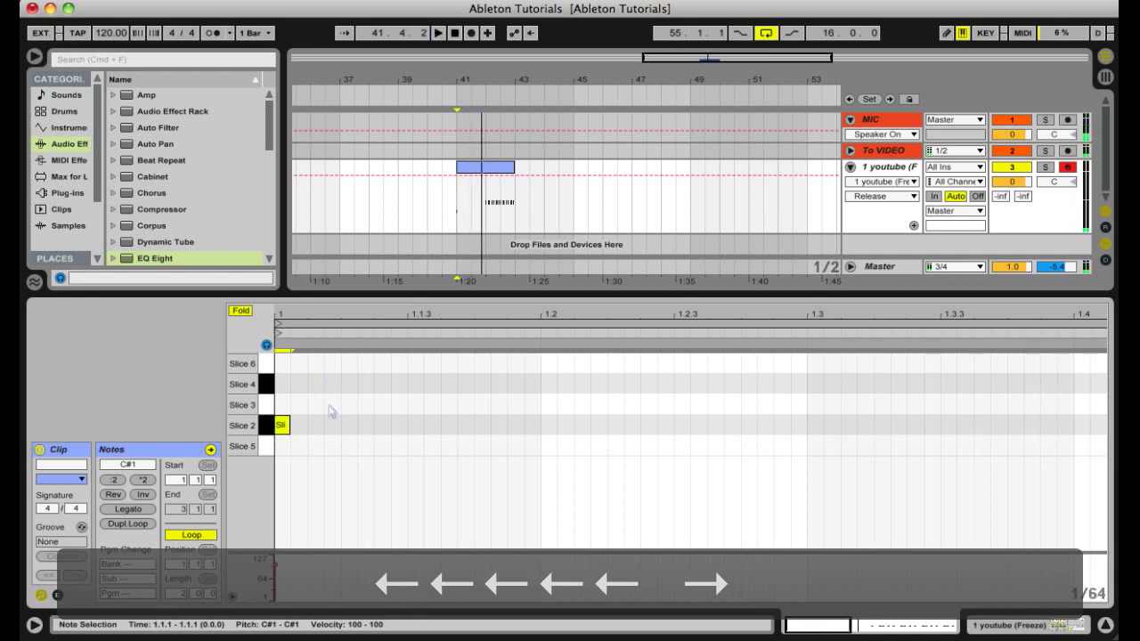
Step: Audition the short note on the Slice 3 row, return it to the Slice 2 row, and play it again
key(Up)
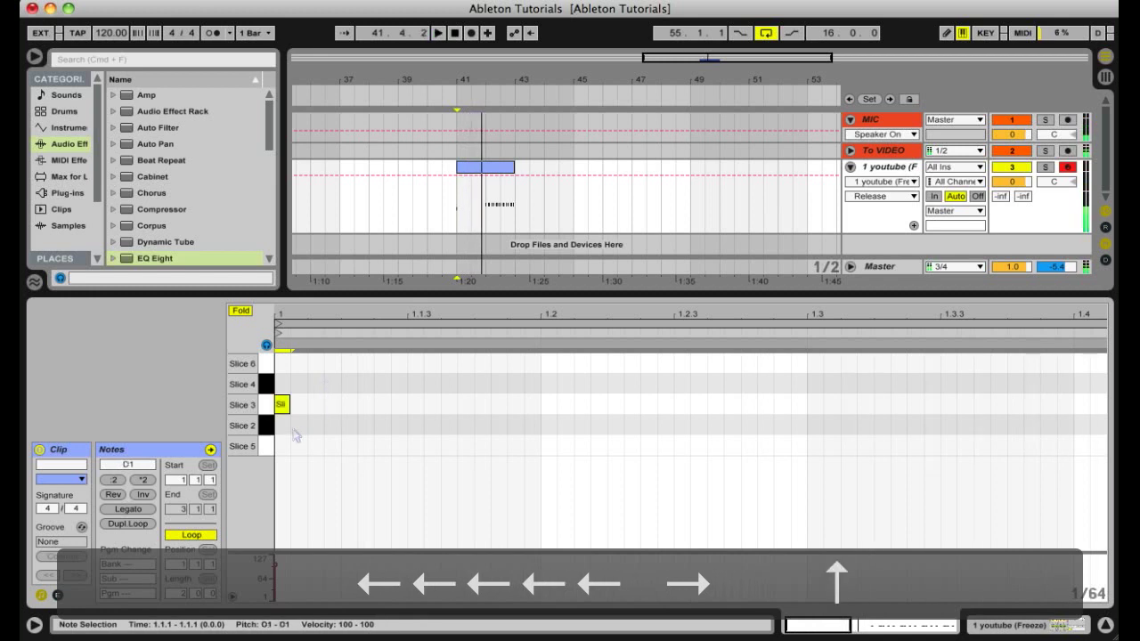
key(space)
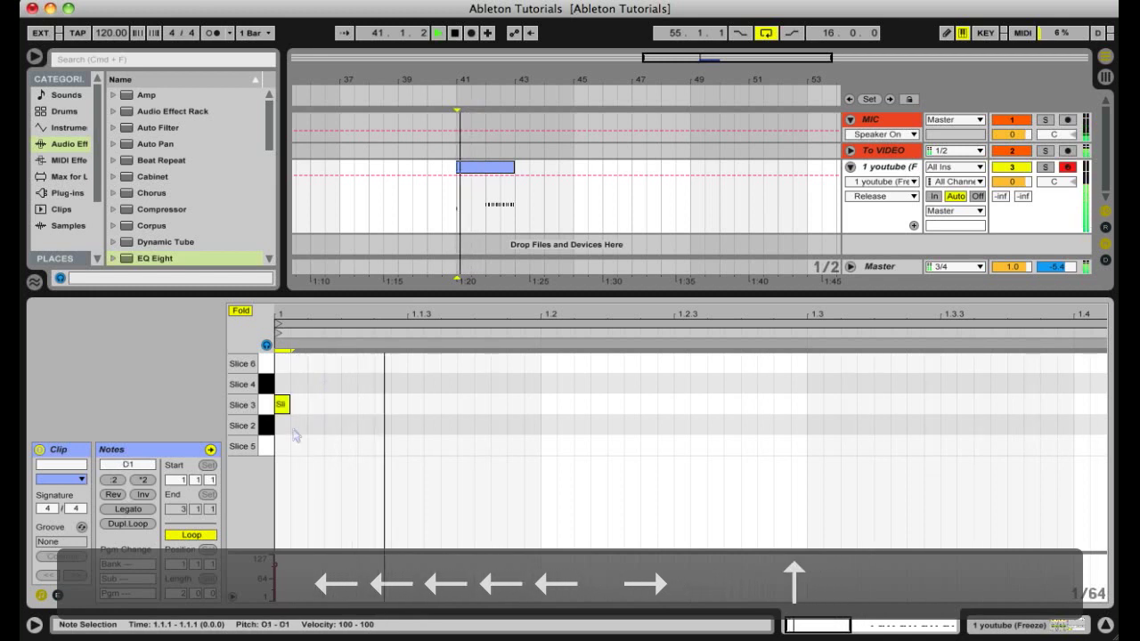
key(space)
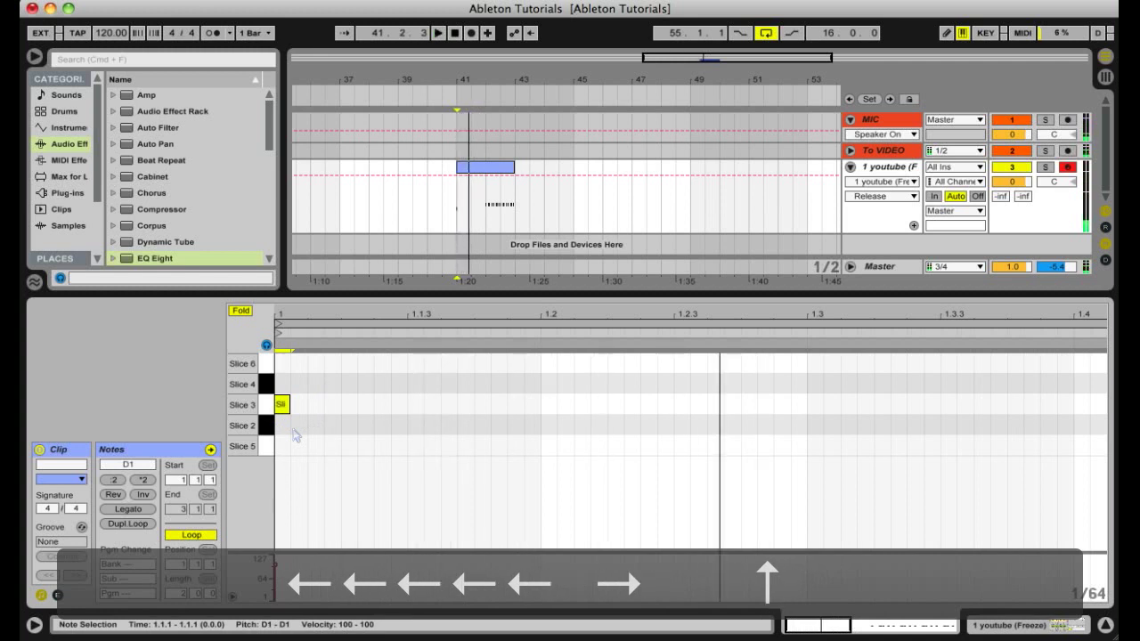
key(Down)
key(space)
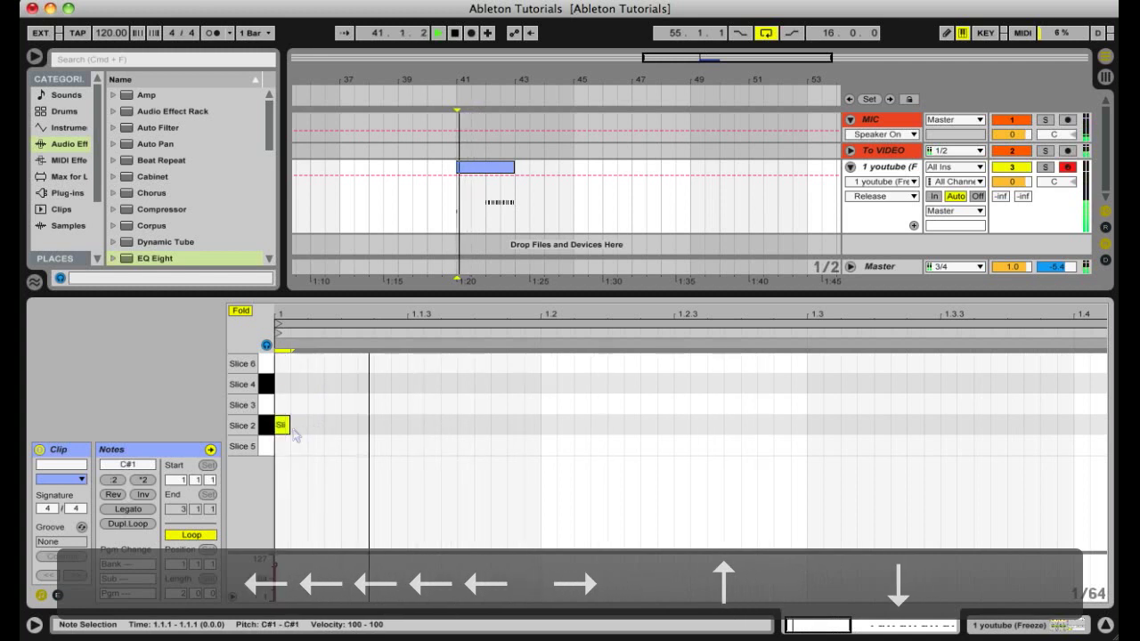
key(space)
Step: Set the Release macro of the youtube track's Drum Rack to 16.0 ms
drag(940, 294, 941, 316)
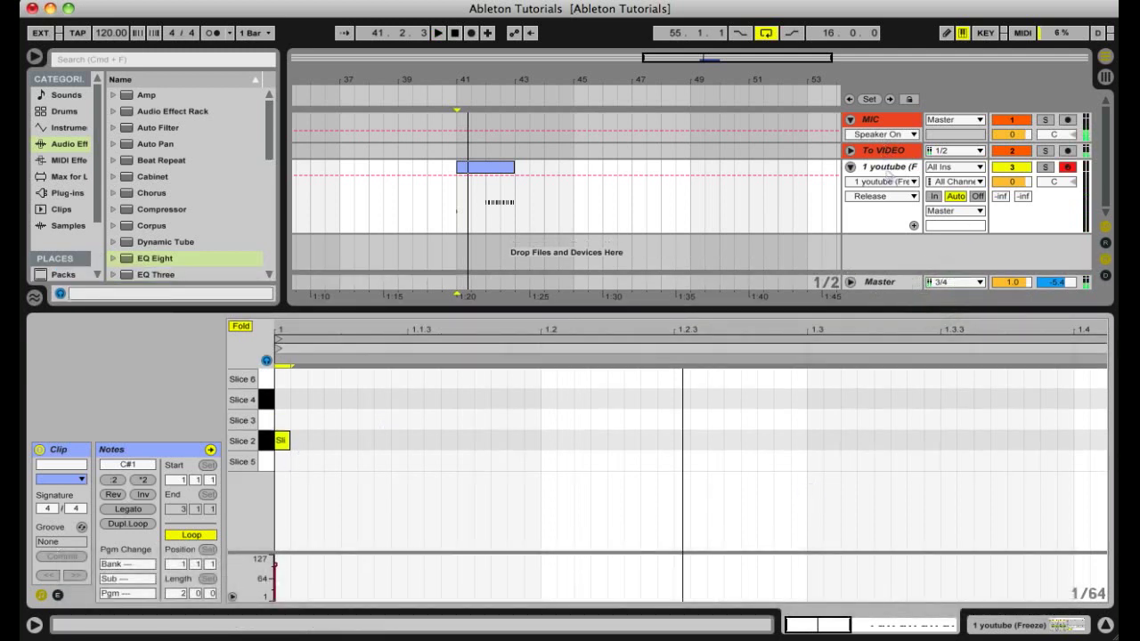
click(888, 167)
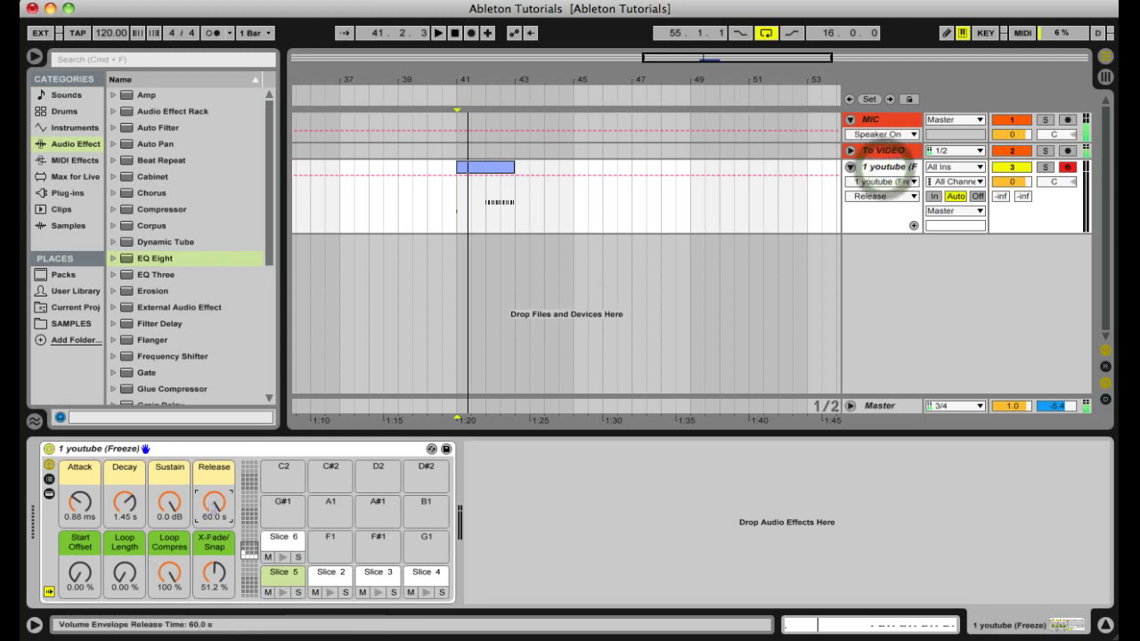
drag(213, 507, 213, 558)
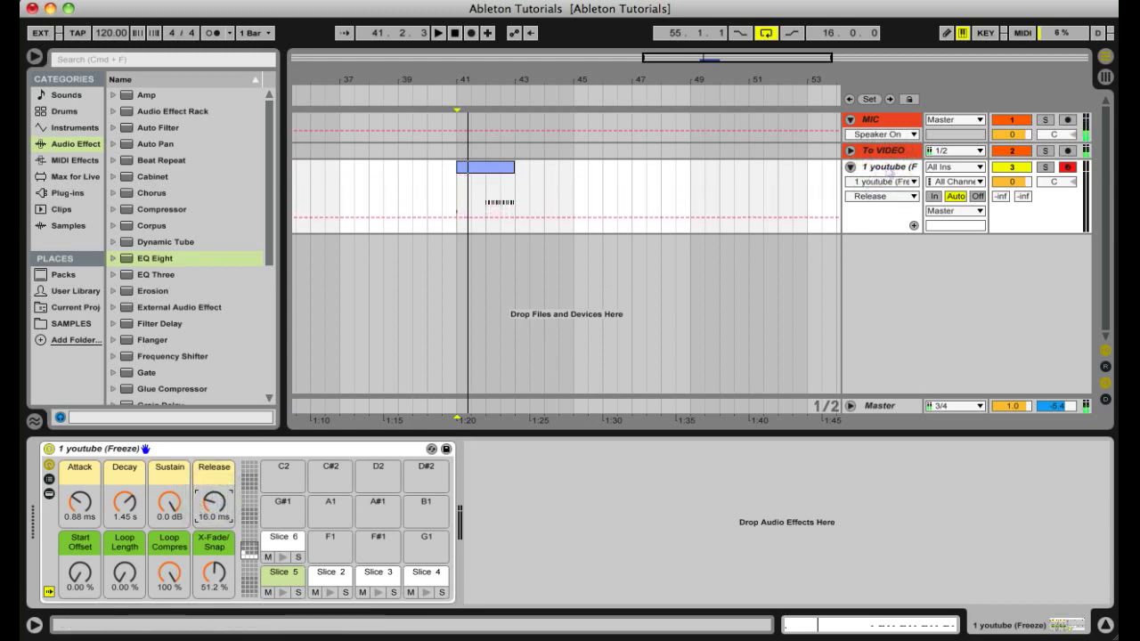
Step: Replace the youtube track's MIDI clip with a new empty one spanning 41.1.1 to 43.1.1 and open it
click(887, 169)
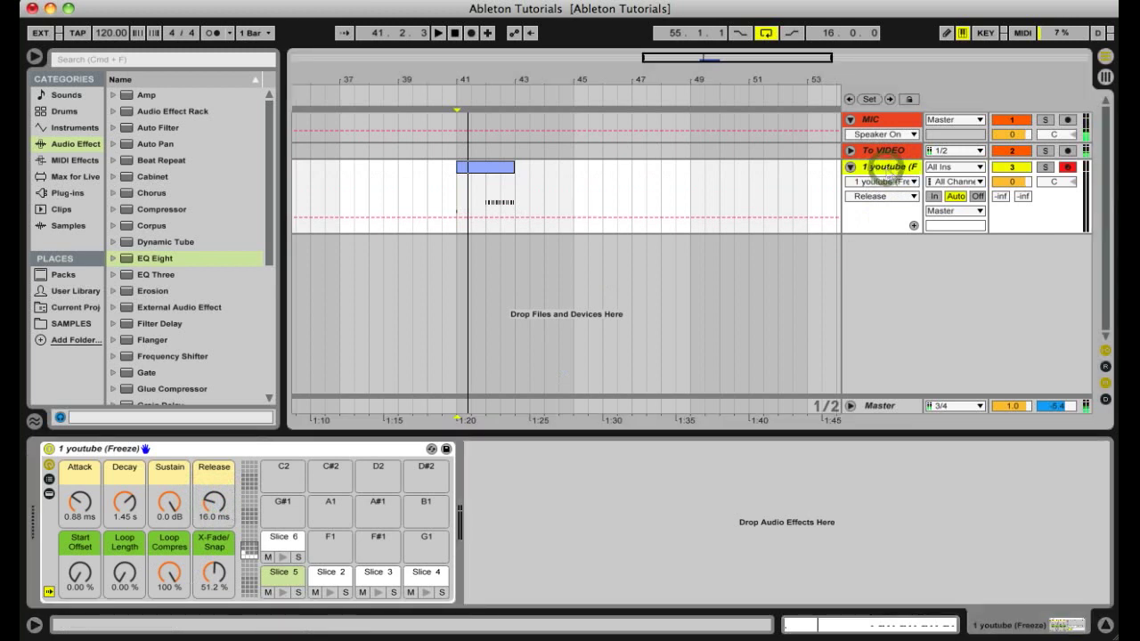
click(504, 168)
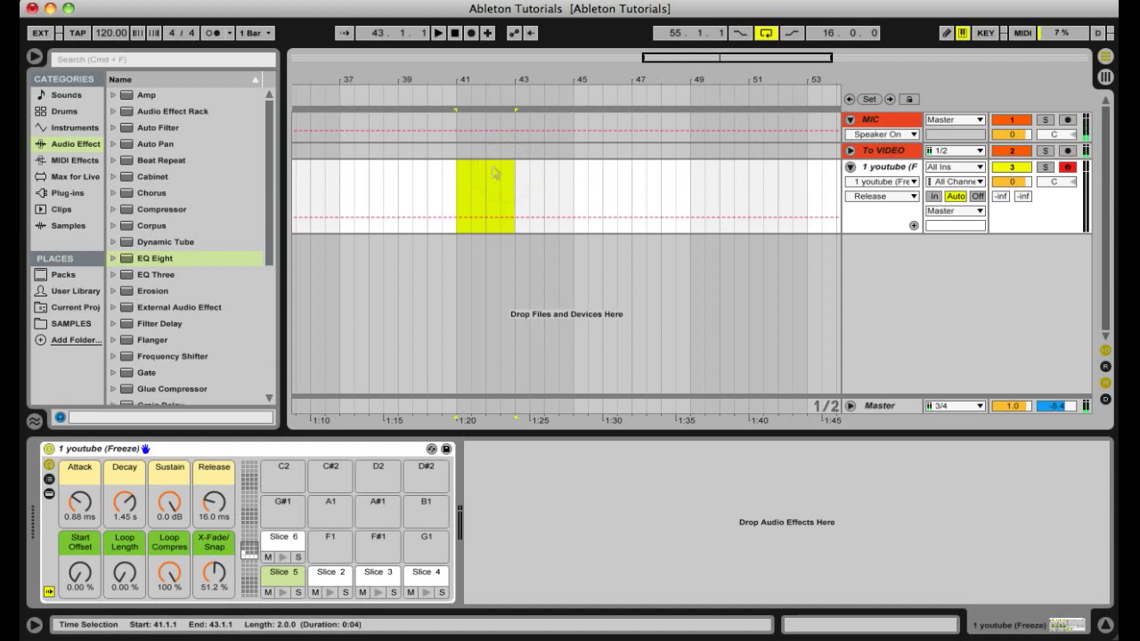
key(super+shift+m)
double_click(495, 172)
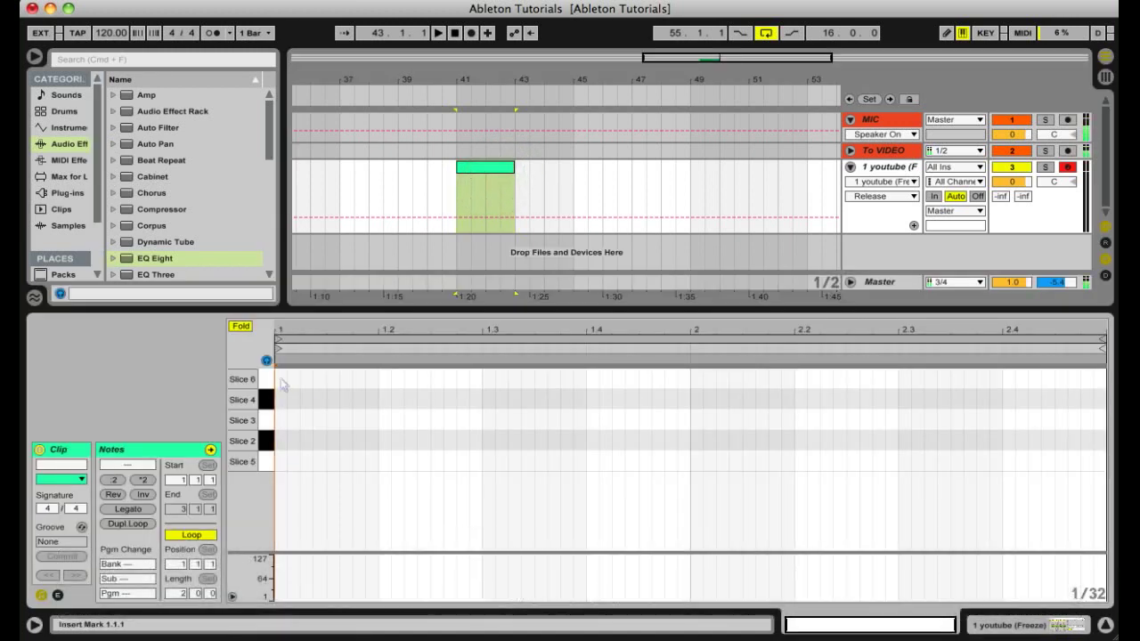
Step: Add 1/32 notes on the Slice 6 row at 1.1.1, 1.1.3, 1.2.1, 1.2.3 and 1.2.4, and play them back
double_click(281, 380)
key(space)
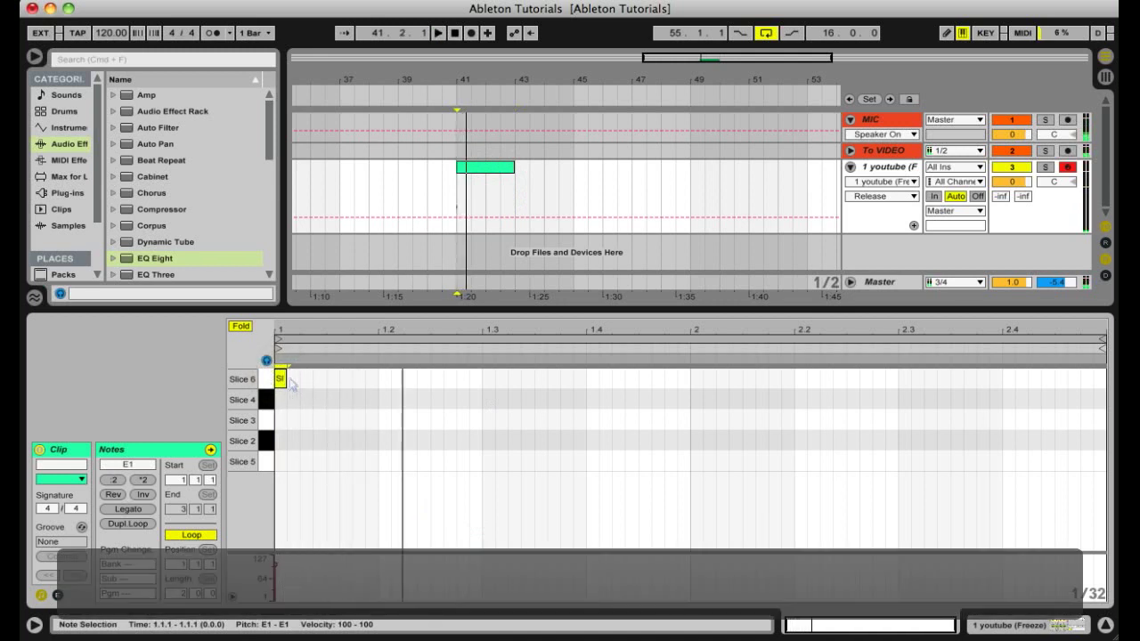
click(329, 379)
click(381, 378)
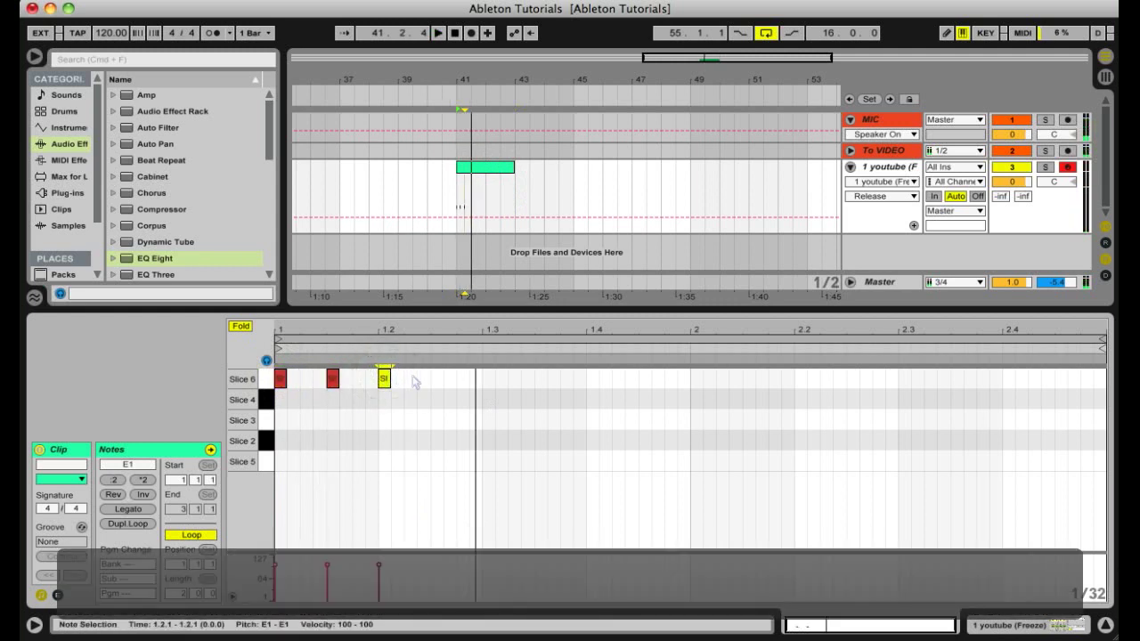
click(435, 379)
key(super+d)
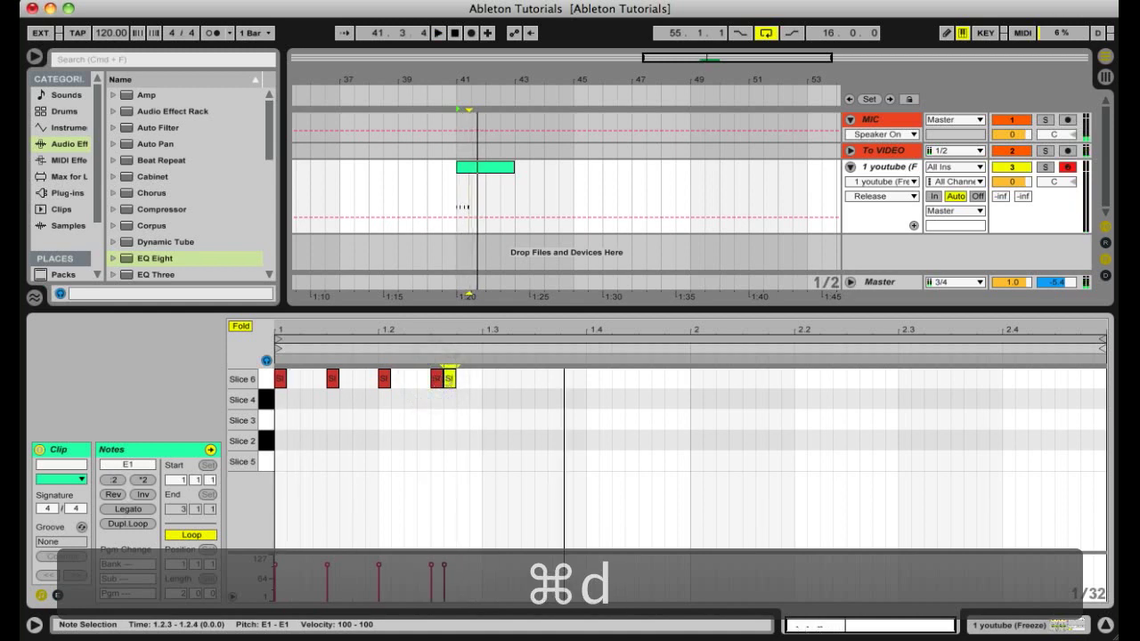
key(Right)
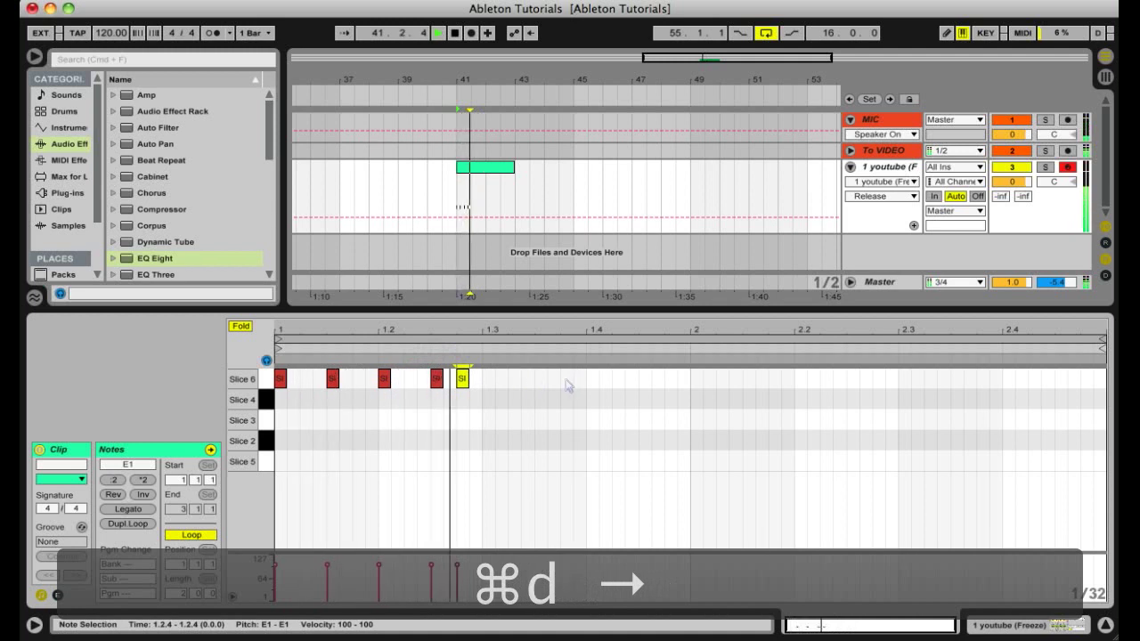
key(space)
Step: Add four Slice 6 notes a sixteenth apart, from 1.4.1 to 1.4.4
double_click(587, 379)
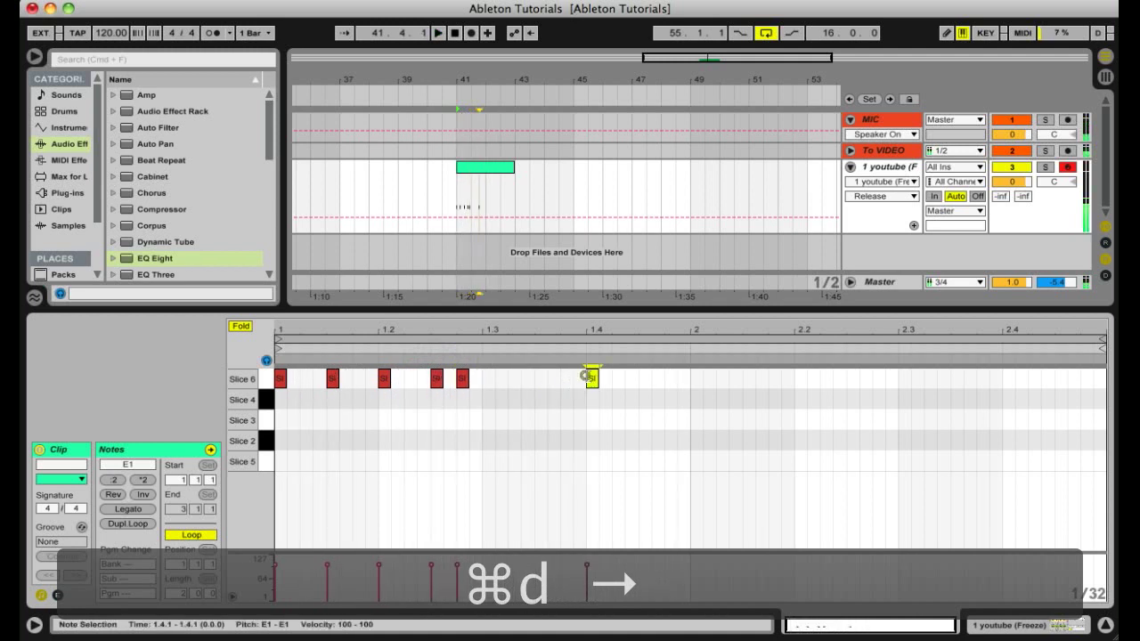
double_click(618, 378)
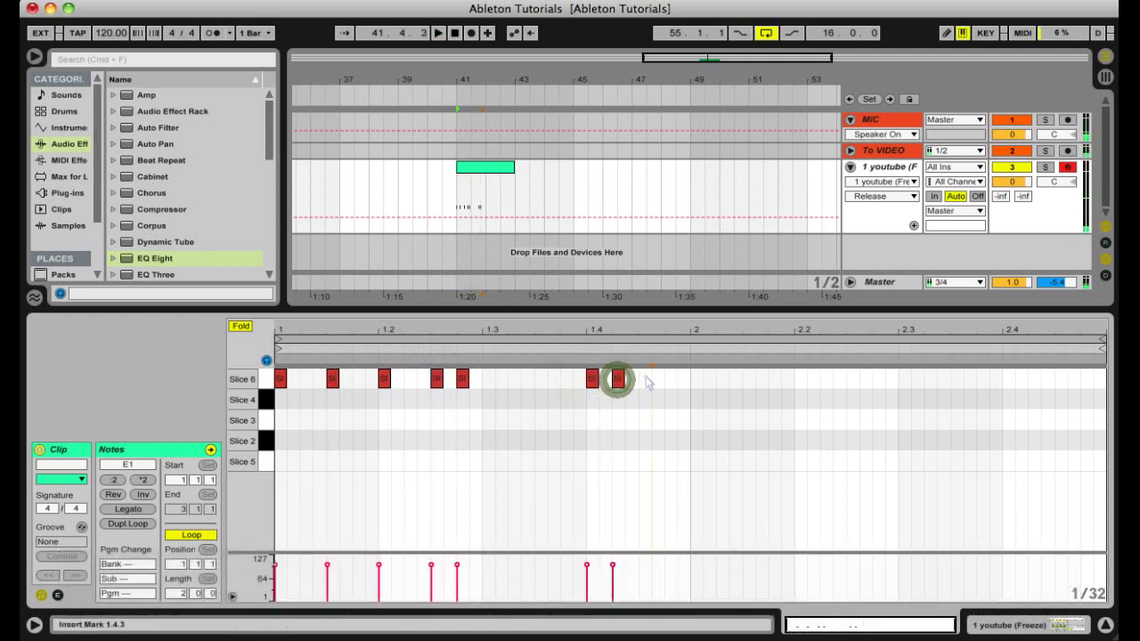
double_click(644, 379)
double_click(671, 378)
click(680, 378)
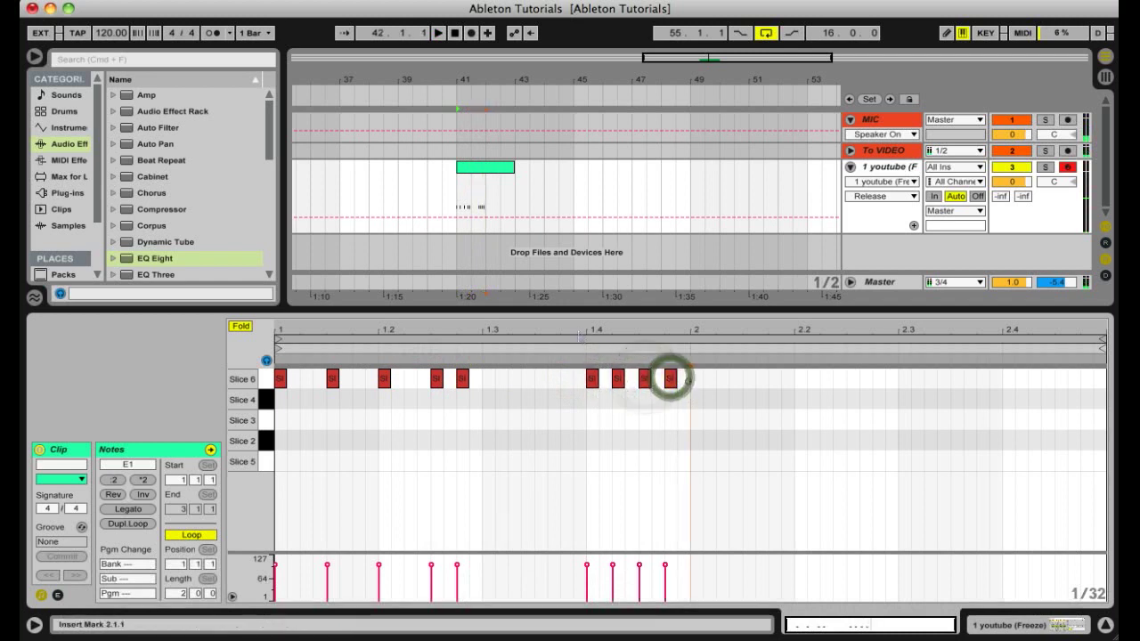
Step: Duplicate all the Slice 6 notes into the clip's second bar and loop playback over the two-bar clip
key(super+a)
key(super+d)
key(space)
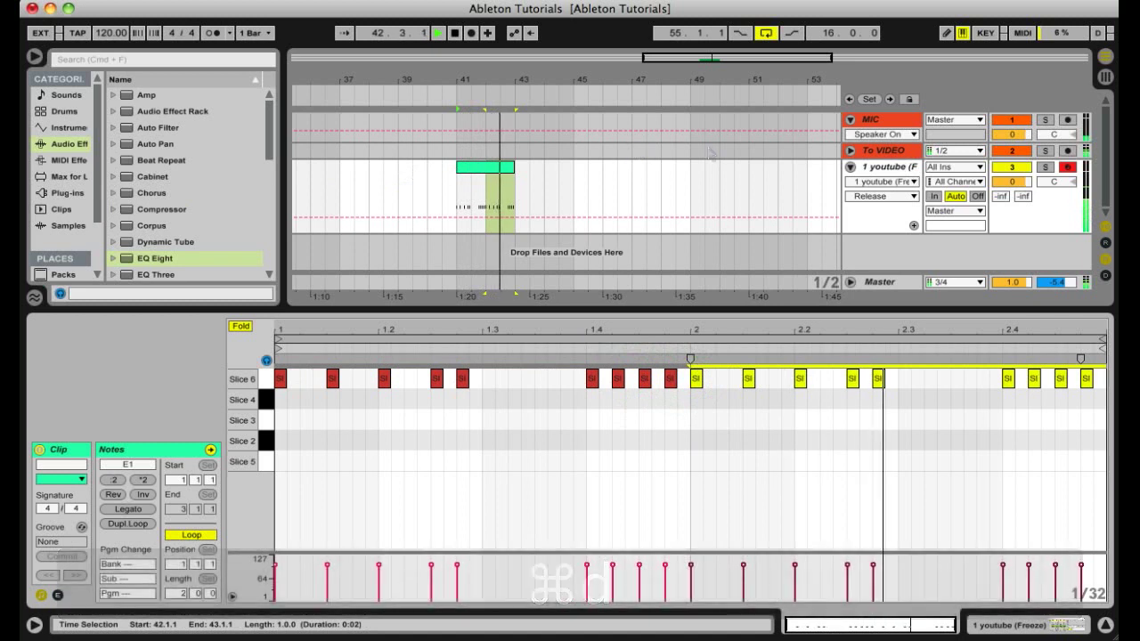
double_click(885, 167)
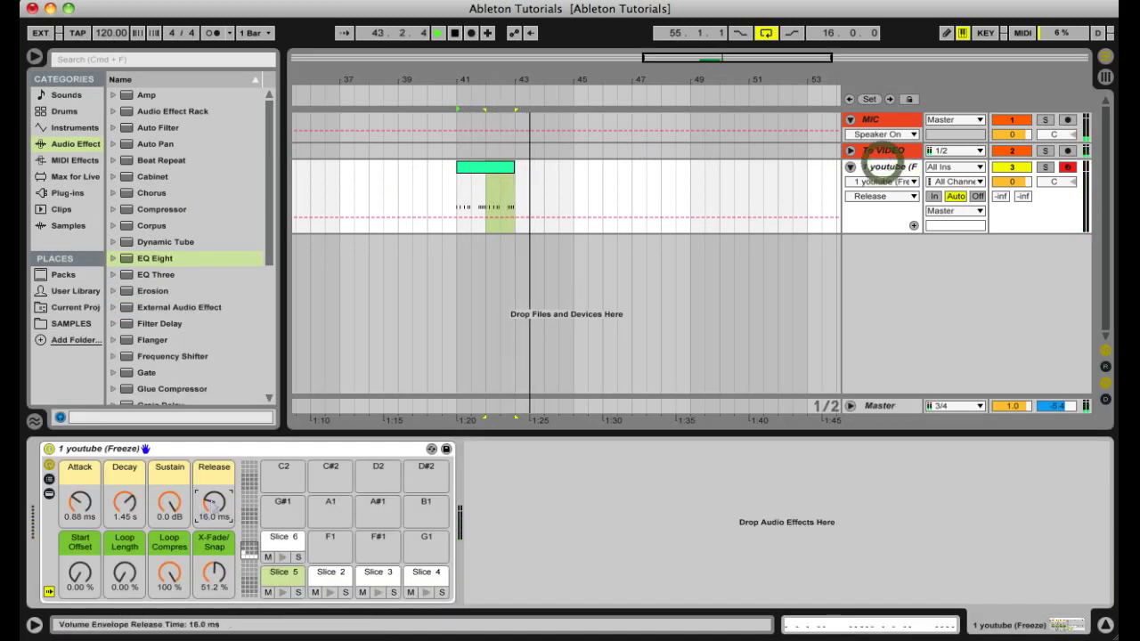
click(472, 168)
key(super+l)
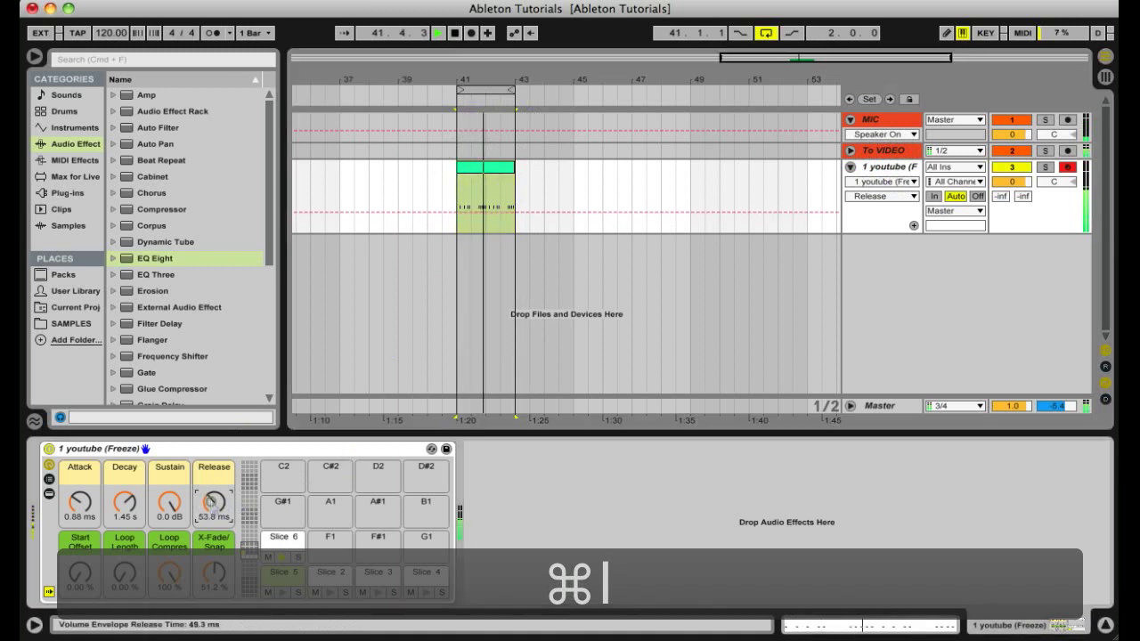
Step: Adjust the Drum Rack macros during playback, setting X-Fade/Snap to 47.2 % and Release to 663 ms
mouse_move(214, 503)
mouse_down()
mouse_move(214, 486)
mouse_move(215, 495)
mouse_up()
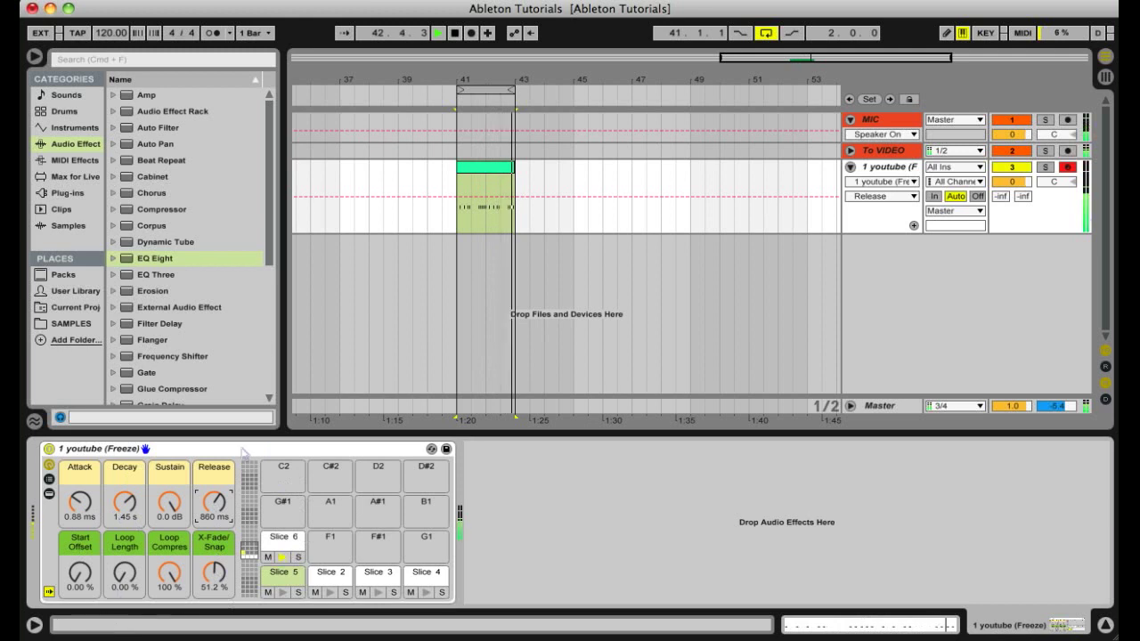
drag(215, 572, 217, 580)
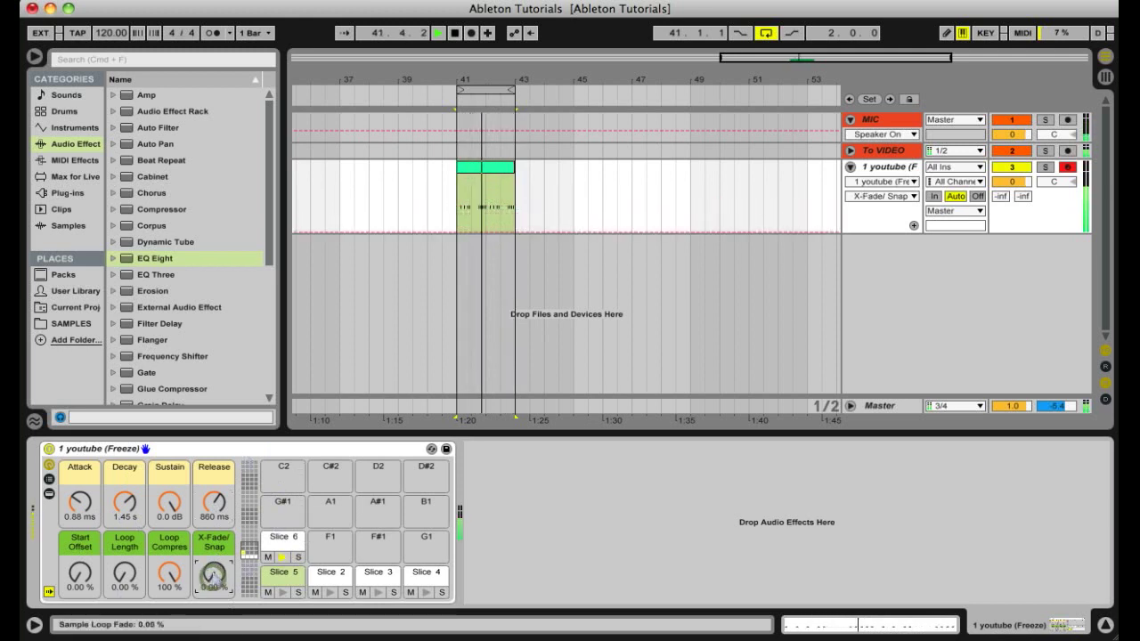
click(214, 575)
drag(213, 503, 215, 506)
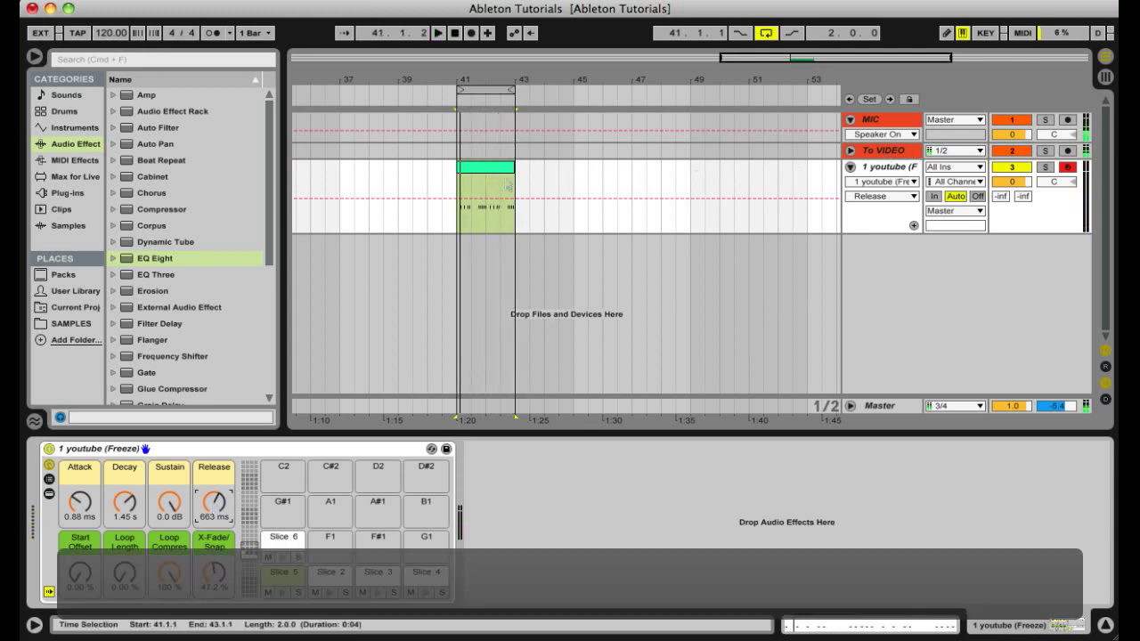
Step: Reopen the clip, add Slice 4 notes at 1.1.3 and 2.1.3, and set both their velocities to 62
double_click(478, 172)
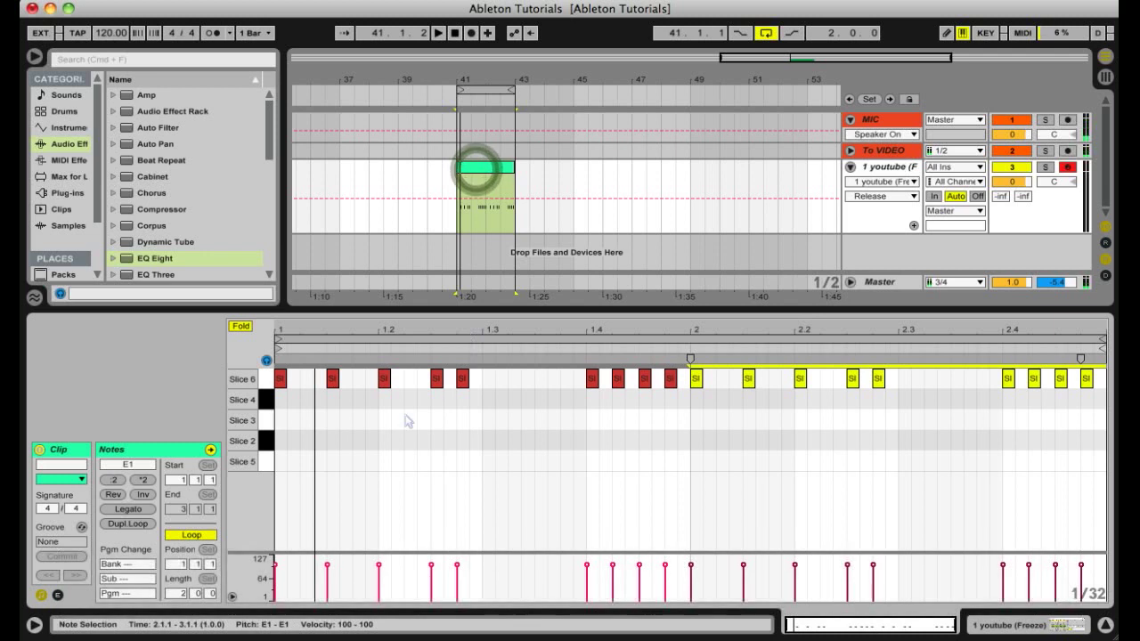
double_click(309, 406)
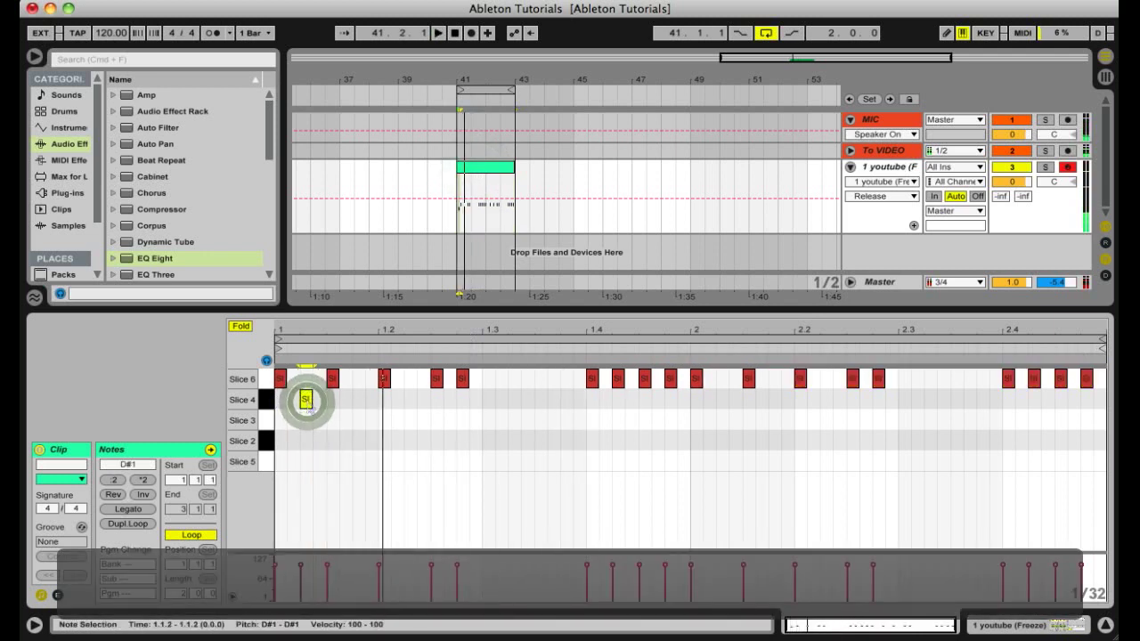
drag(307, 401, 332, 403)
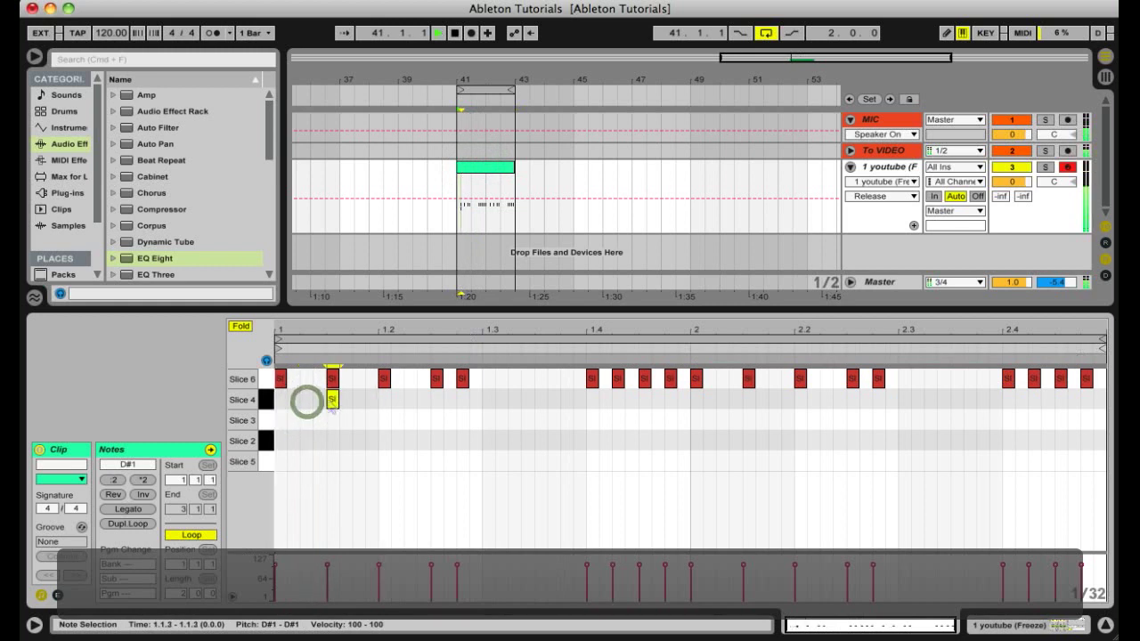
double_click(748, 399)
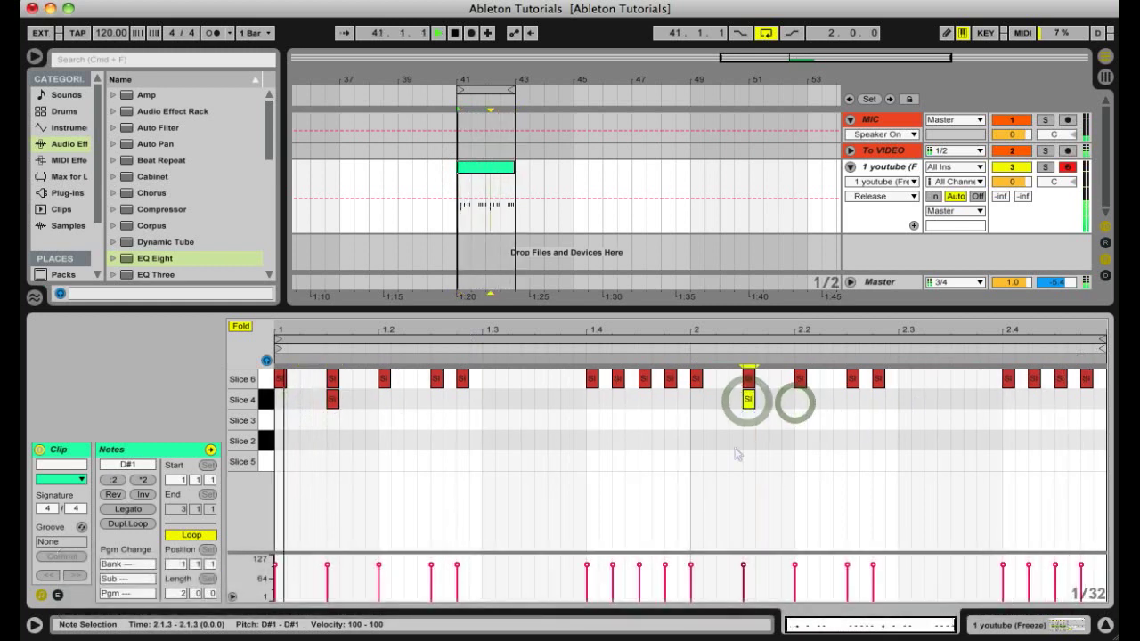
drag(834, 423, 269, 399)
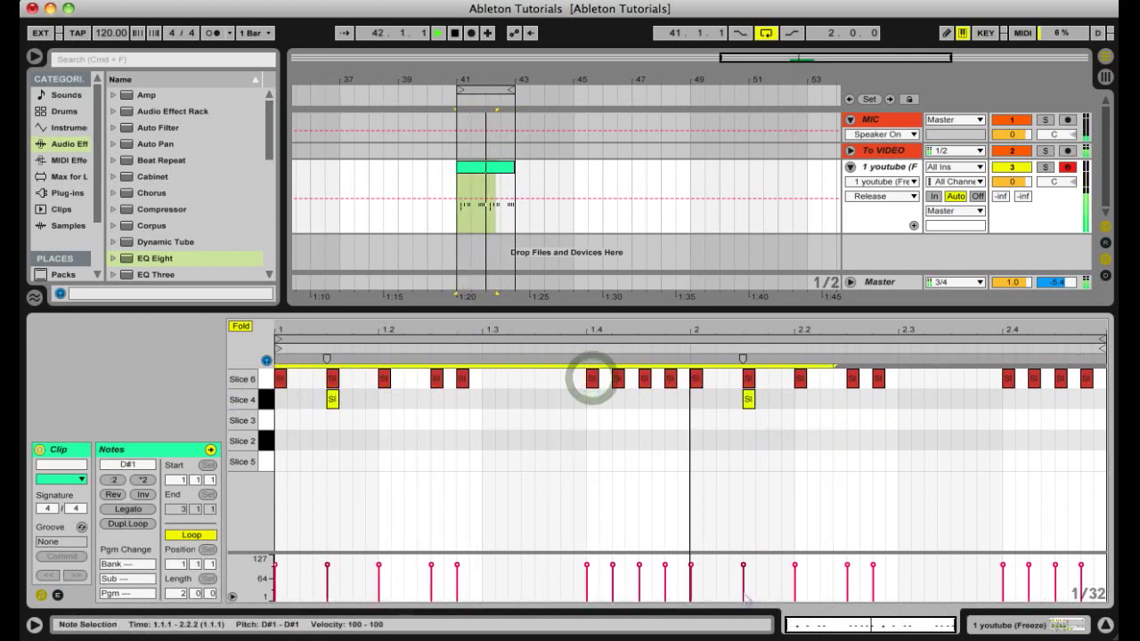
mouse_move(743, 565)
mouse_down()
mouse_move(743, 588)
mouse_move(744, 571)
mouse_up()
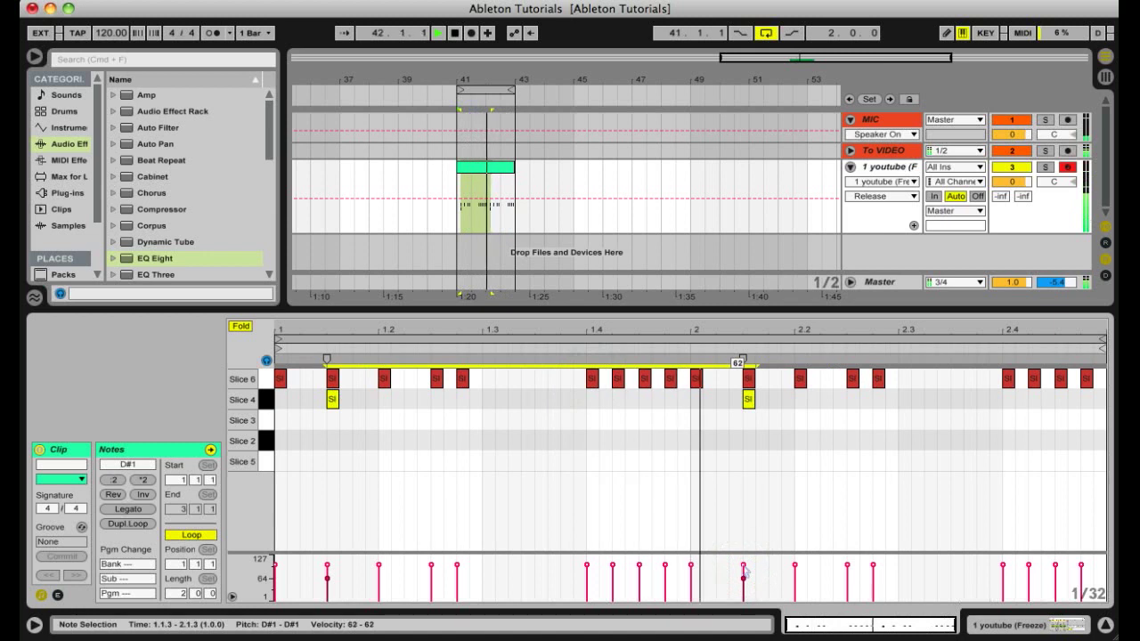
Step: Add a Slice 3 note at 1.1.1 and a Slice 2 note positioned at 1.4.1
double_click(280, 421)
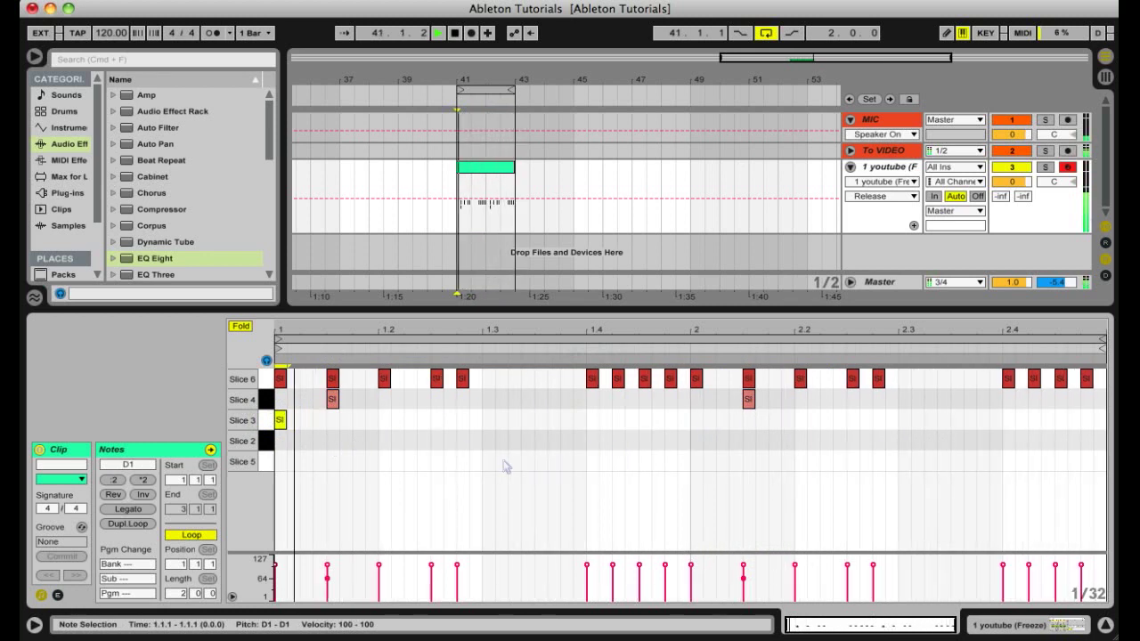
double_click(371, 441)
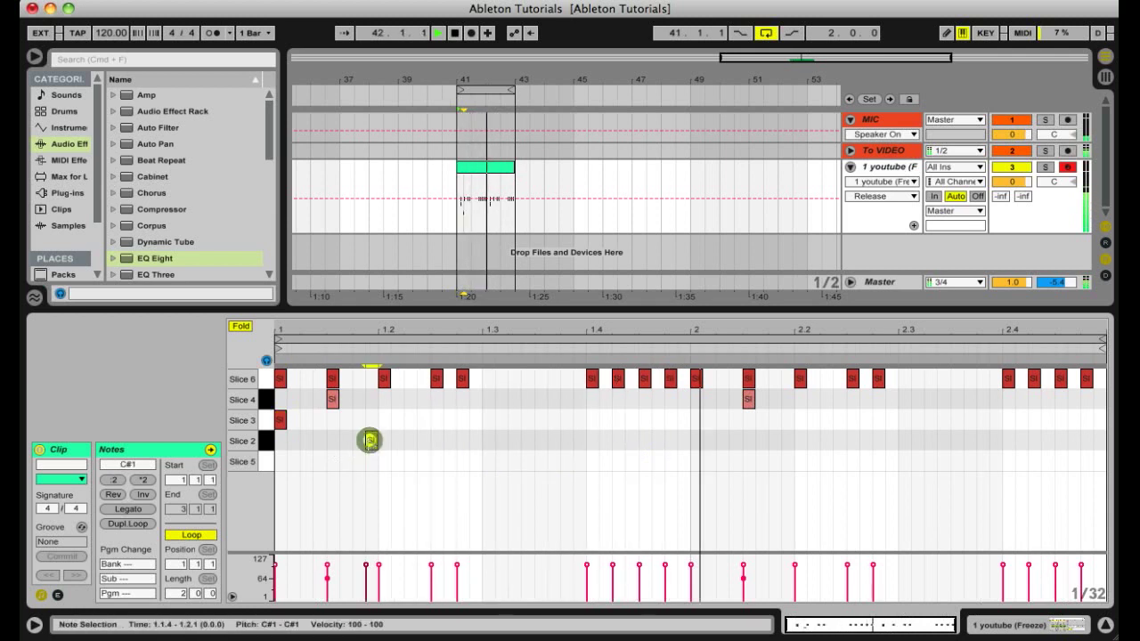
key(Right)
key(Right)
key(Right)
key(Right)
key(Right)
key(Right)
key(Right)
key(Right)
key(Right)
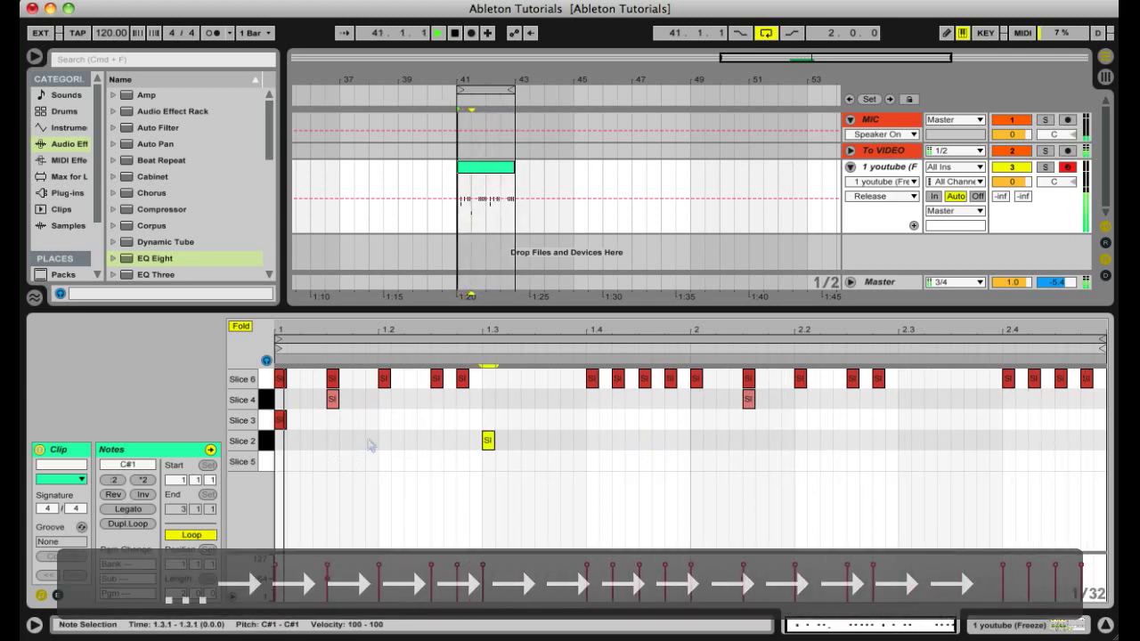
key(Right)
key(Right)
key(Right)
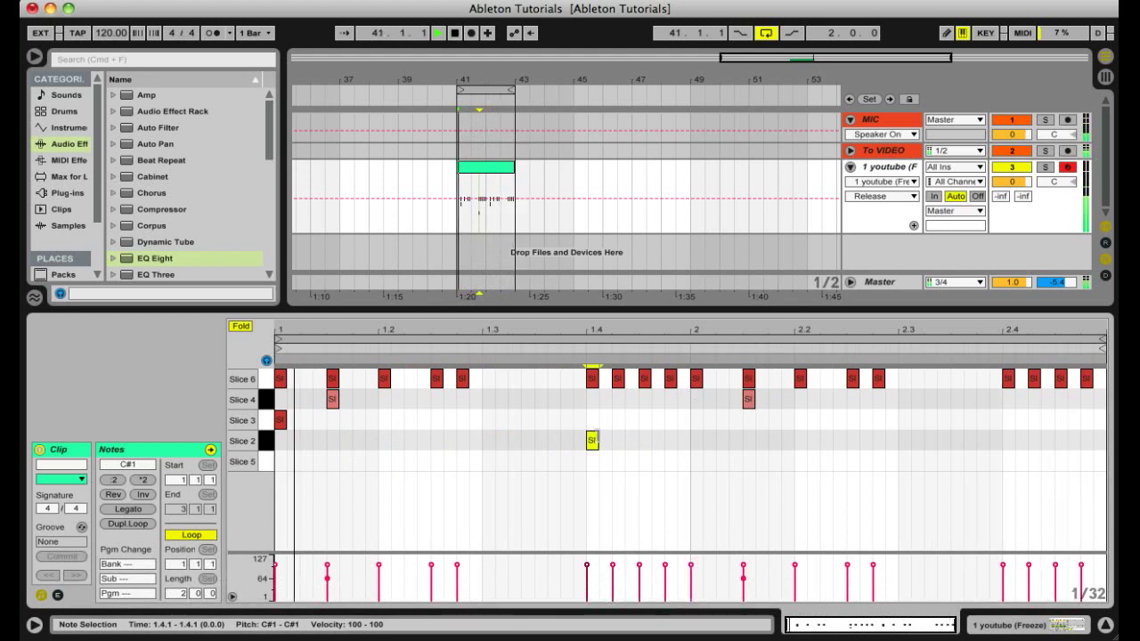
Step: Lengthen the Slice 2 note to one full beat so it ends at 2.1.1
key(shift+Right)
key(shift+Right)
key(shift+Right)
key(shift+Right)
key(shift+Right)
key(shift+Right)
key(shift+Right)
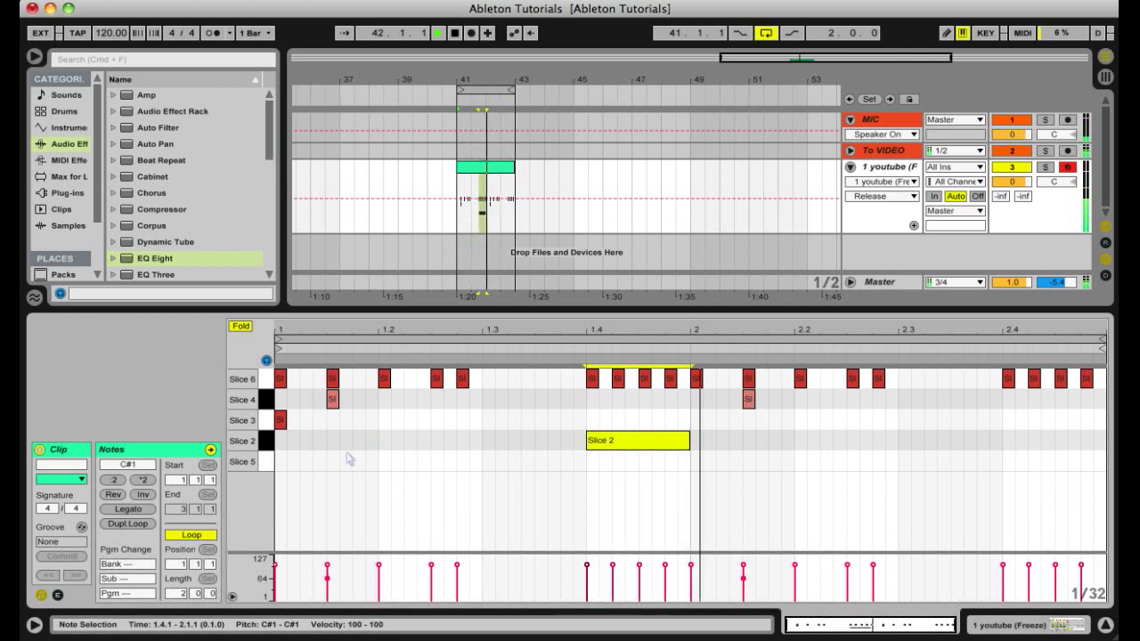
Step: Add a Slice 5 note at 1.1.1 and stop playback
double_click(281, 463)
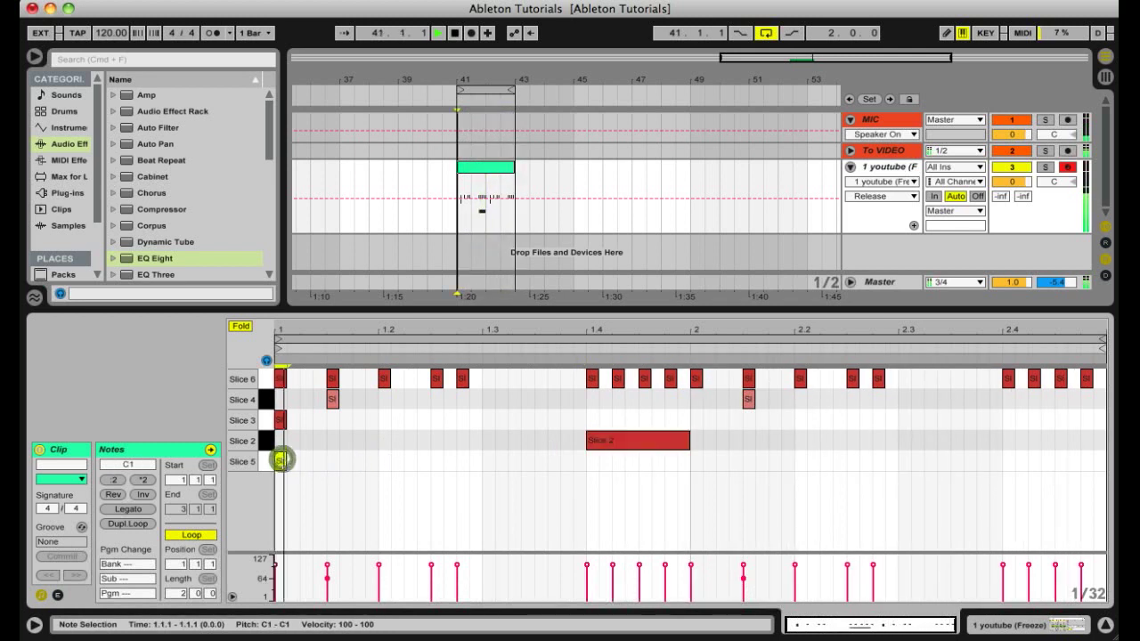
key(space)
click(282, 460)
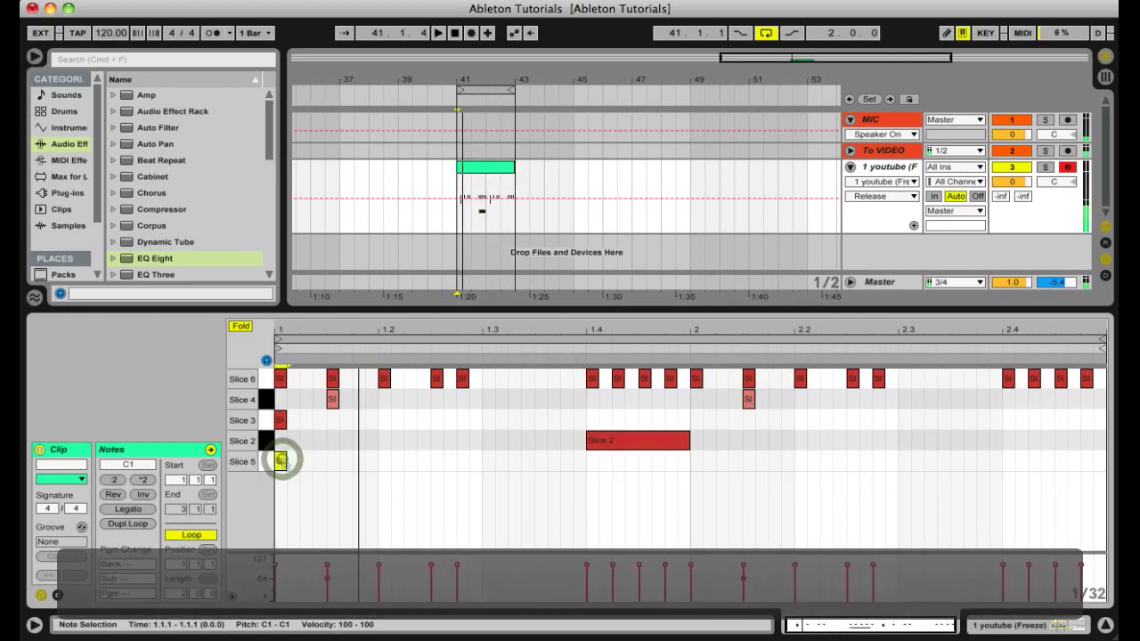
double_click(282, 460)
double_click(283, 460)
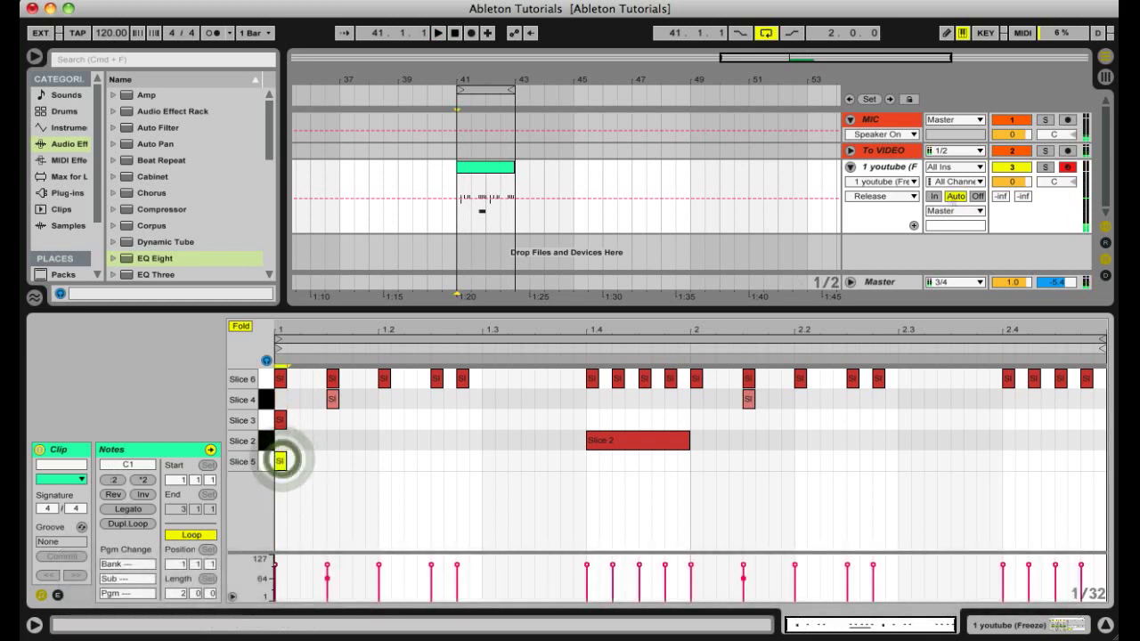
Step: Show the youtube track's Drum Rack, open the Slice 6 pad's device and zoom in on its sample waveform
click(880, 166)
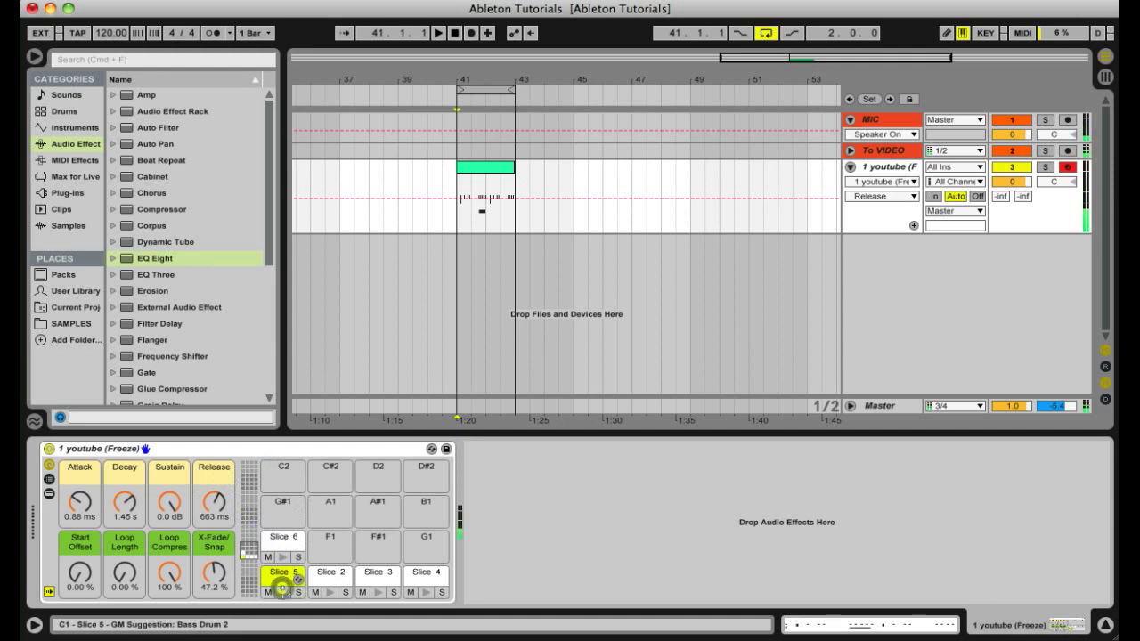
double_click(472, 167)
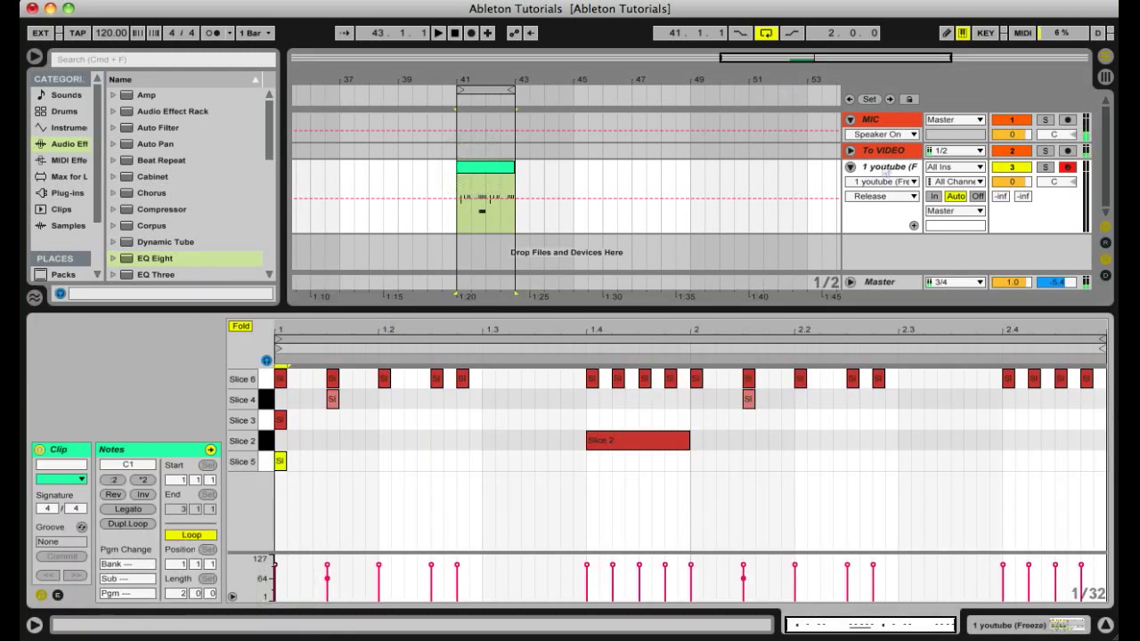
click(885, 168)
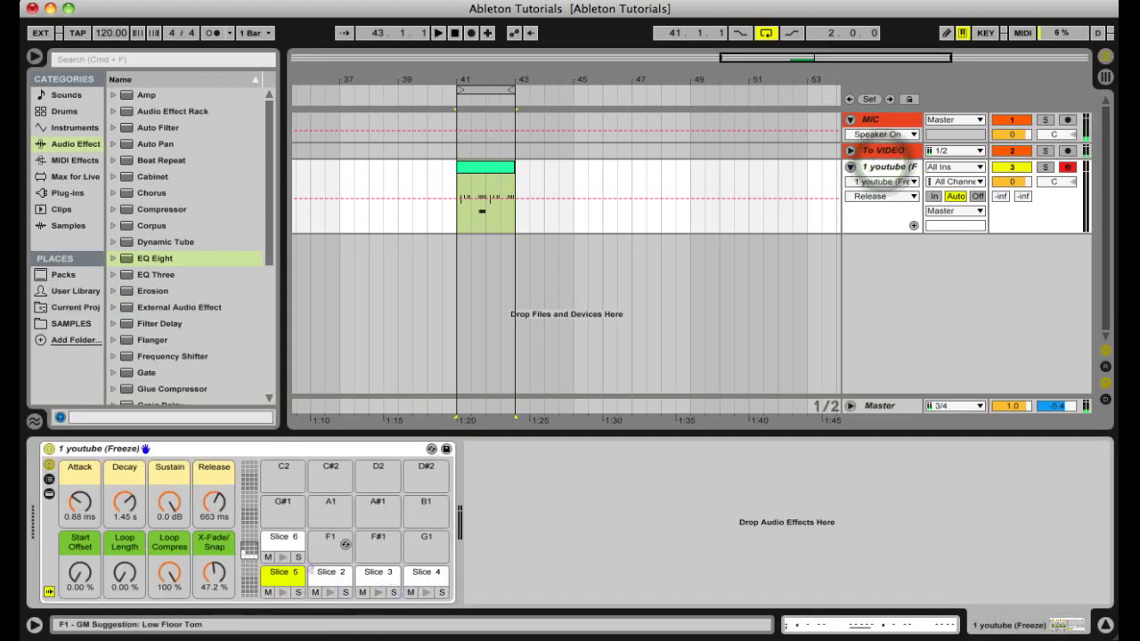
click(278, 539)
double_click(279, 544)
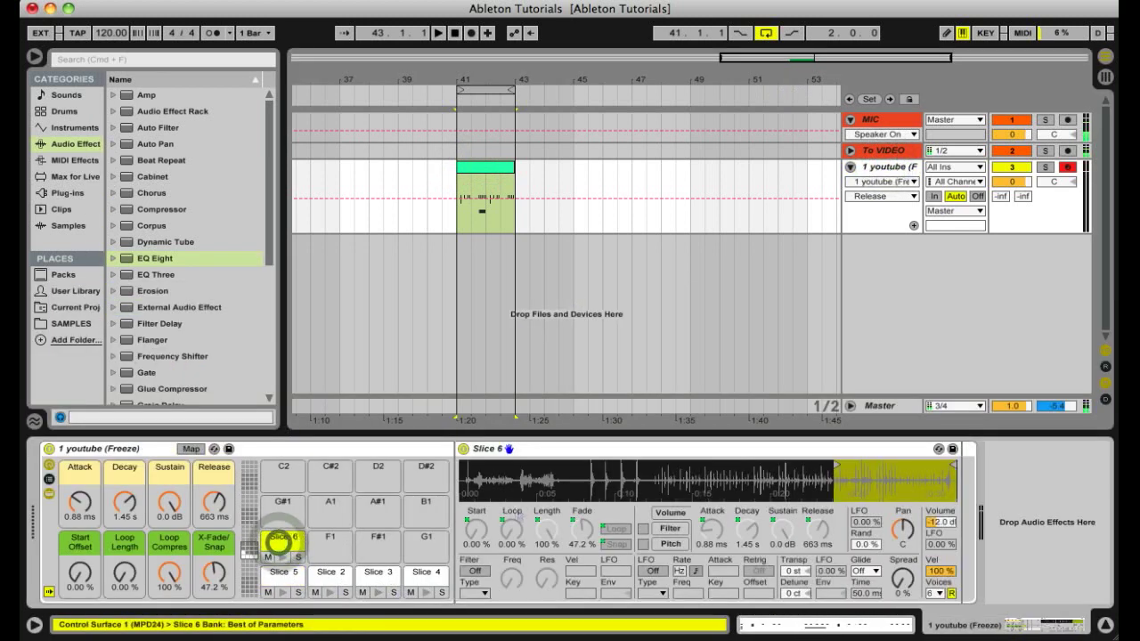
drag(880, 455, 887, 466)
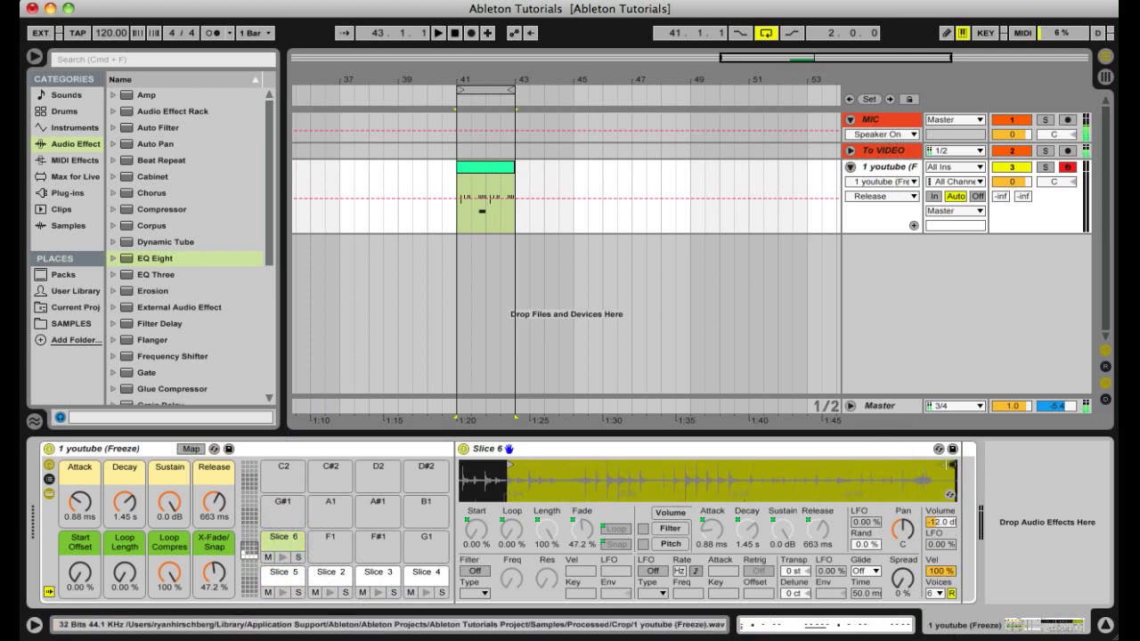
Step: Shorten the Slice 6 sample by moving its end marker in to about halfway between the start marker and the next transient
drag(952, 465, 568, 465)
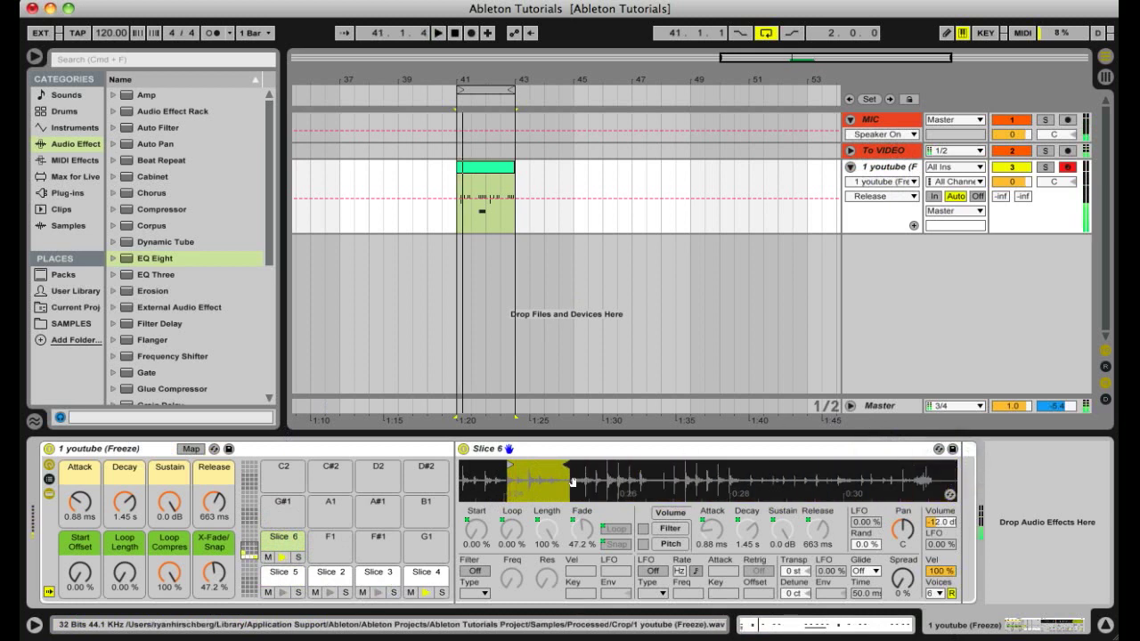
drag(552, 479, 535, 467)
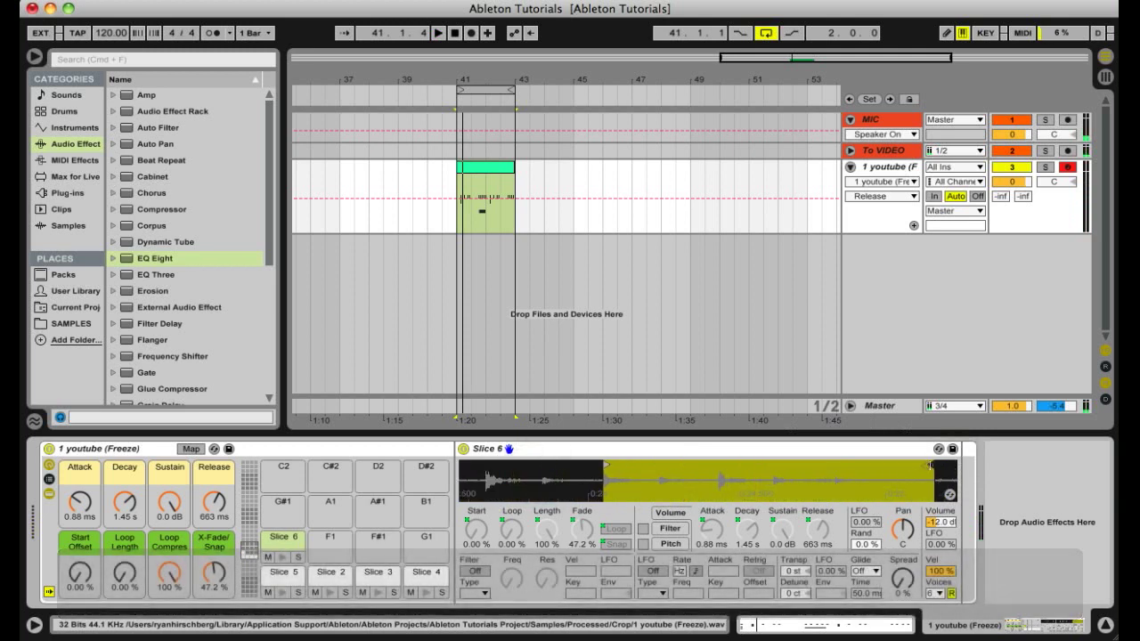
drag(929, 465, 741, 465)
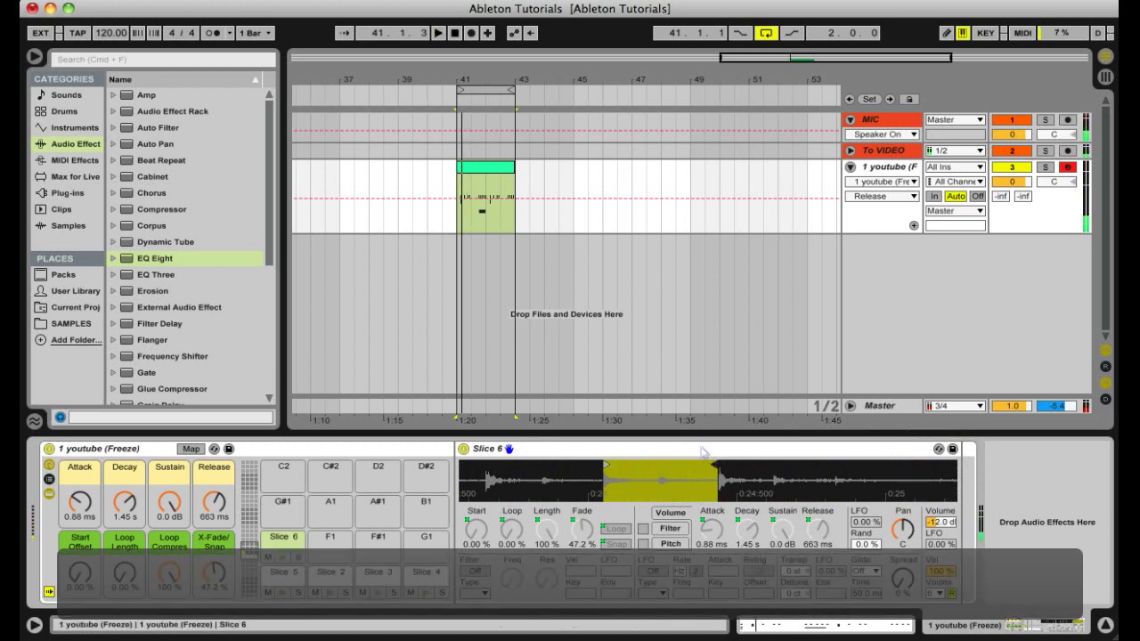
drag(704, 464, 655, 464)
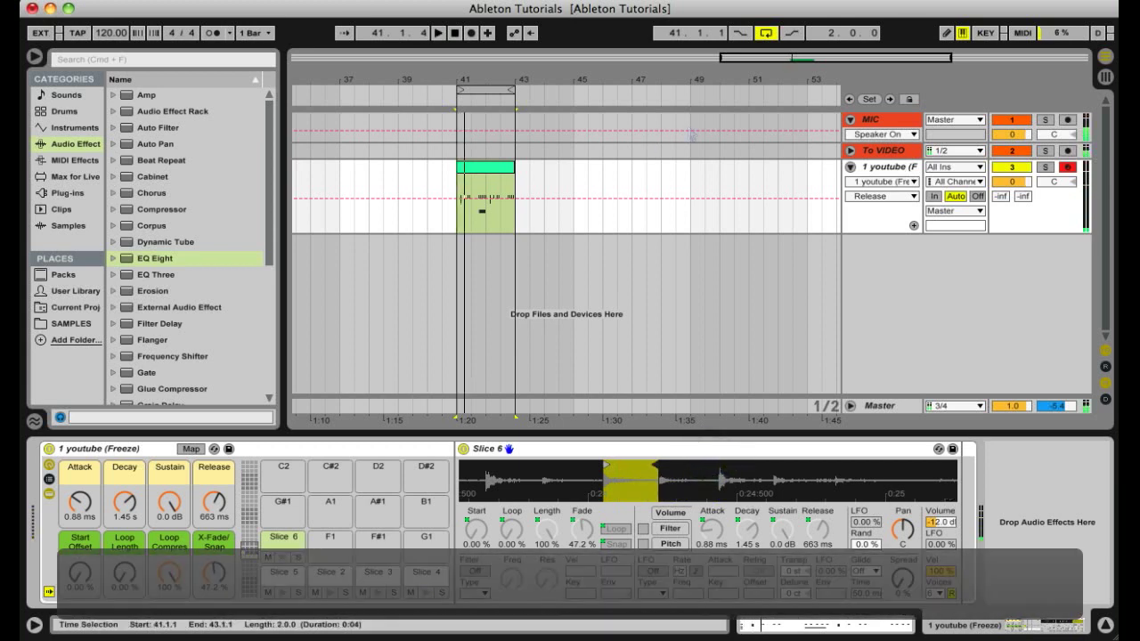
Step: Open the youtube track's MIDI clip and add a Slice 5 note at 1.2.1
double_click(494, 166)
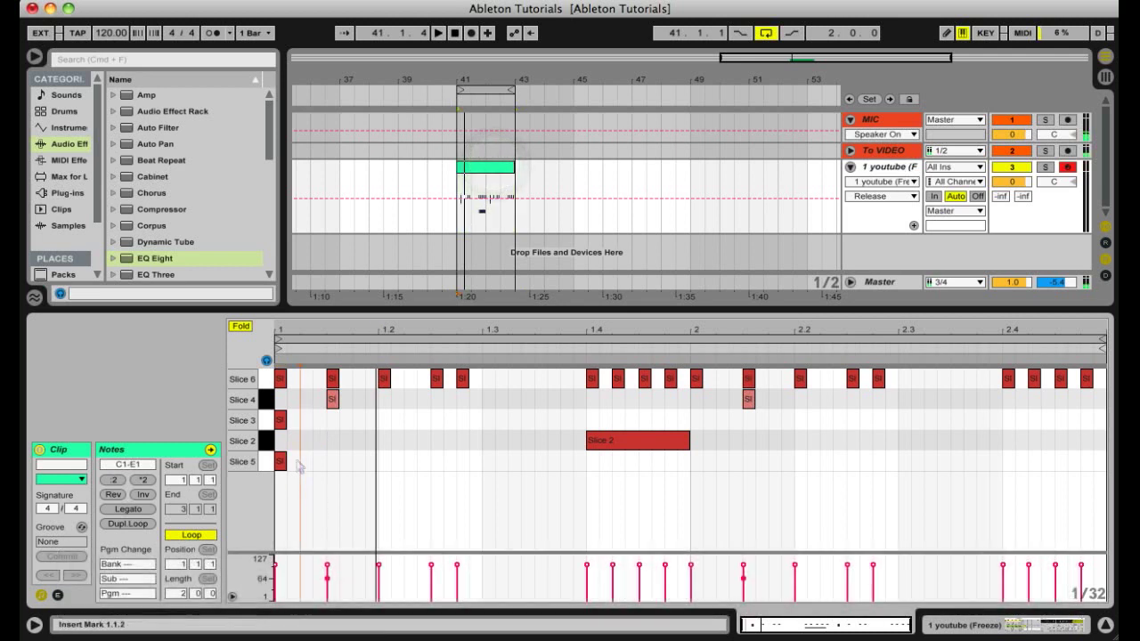
click(297, 461)
click(282, 461)
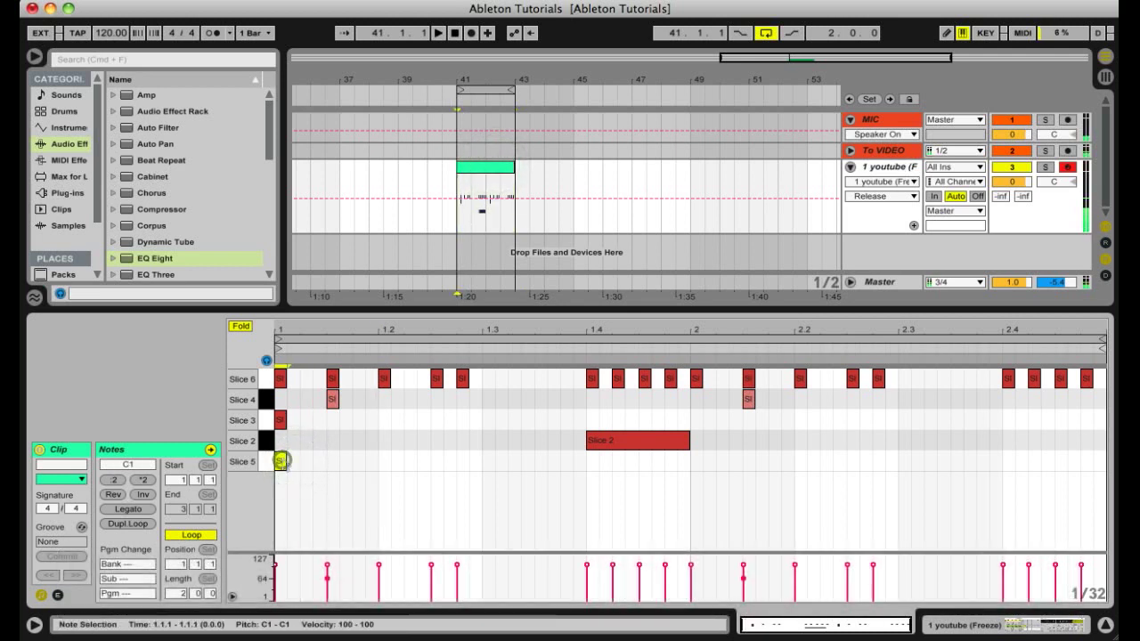
click(283, 461)
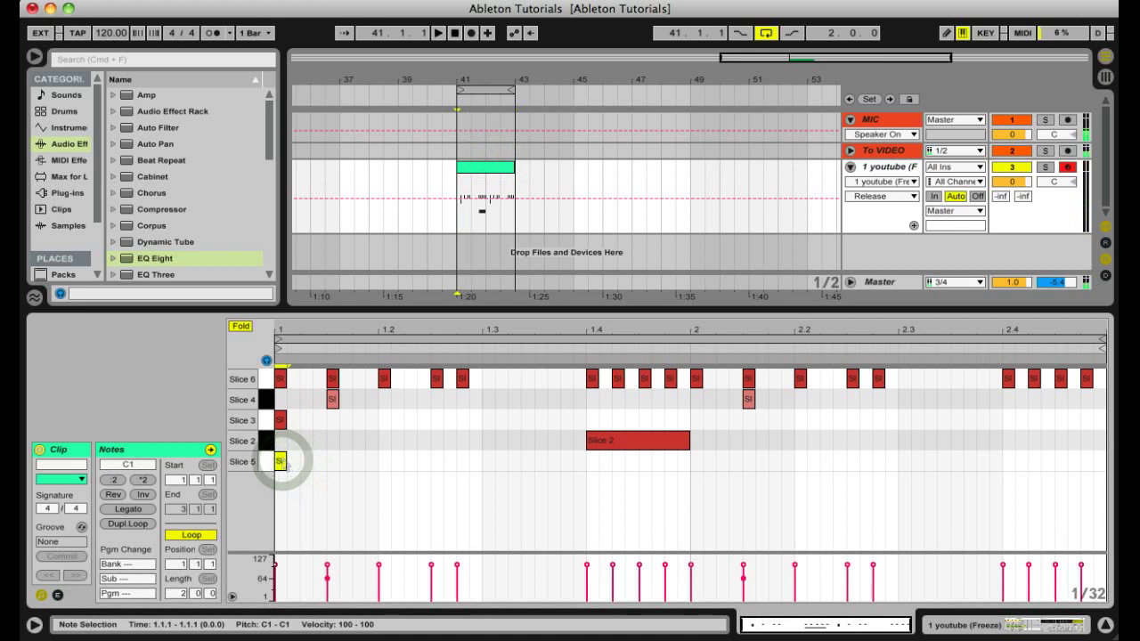
double_click(385, 461)
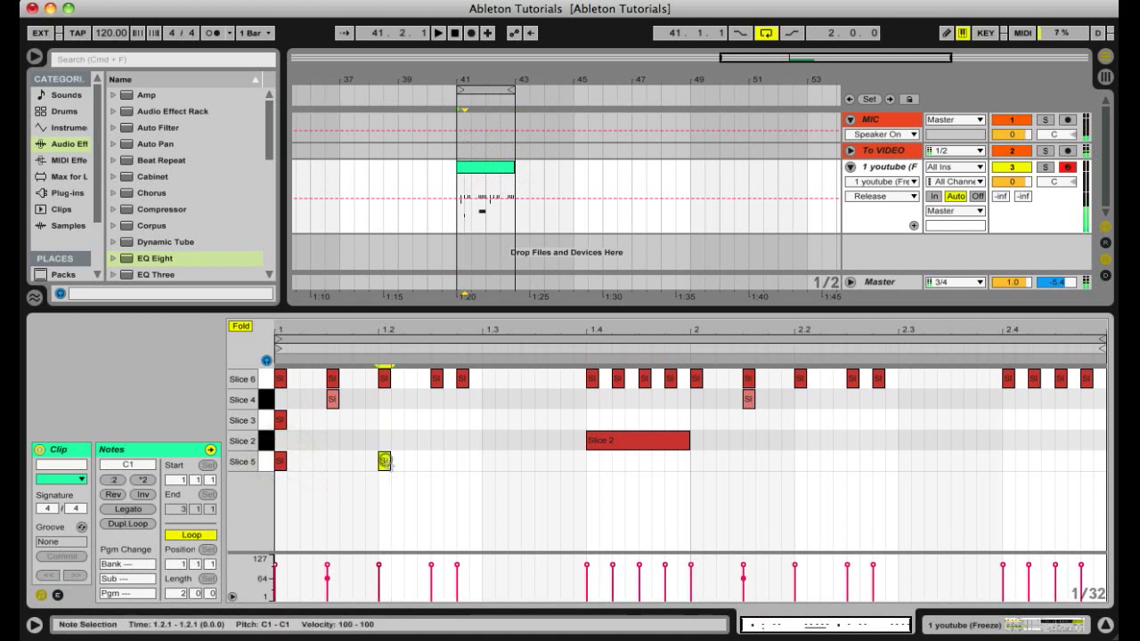
Step: Duplicate the two-beat Slice 5 pattern three times so a note falls on every beat of both bars, and start playback
drag(481, 459, 276, 481)
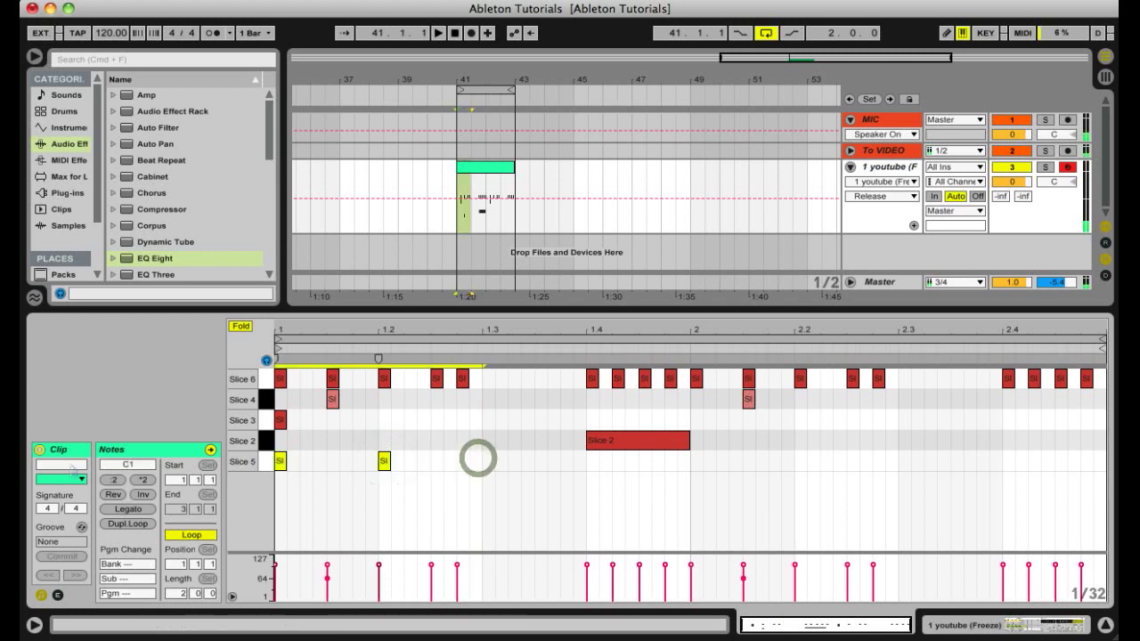
key(super+d)
key(super+d)
key(super+d)
key(space)
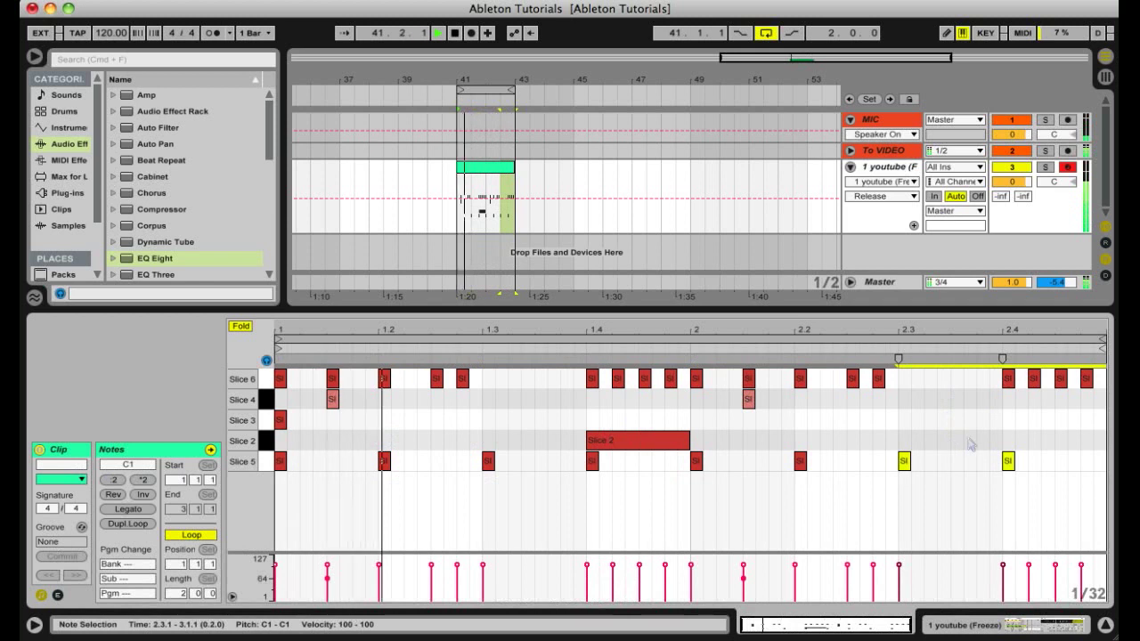
Step: Add four Slice 2 notes at 2.4.1, 2.4.2, 2.4.3 and 2.4.4
double_click(1007, 440)
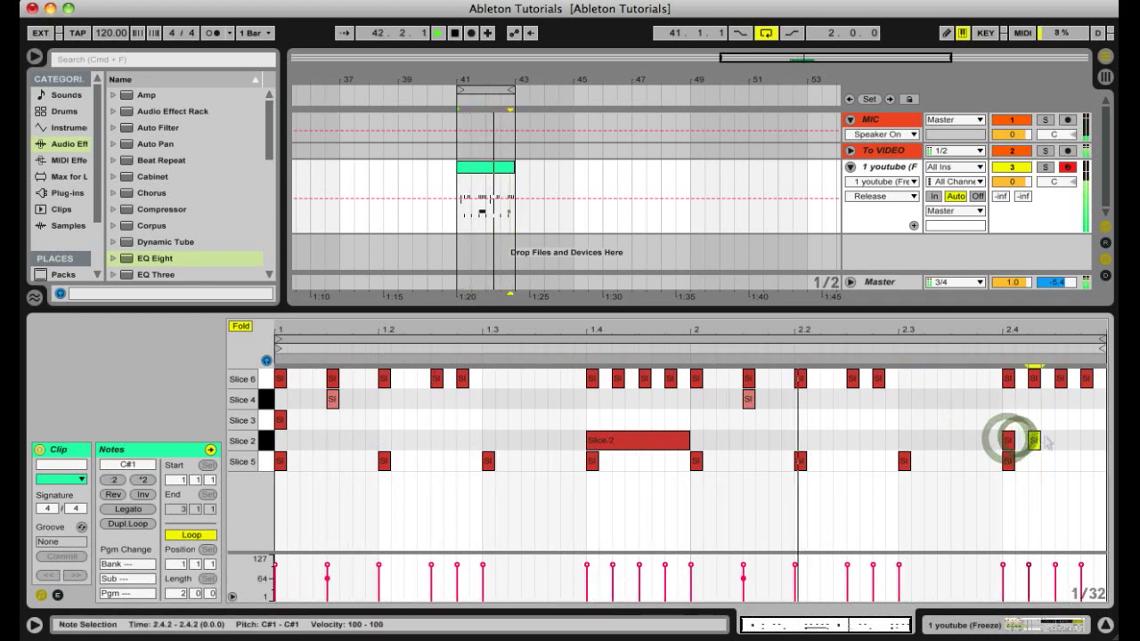
double_click(1047, 439)
double_click(1060, 440)
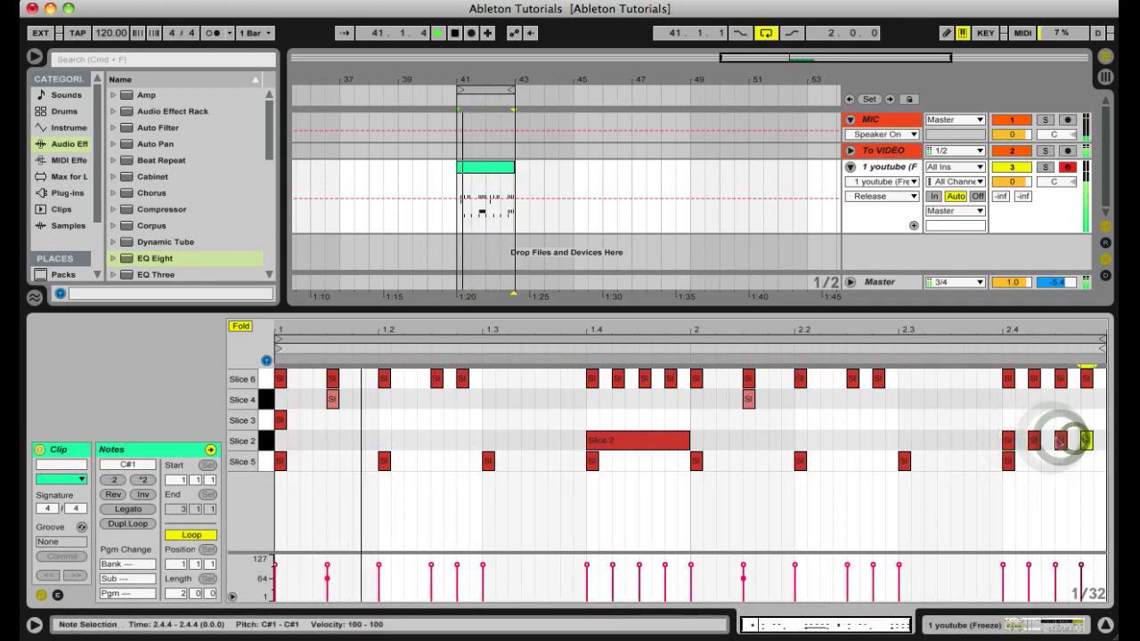
double_click(1085, 440)
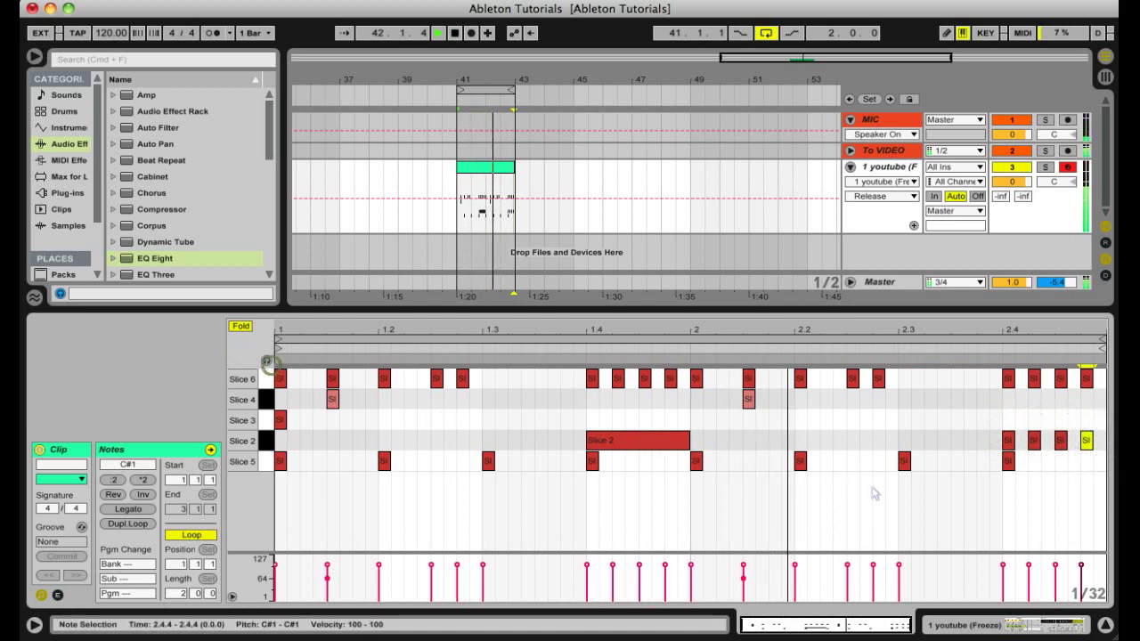
Step: Turn off note preview in the MIDI editor and add Slice 2 notes at 2.3.4 and 2.3.3
click(266, 360)
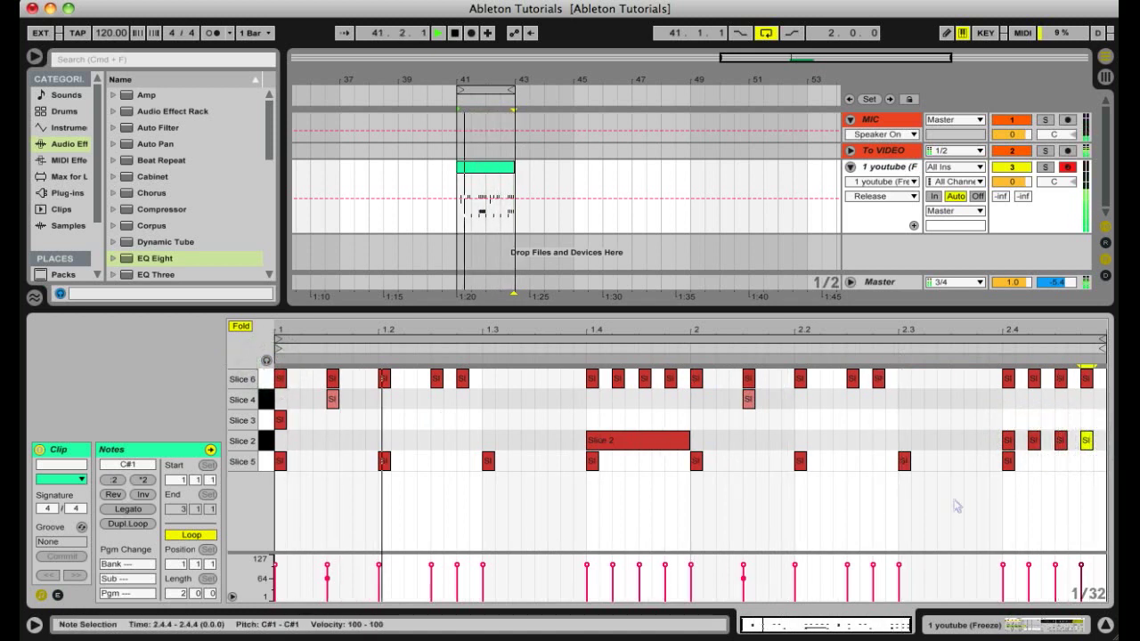
double_click(982, 439)
click(973, 443)
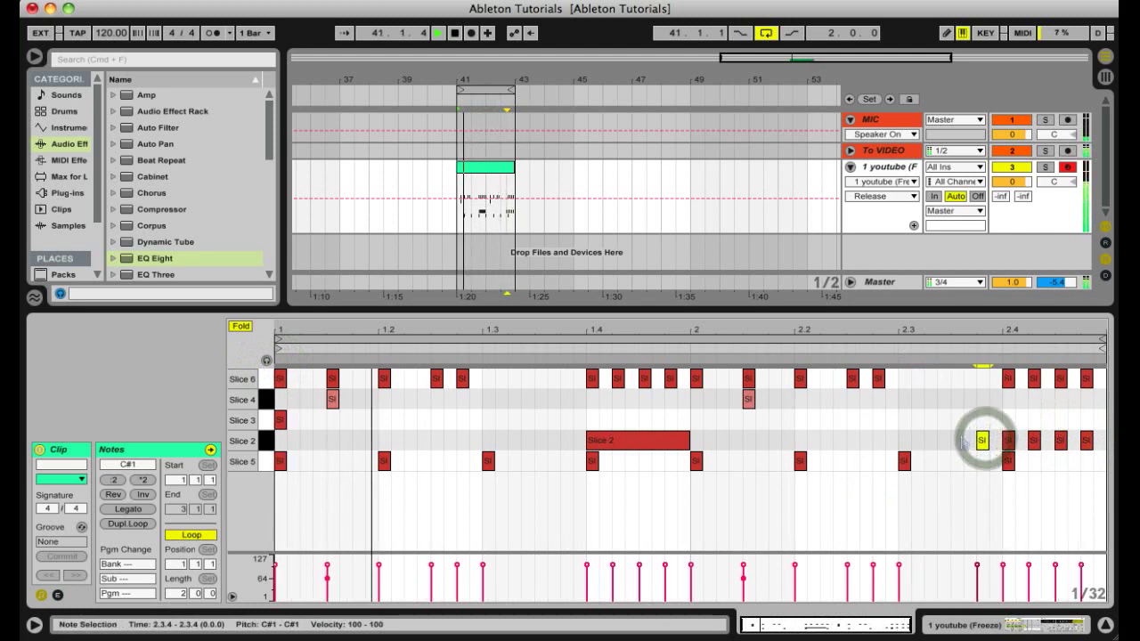
double_click(955, 440)
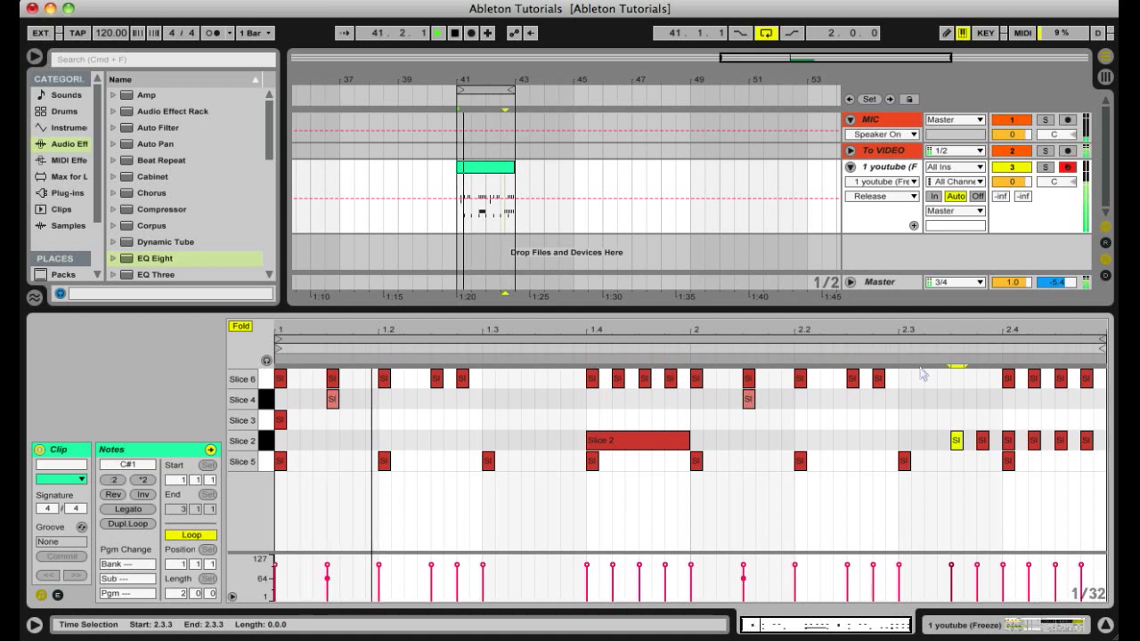
Step: Insert a MIDI track below the youtube track, play the loop briefly, and rename the track as drum
click(880, 175)
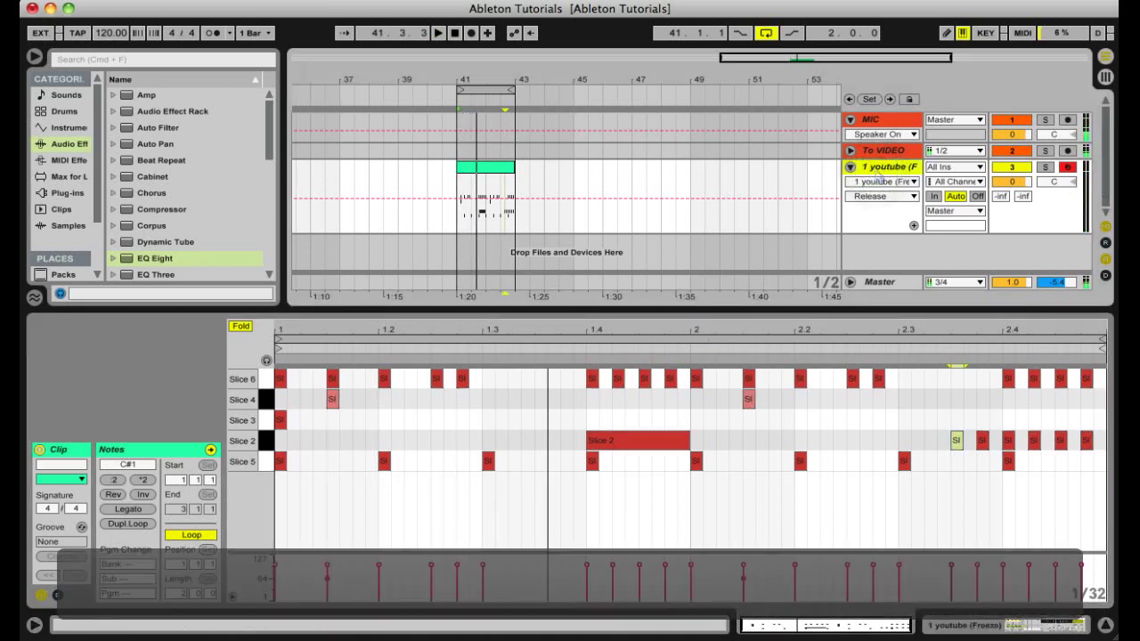
key(super+shift+t)
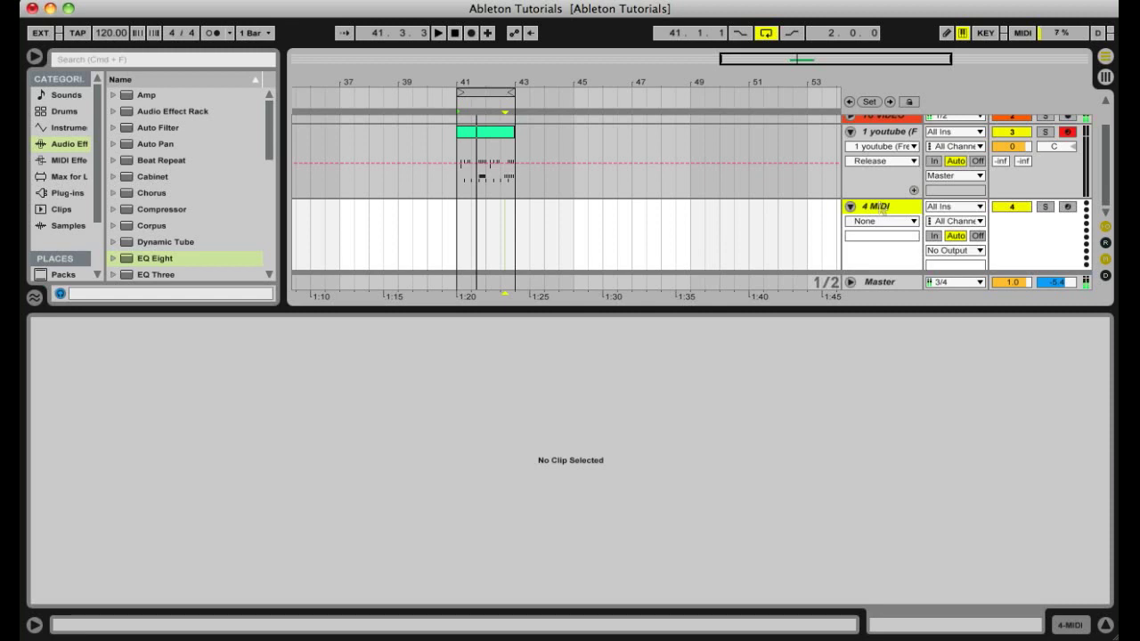
key(space)
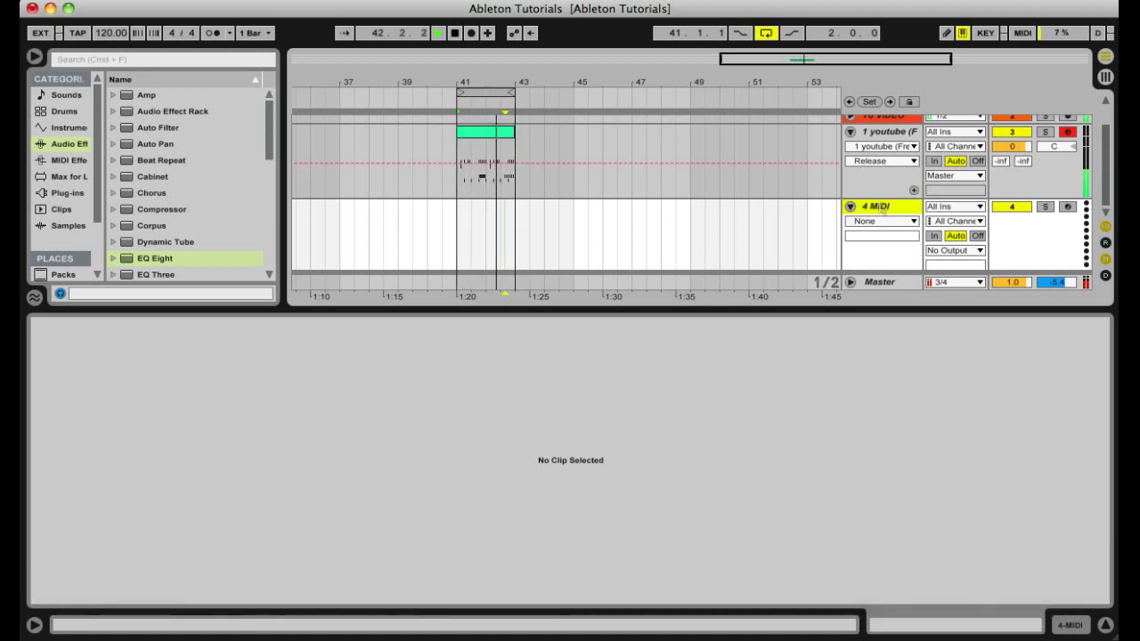
key(space)
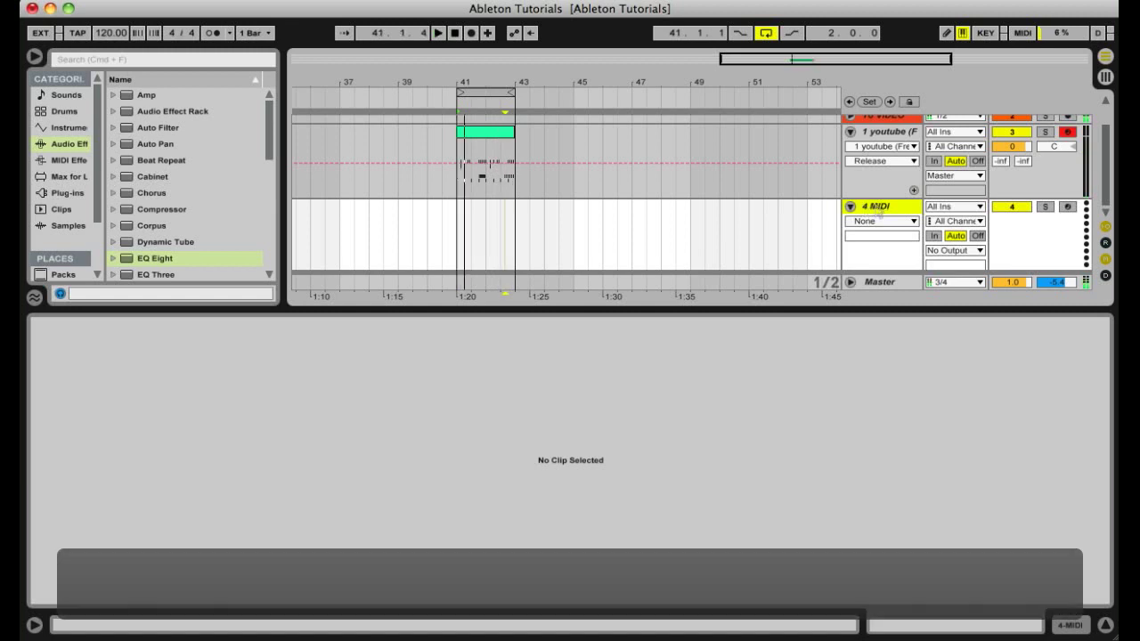
key(super+r)
text(drum)
click(833, 239)
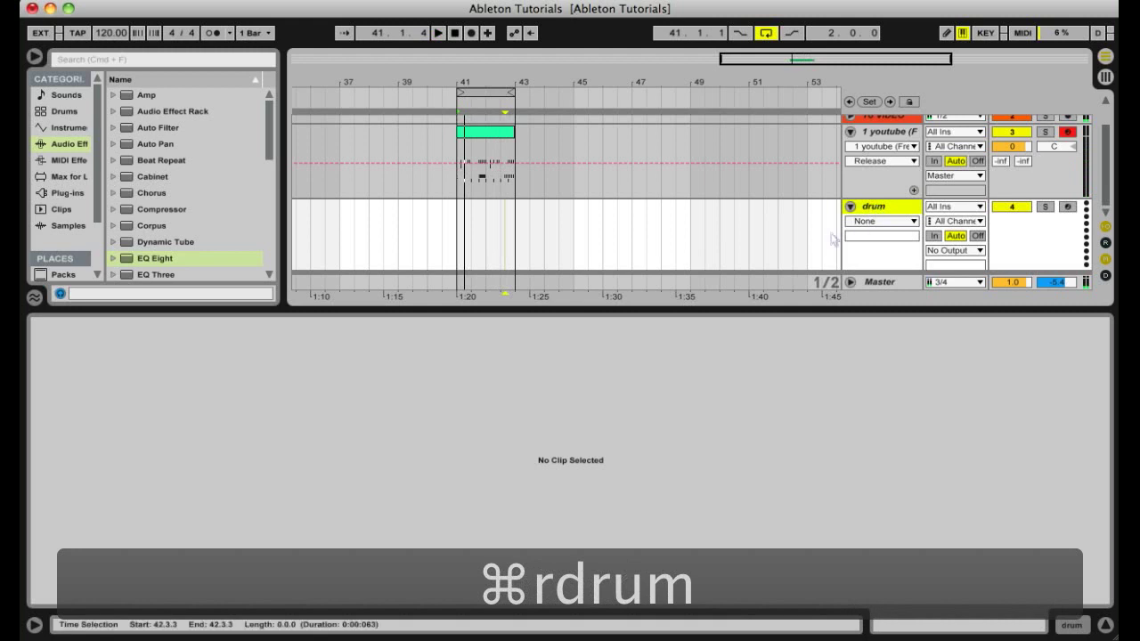
Step: Create an empty MIDI clip from bar 41 to bar 43 on the drum track and load a Drum Rack onto it
drag(457, 245, 516, 255)
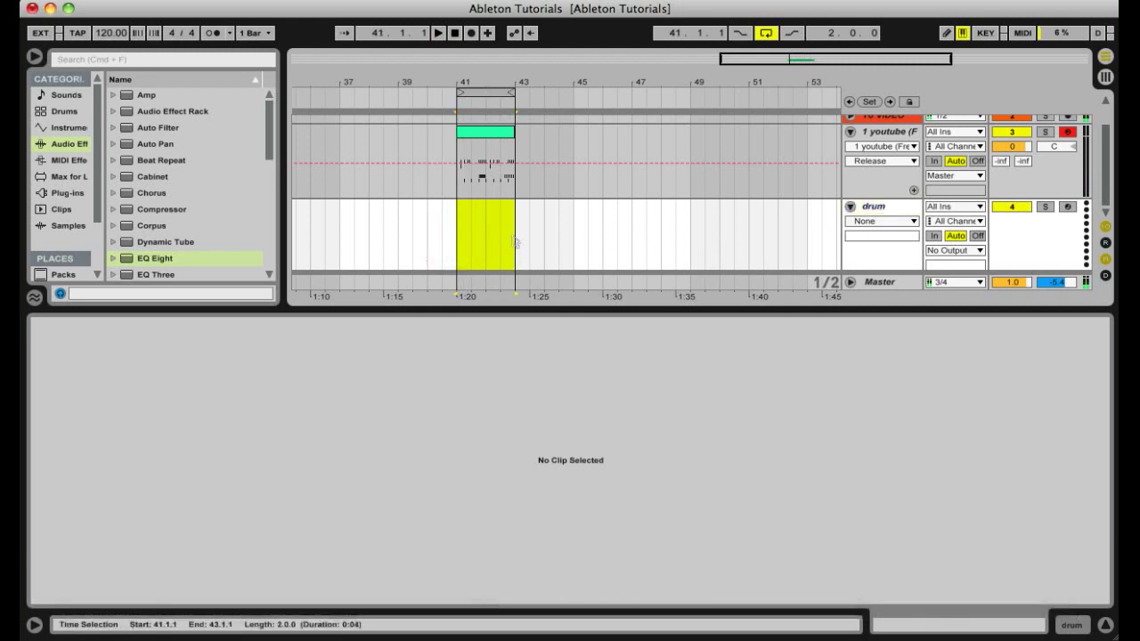
key(super+shift+m)
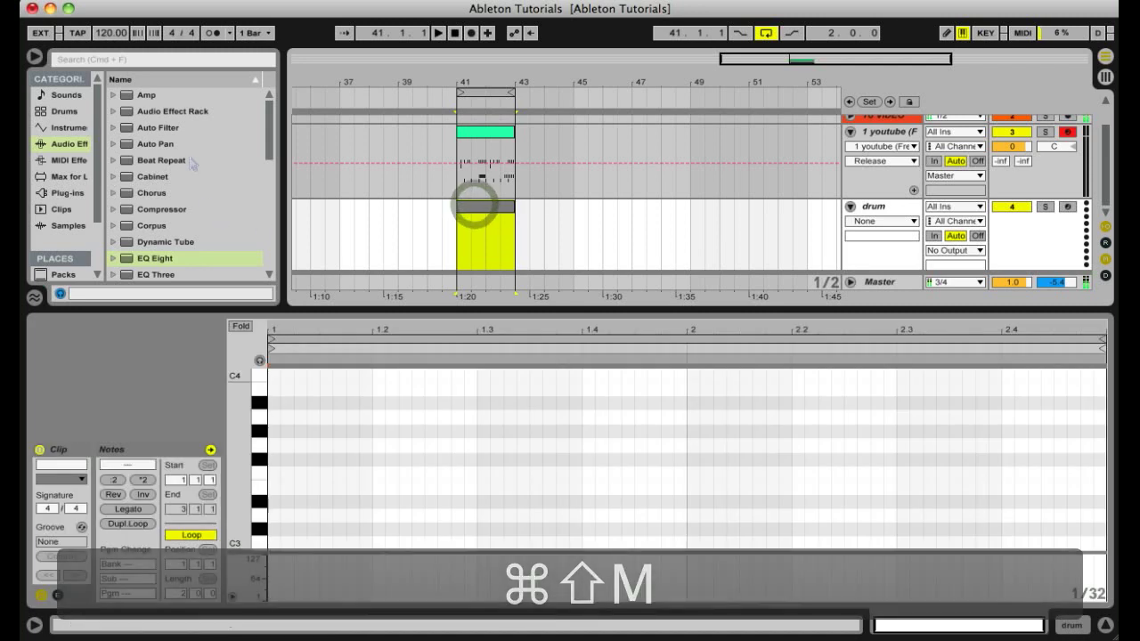
click(69, 127)
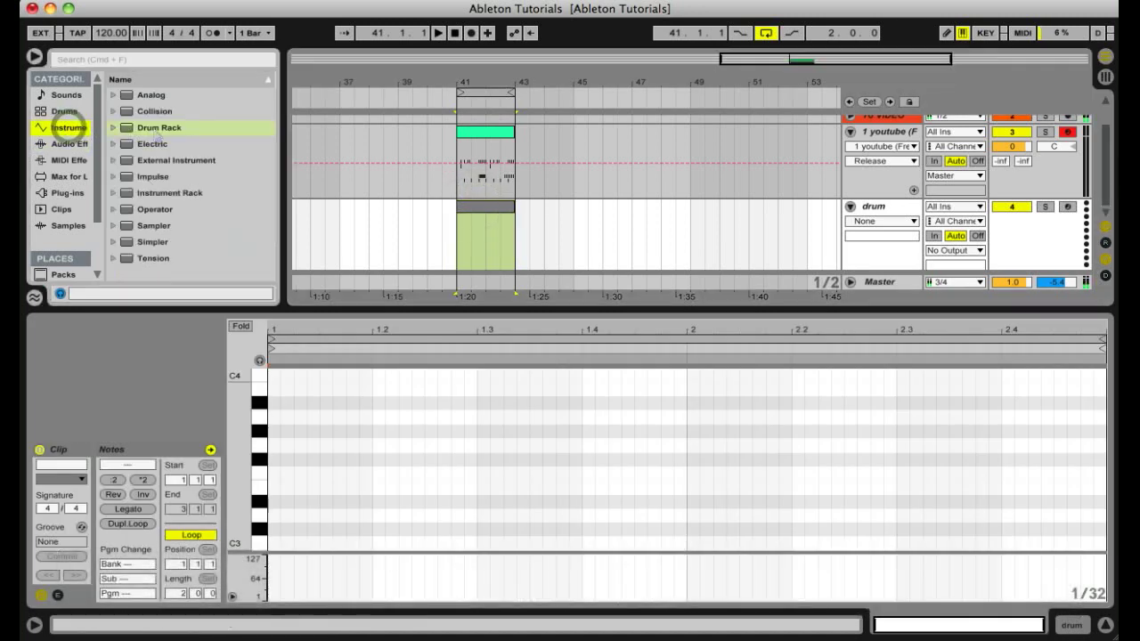
double_click(158, 128)
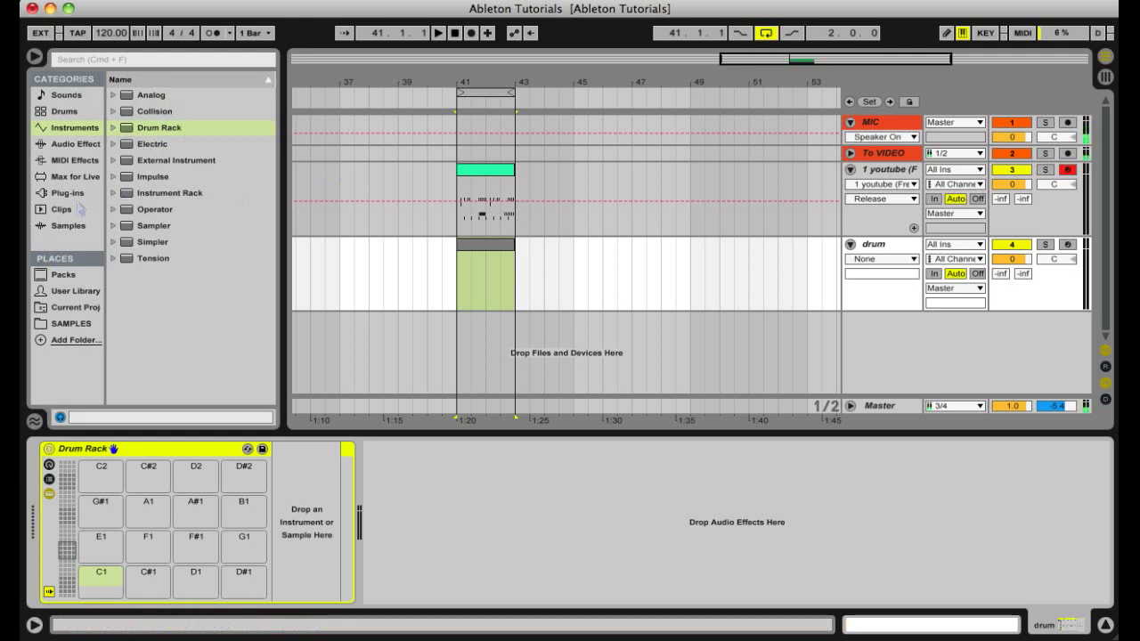
Step: Browse the SAMPLES folder for kick samples in the Vengeance pack's VDUB1 Kicks folder
click(71, 324)
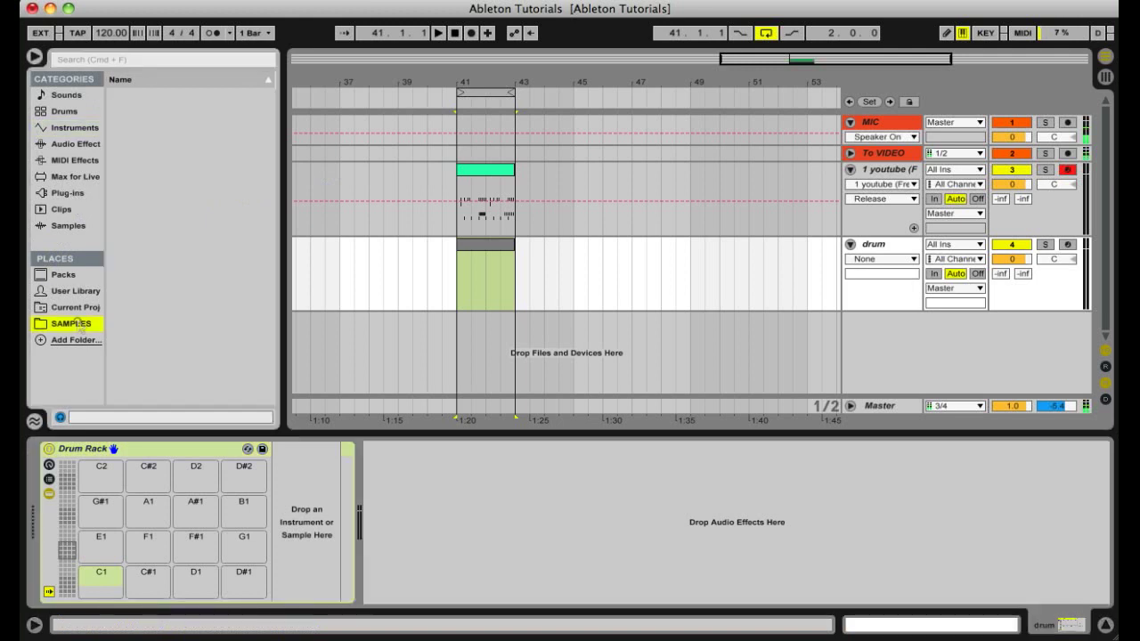
click(208, 251)
key(Left)
key(Left)
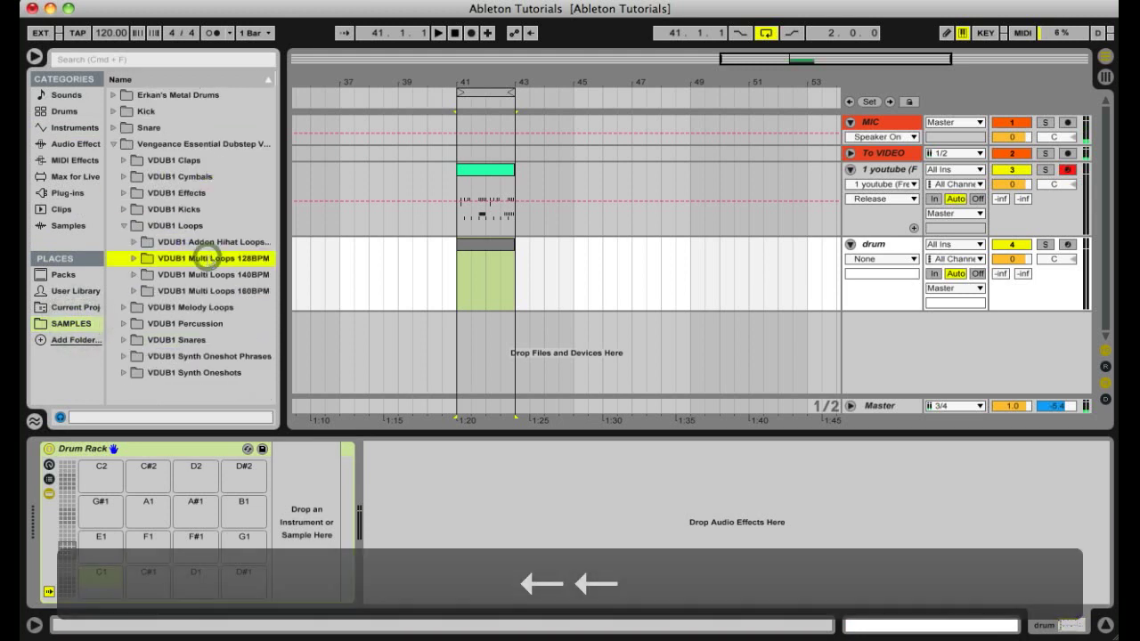
key(Left)
key(Left)
key(Up)
key(Up)
key(Down)
key(Right)
key(Down)
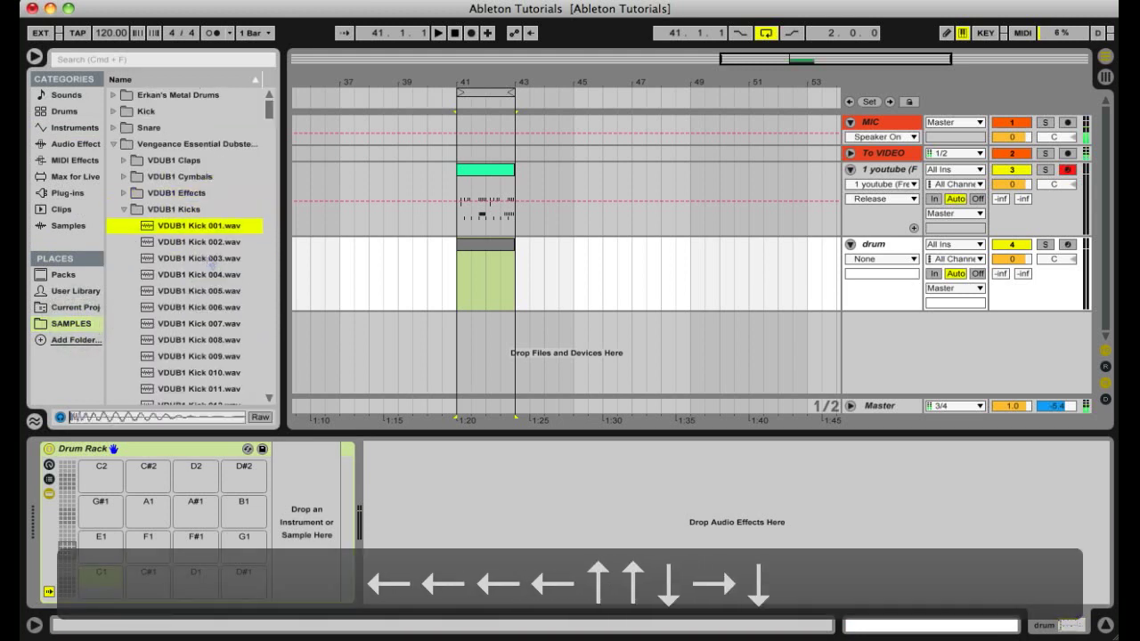
key(Down)
key(Up)
key(Up)
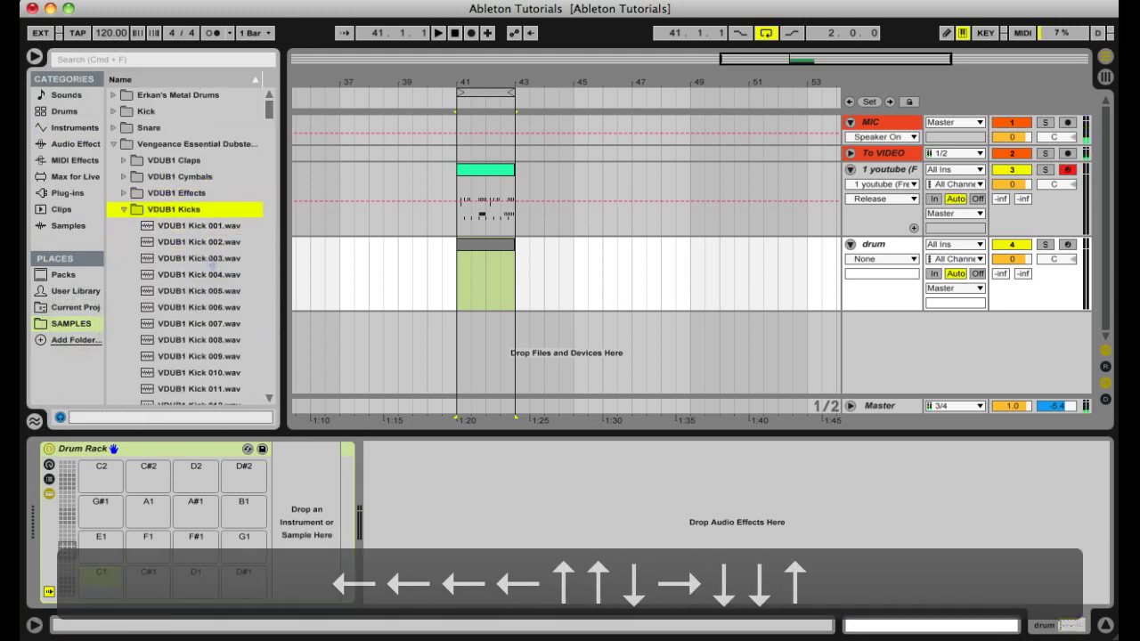
Step: Delete the drum track and insert a new empty MIDI track in its place
click(874, 244)
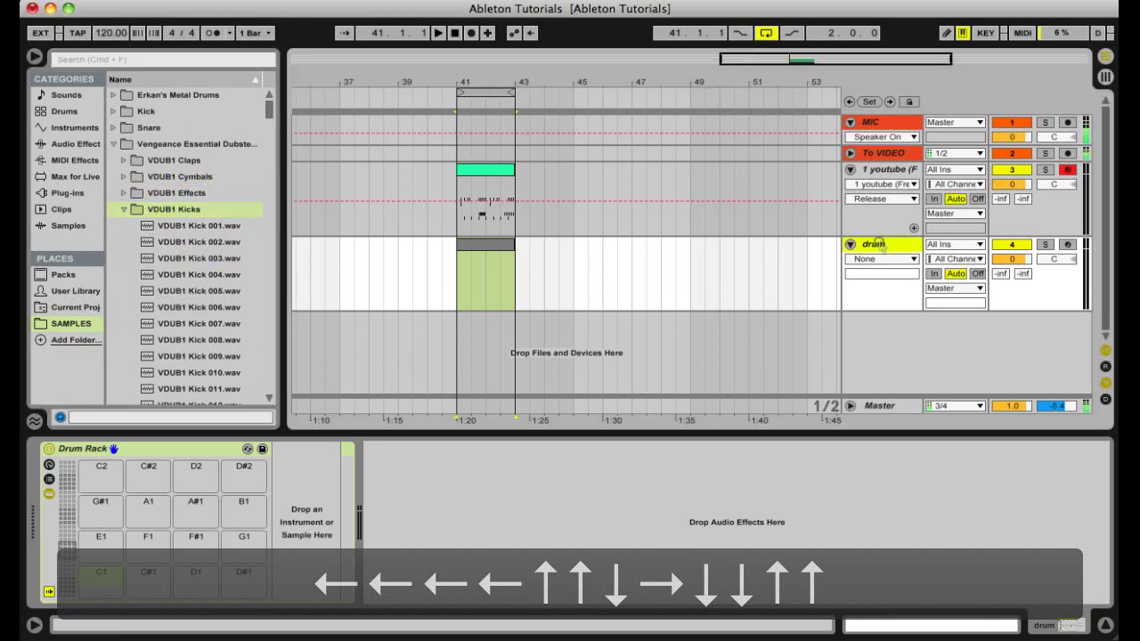
key(Delete)
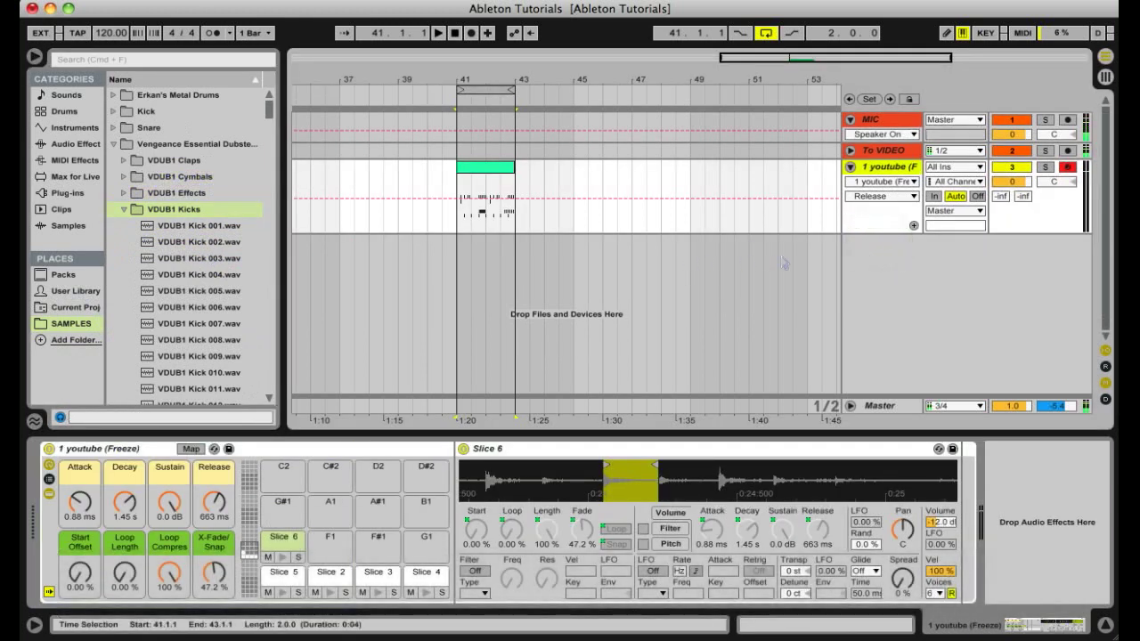
key(super+shift+t)
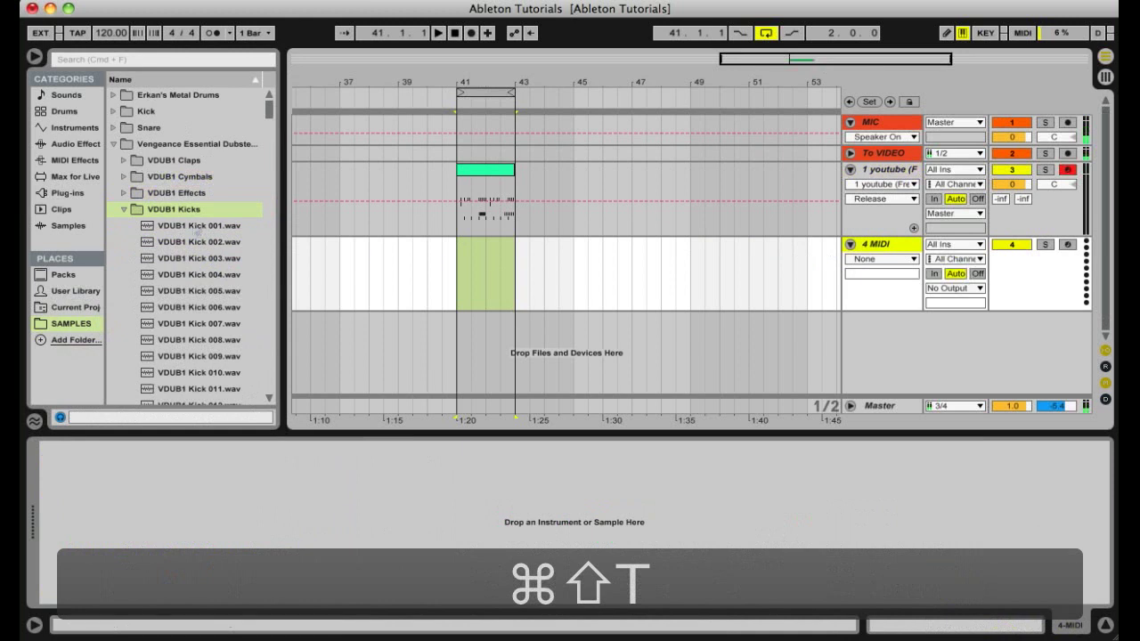
Step: Collapse the VDUB1 Kicks folder and open the VDUB1 Loops folder in the Vengeance sample pack
click(163, 274)
key(Down)
key(Down)
key(Down)
key(Down)
key(Left)
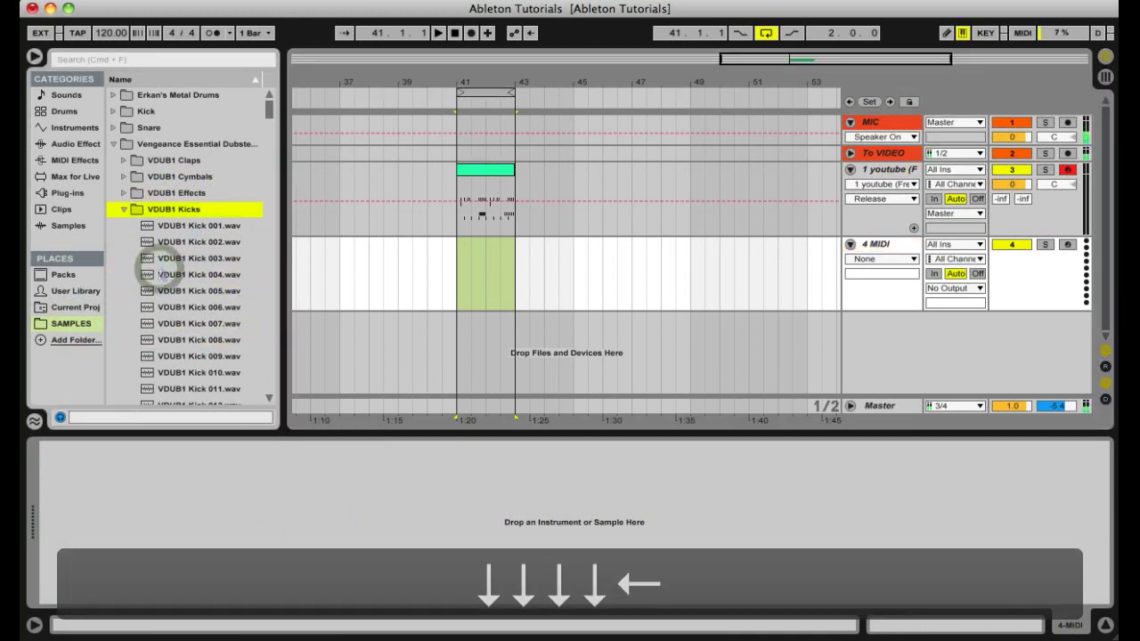
key(Left)
key(Down)
key(Down)
key(Down)
key(Up)
key(Up)
key(Right)
key(Down)
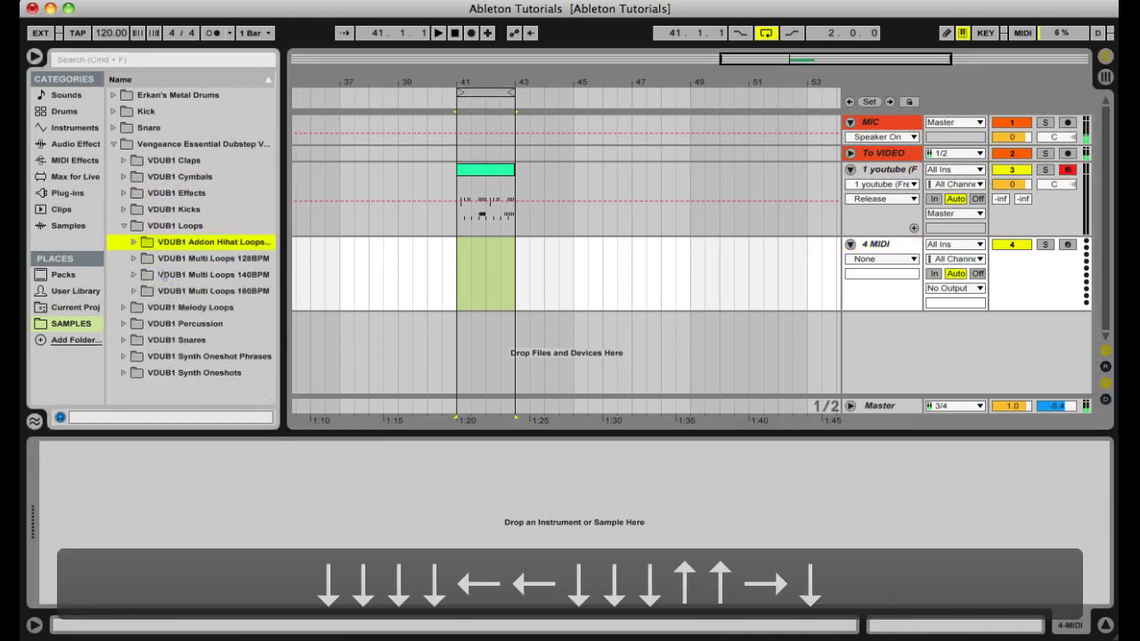
Step: Expand the VDUB1 Multi Loops 128BPM folder to reach its loop subfolders
key(Down)
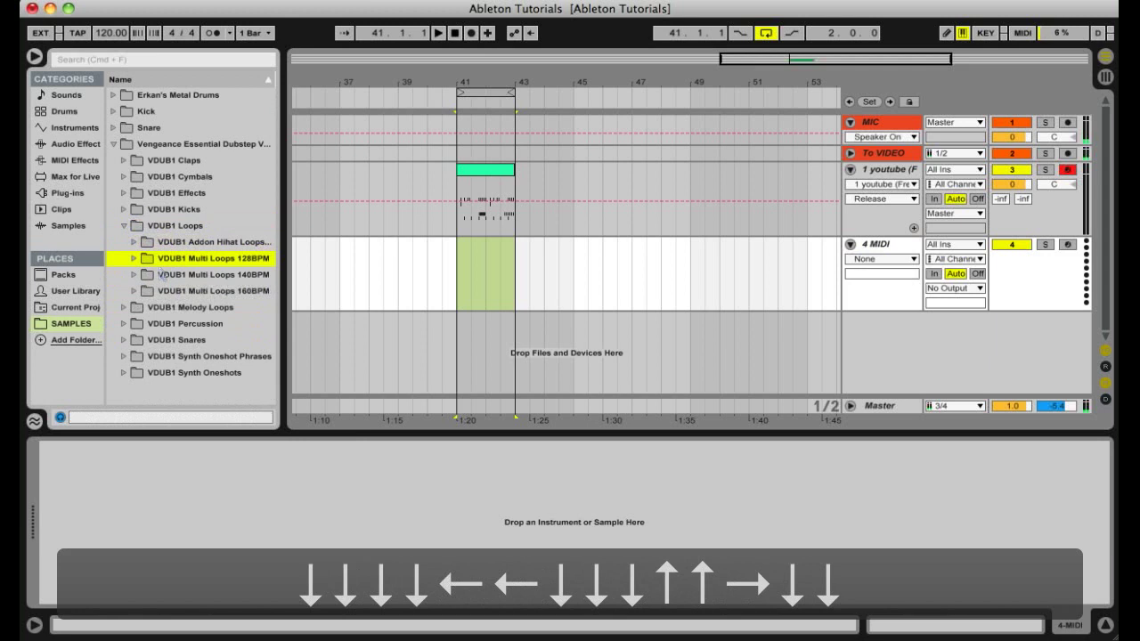
key(Up)
key(Down)
key(Right)
key(Down)
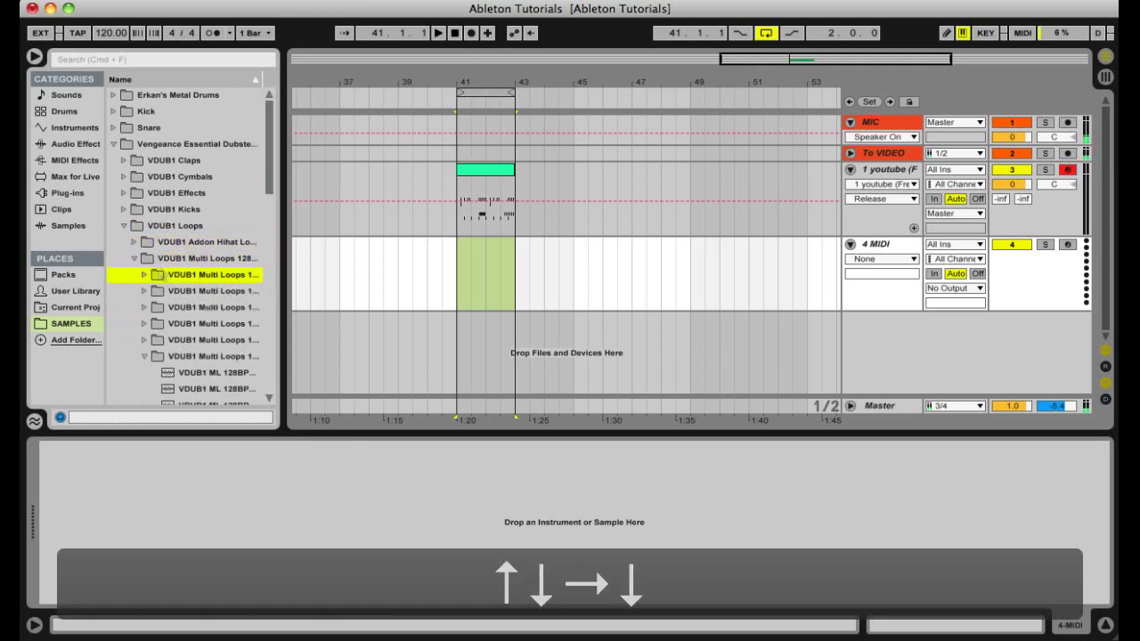
Step: Find the VDUB1 ML 128BPM 6 Loop Mix sample and load it at bar 41 on the empty track below the youtube track
key(Down)
key(Down)
key(Down)
key(Down)
key(Down)
key(Down)
key(Down)
key(Down)
key(Down)
key(Down)
key(Down)
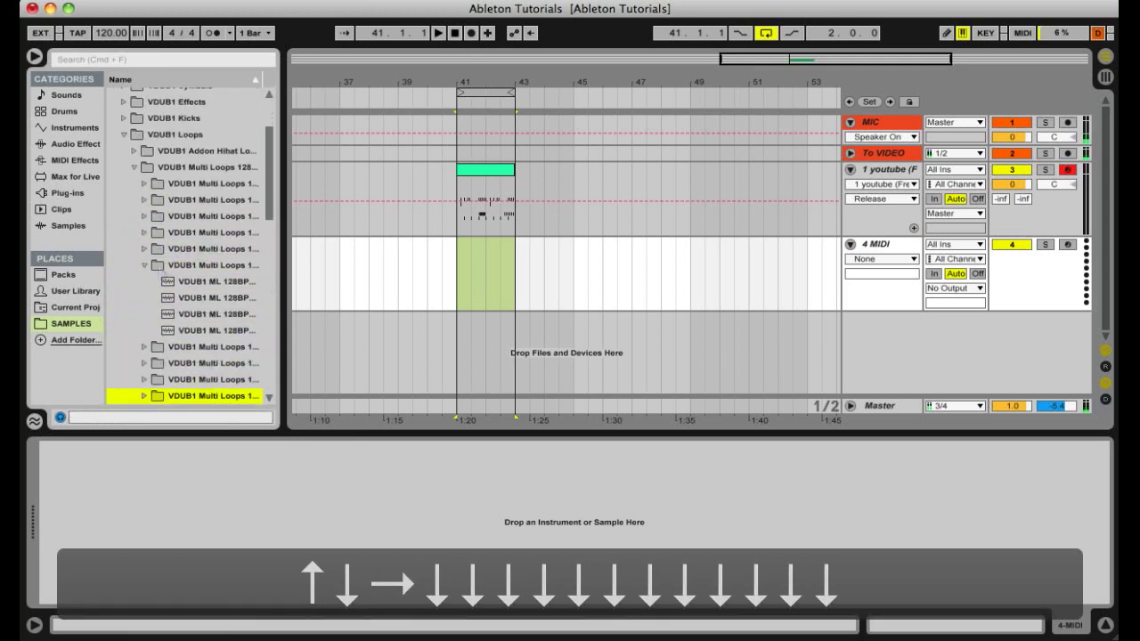
key(Up)
key(Up)
key(Up)
key(Up)
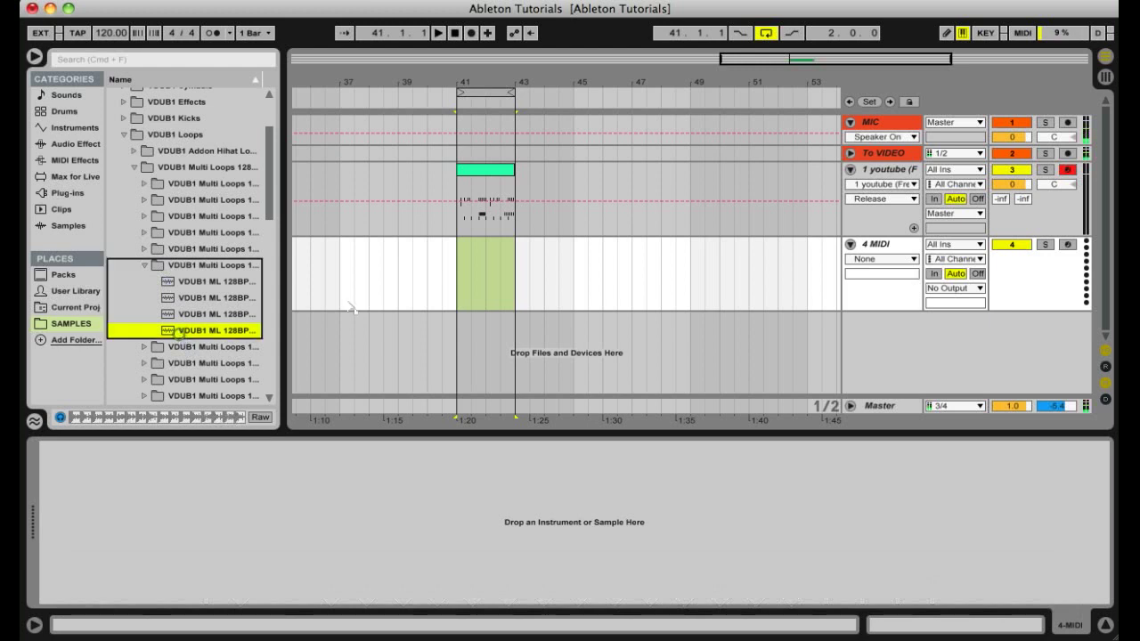
double_click(180, 331)
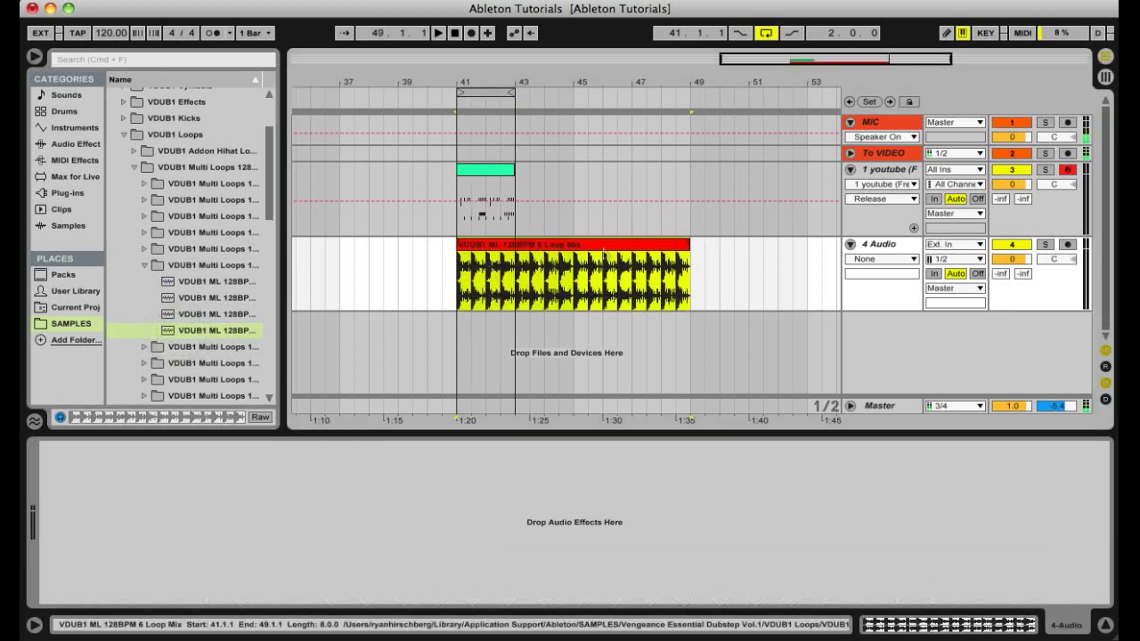
Step: Duplicate the two-bar youtube MIDI clip three times so the pattern fills bars 41 to 49
click(479, 168)
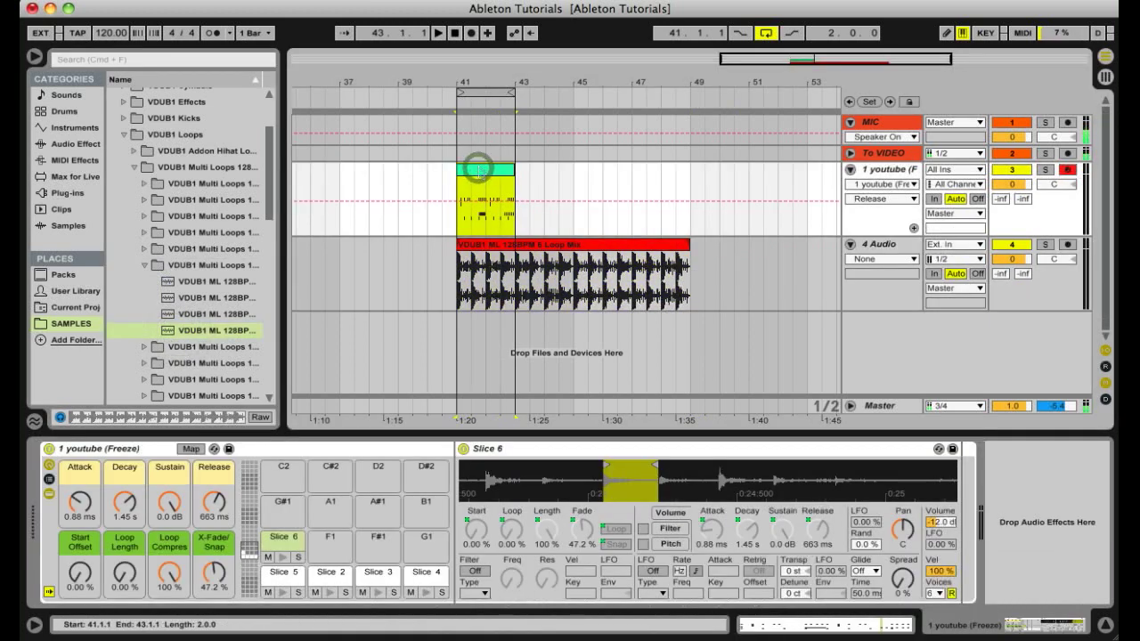
key(super+d)
key(super+d)
key(super+d)
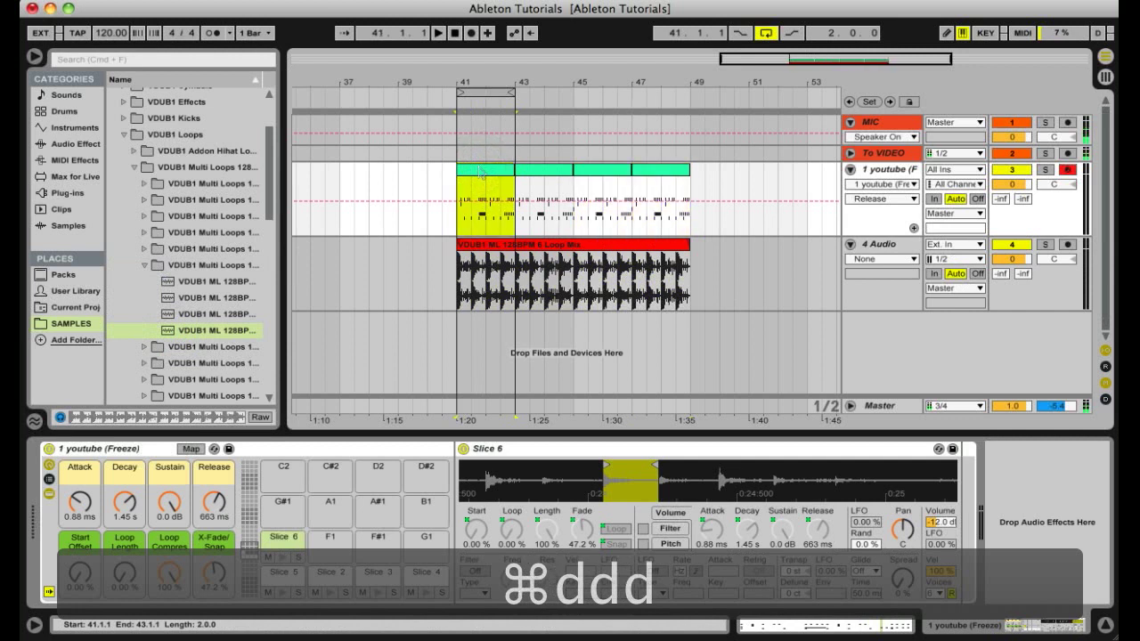
Step: Set the arrangement loop around all four youtube clips, bars 41 to 49, and play it with the drum loop
click(478, 167)
shift+click(650, 169)
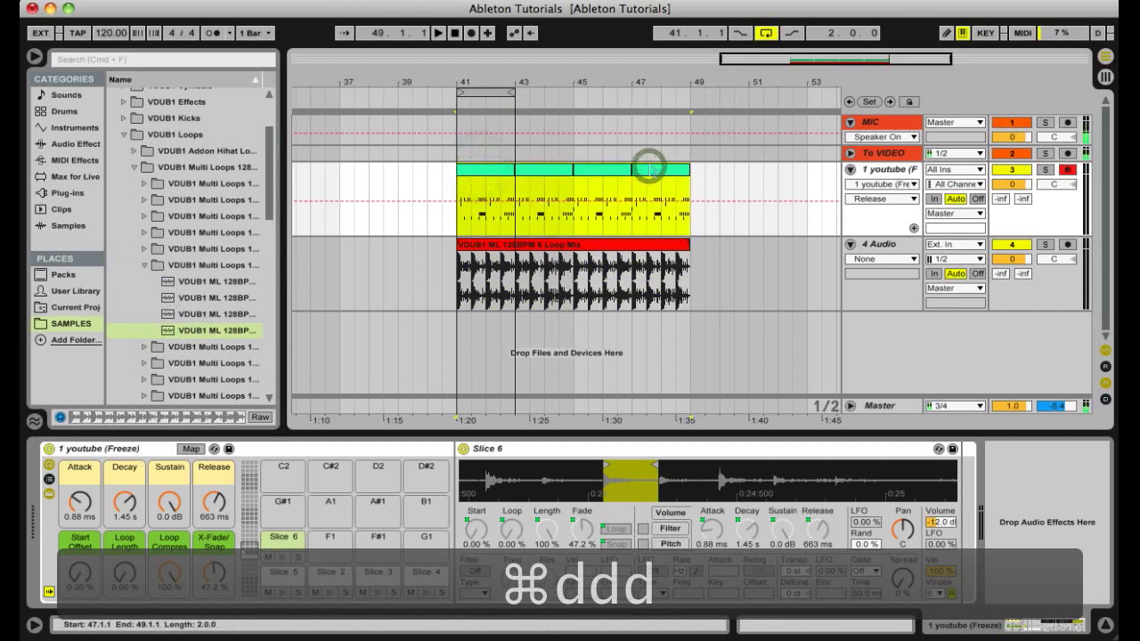
key(super+l)
key(space)
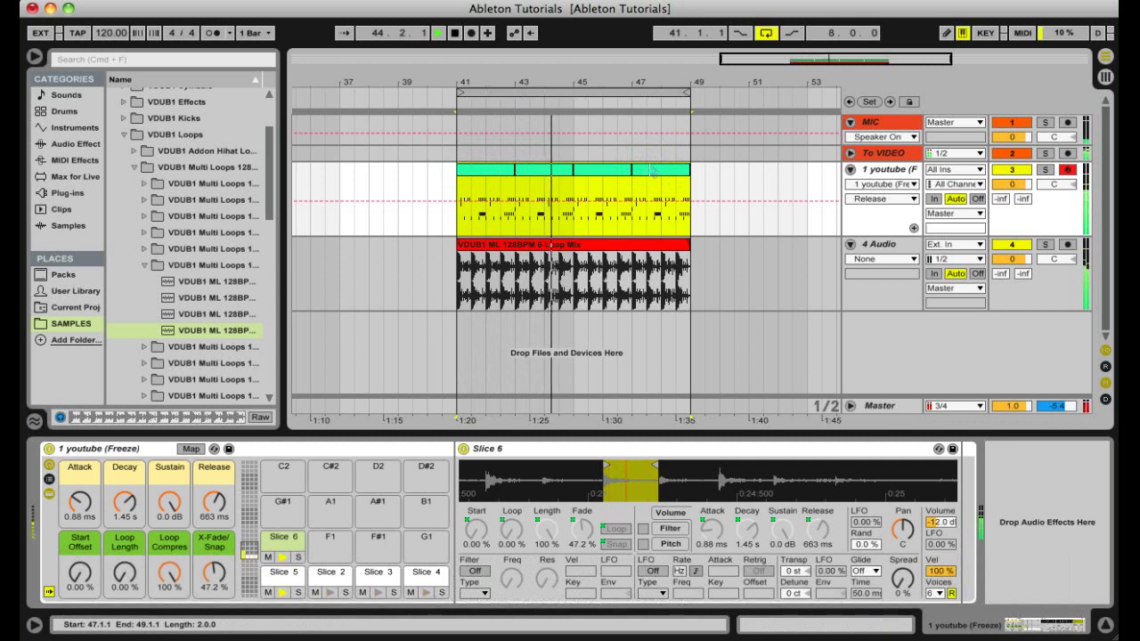
Step: Open the drum loop clip, select its whole sample, and halve its segment tempo to 64 BPM
double_click(611, 285)
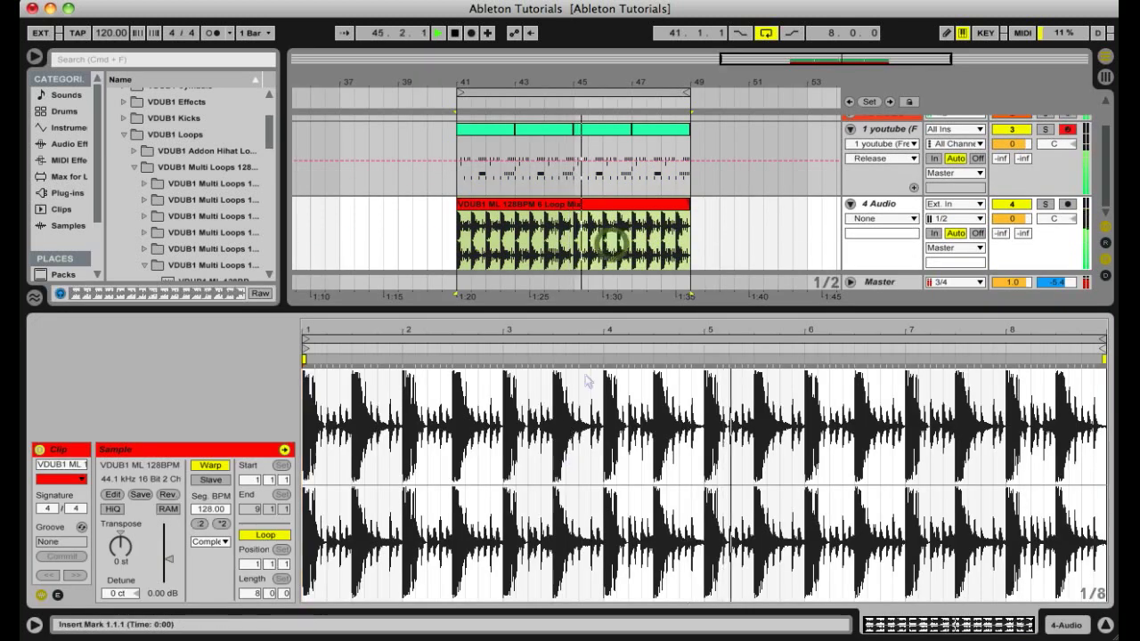
key(super+a)
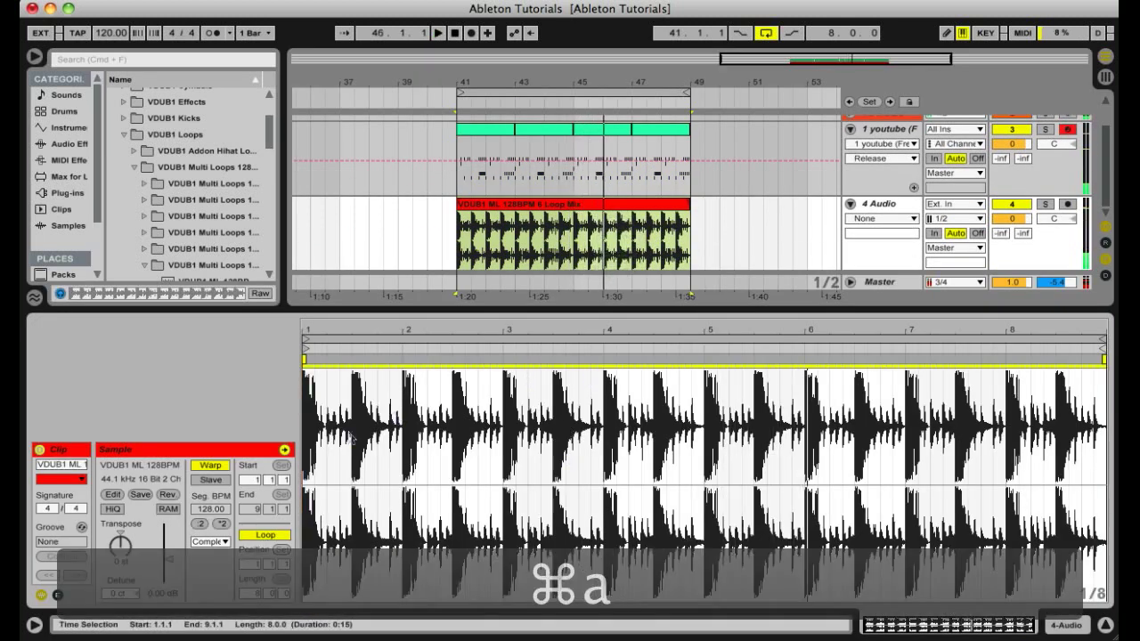
click(200, 524)
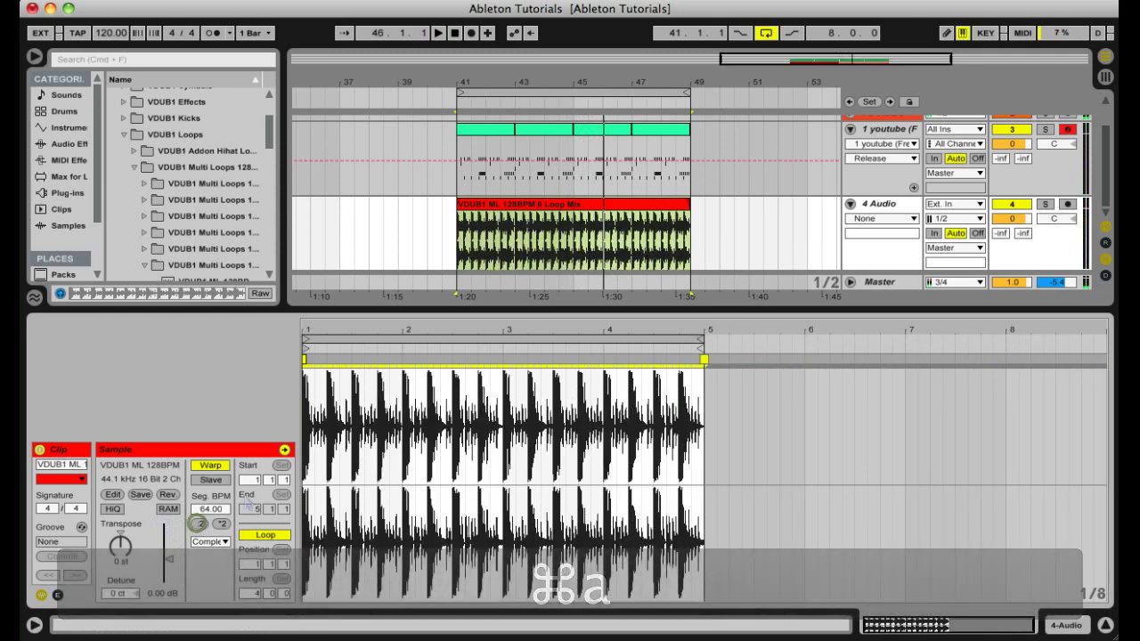
Step: Play the arrangement and compare the drum loop at a segment tempo of 128 BPM with the halved 64 BPM
click(581, 204)
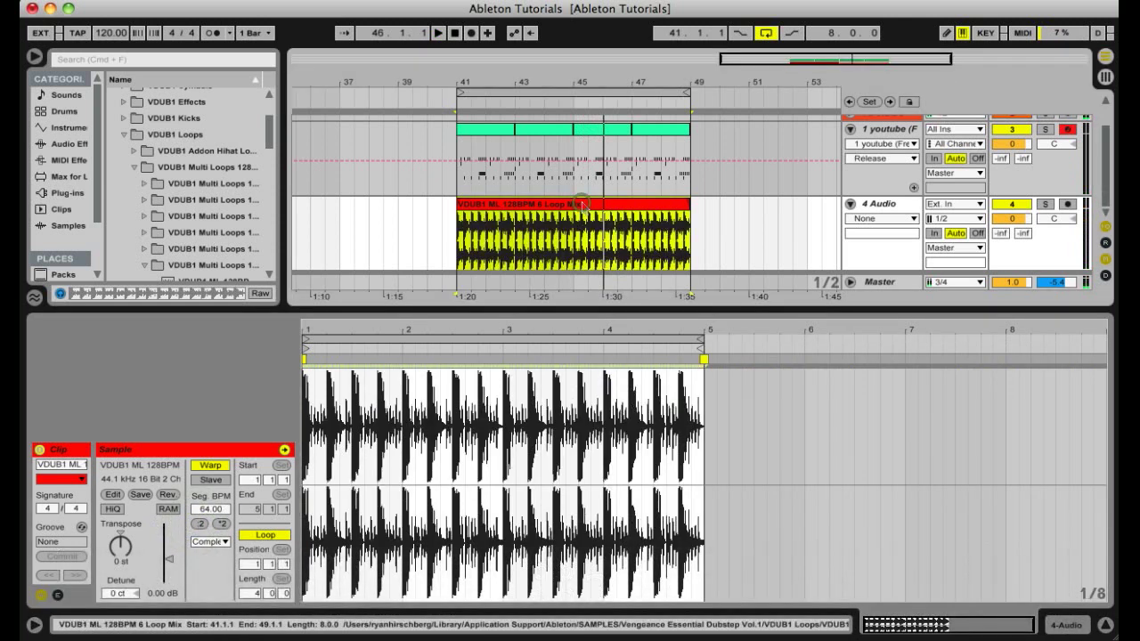
key(space)
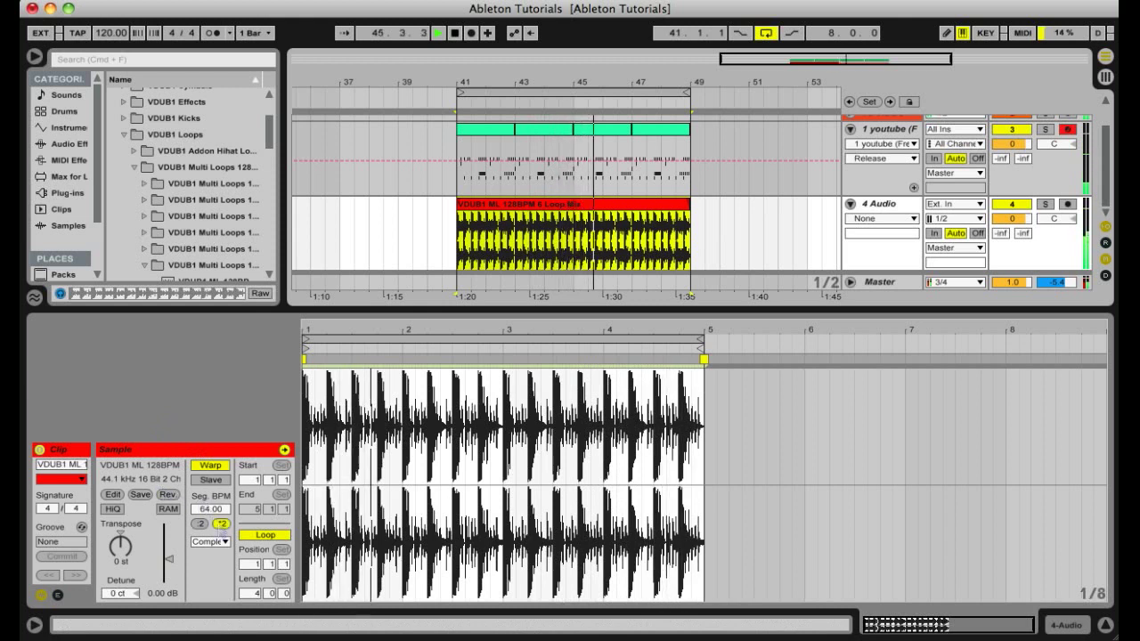
click(220, 524)
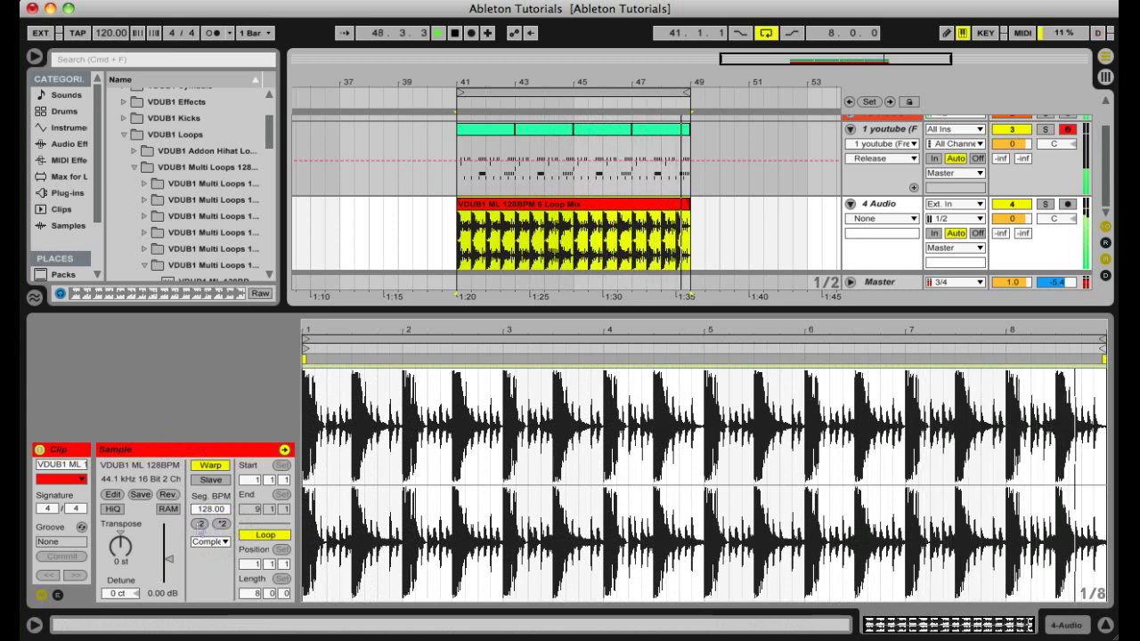
click(200, 524)
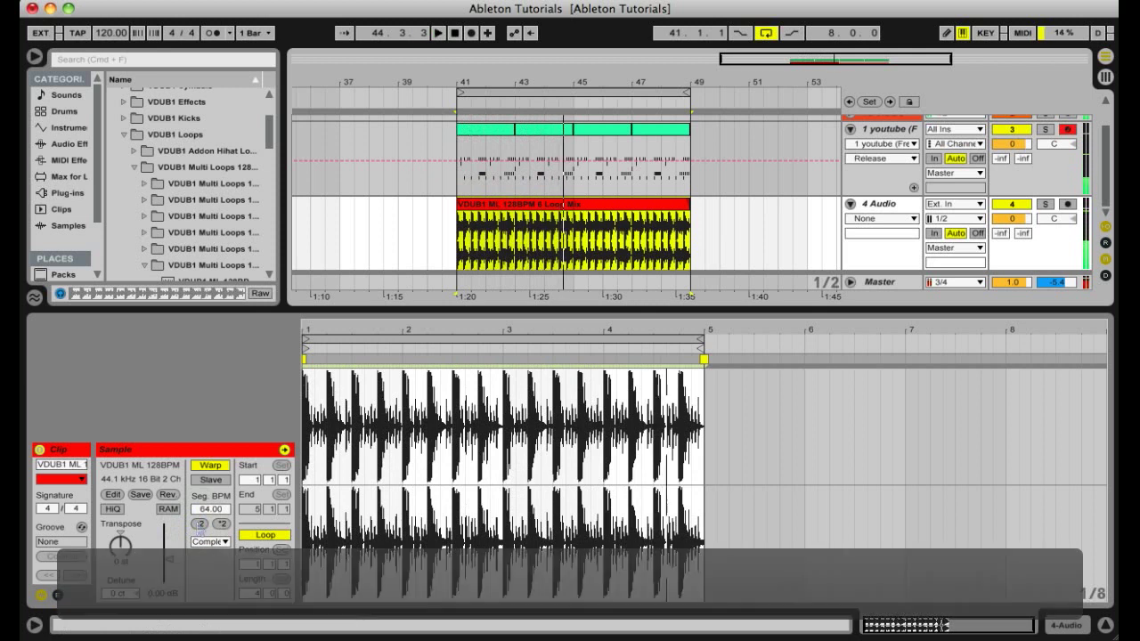
Step: Reduce the height of the clip detail view and select the drum loop's audio track
click(876, 309)
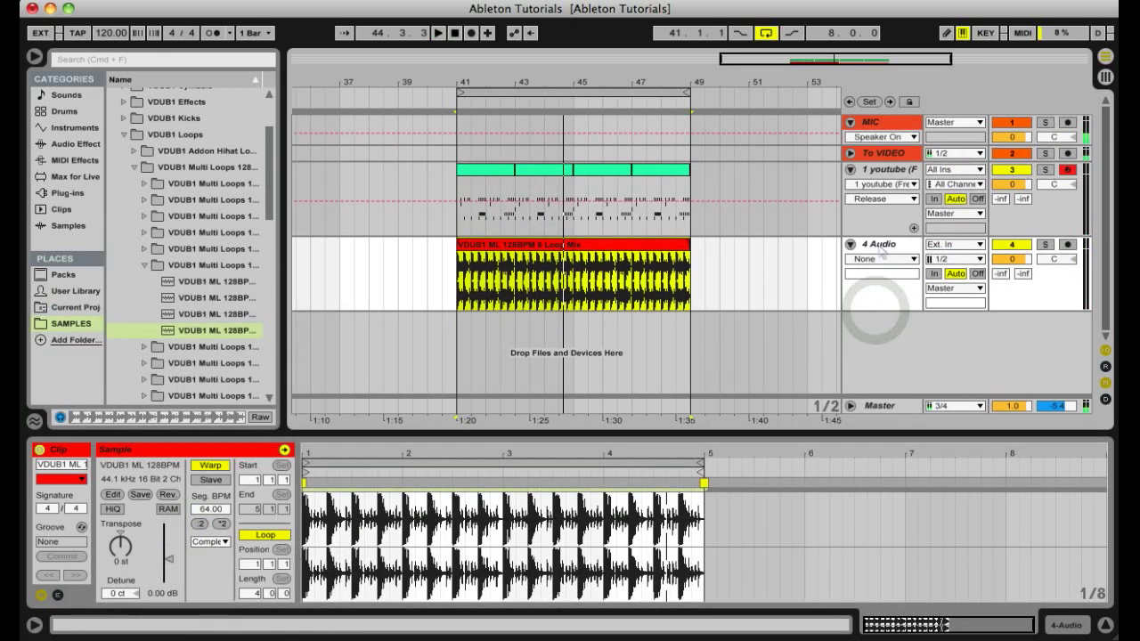
click(878, 244)
click(664, 0)
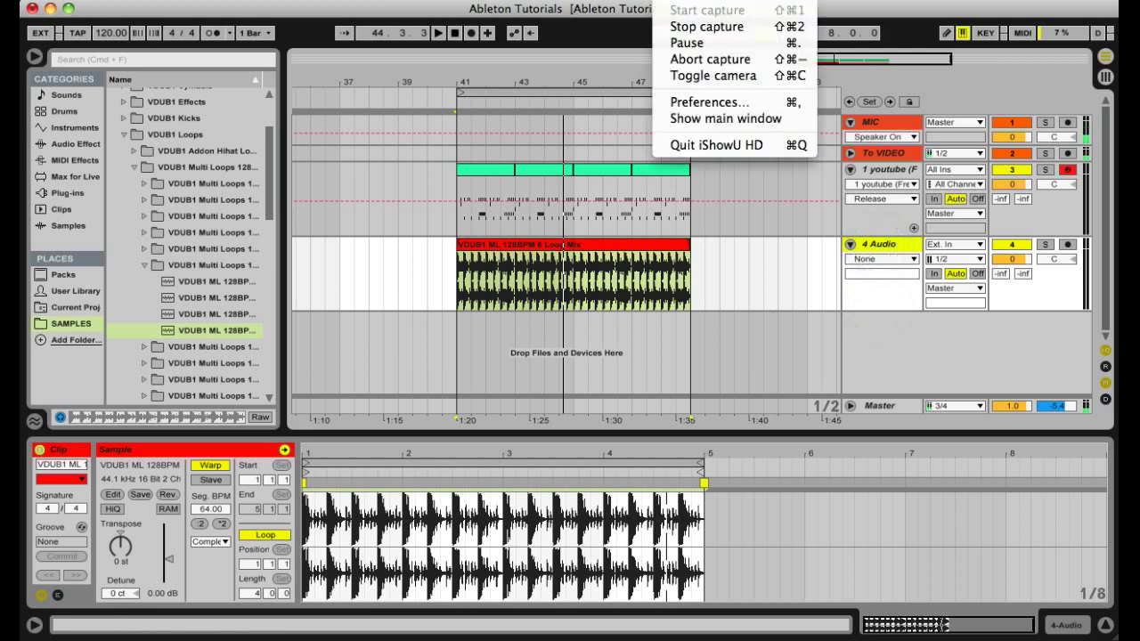